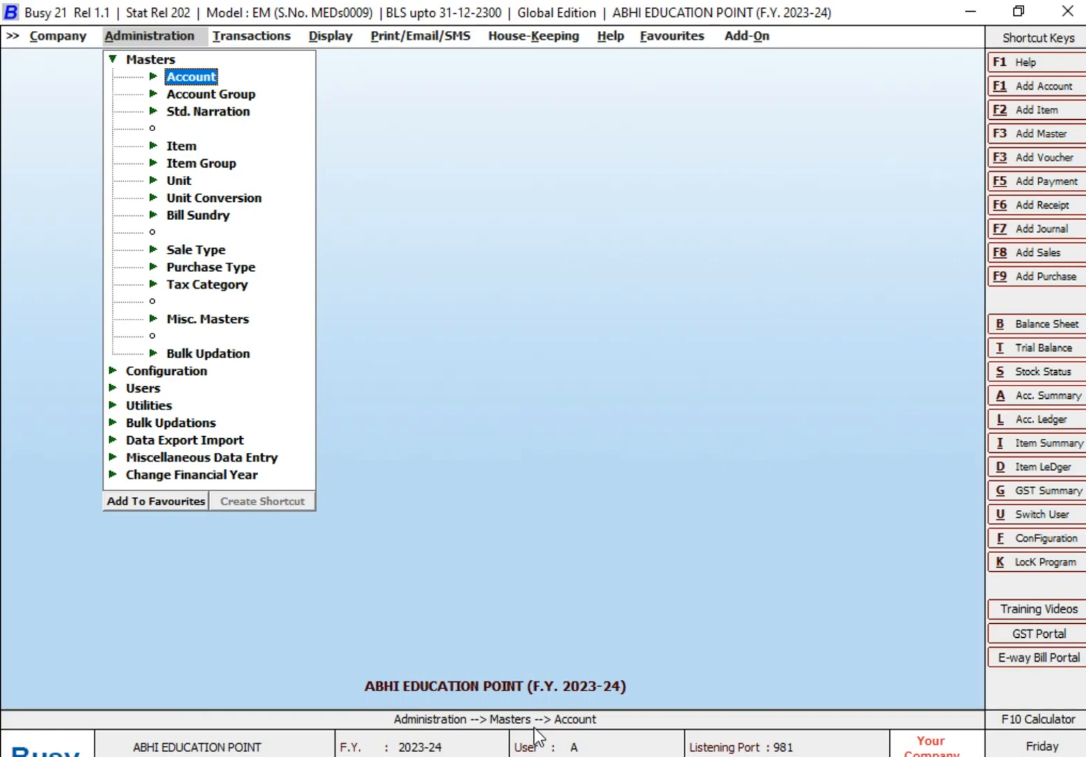
# Switch to Foxit Reader and review the purchase bill's supplier, invoice date, item line, GST amounts and grand total.
pyautogui.hotkey('alt', 'Tab')
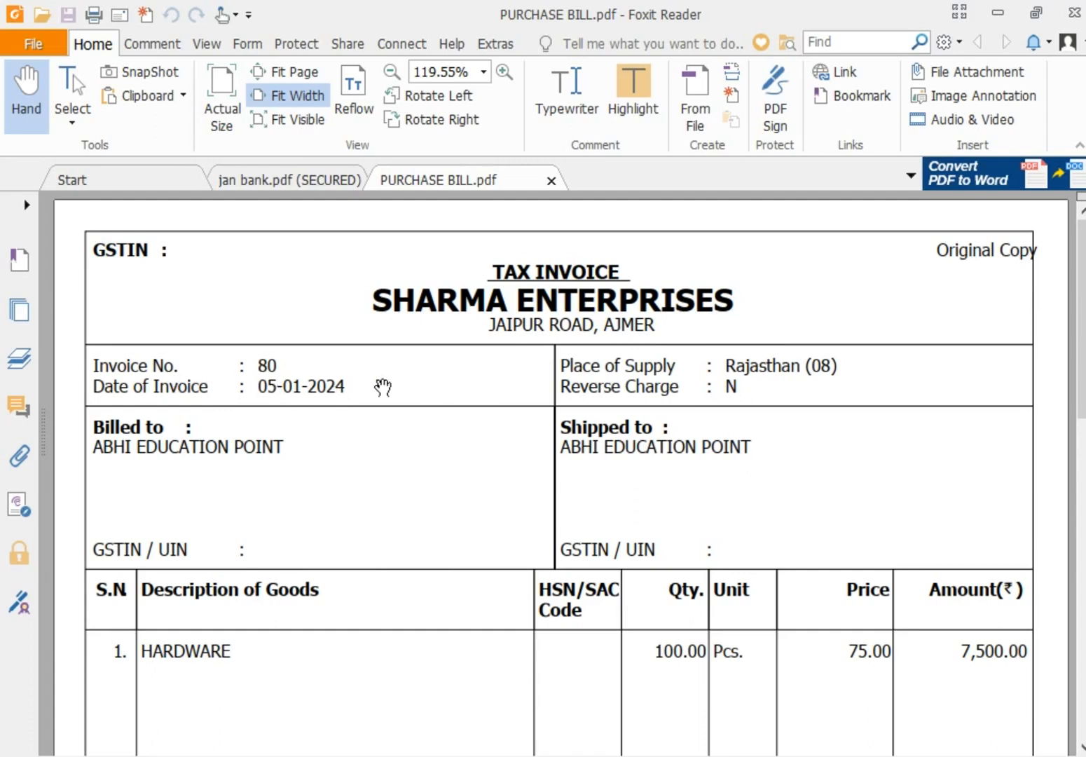
pyautogui.moveTo(1082, 364); pyautogui.dragTo(1082, 395)
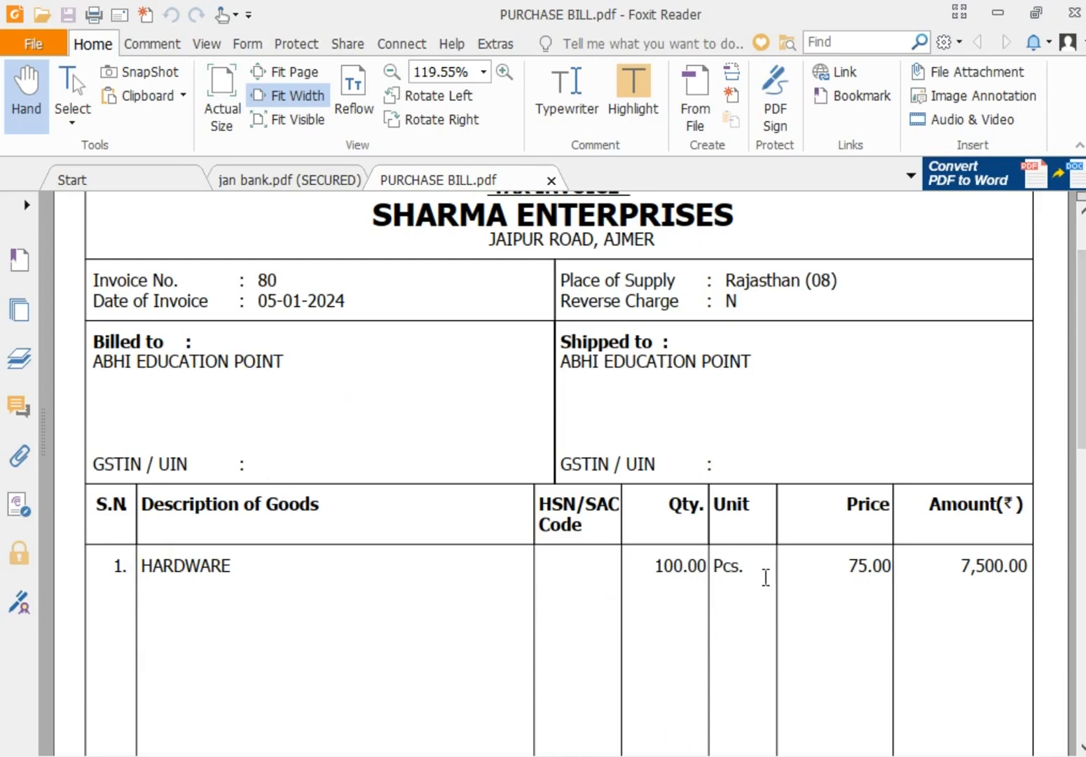
pyautogui.moveTo(1081, 369); pyautogui.dragTo(1083, 582)
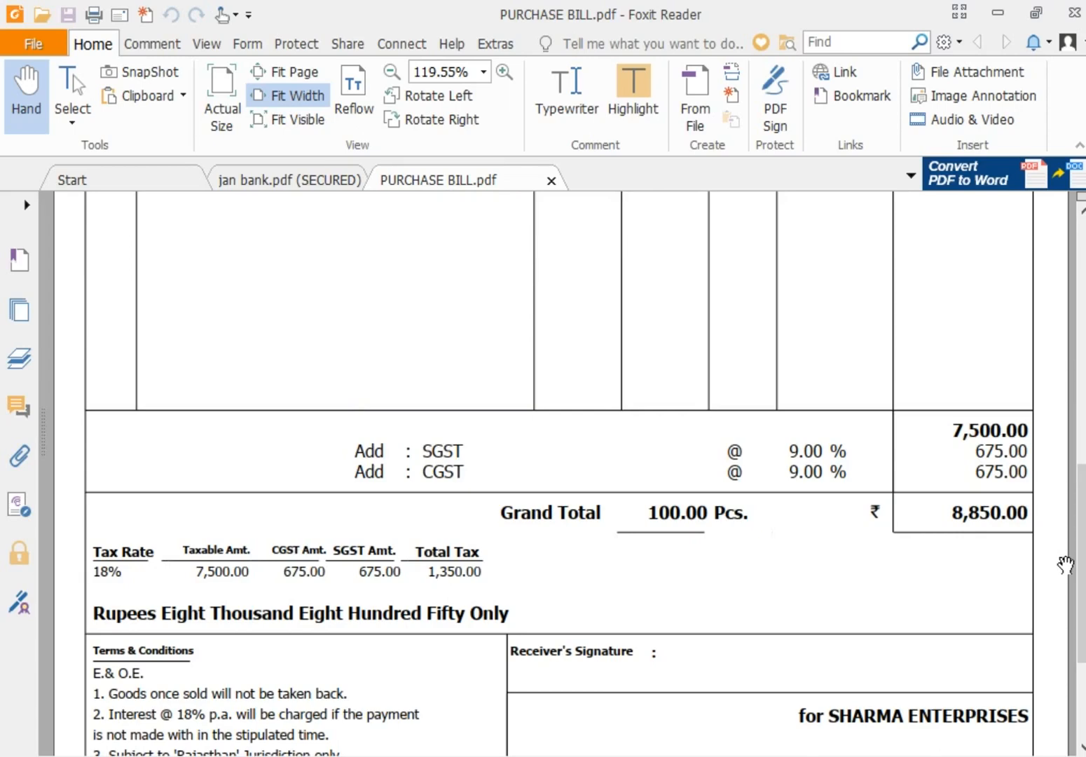
pyautogui.moveTo(1081, 563); pyautogui.dragTo(1080, 296)
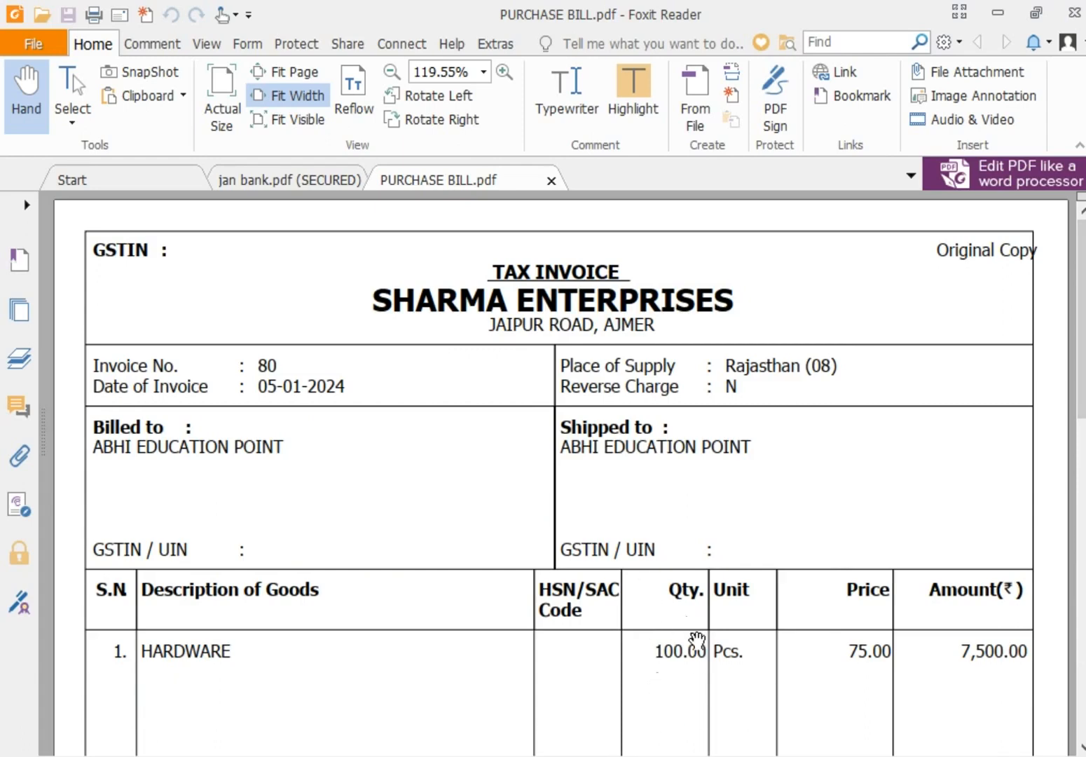
# Switch back to Busy and start a new account master named SHARMA ENTERPRISES, with the same print name.
pyautogui.hotkey('alt', 'Tab')
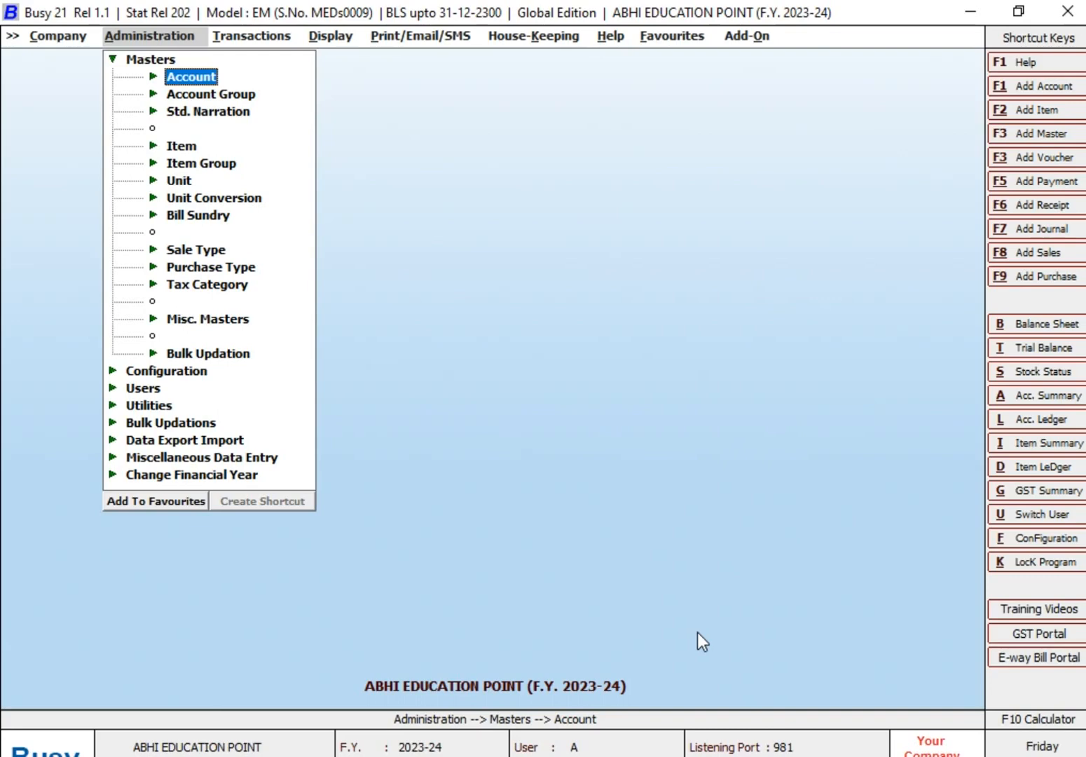
pyautogui.press('Return')
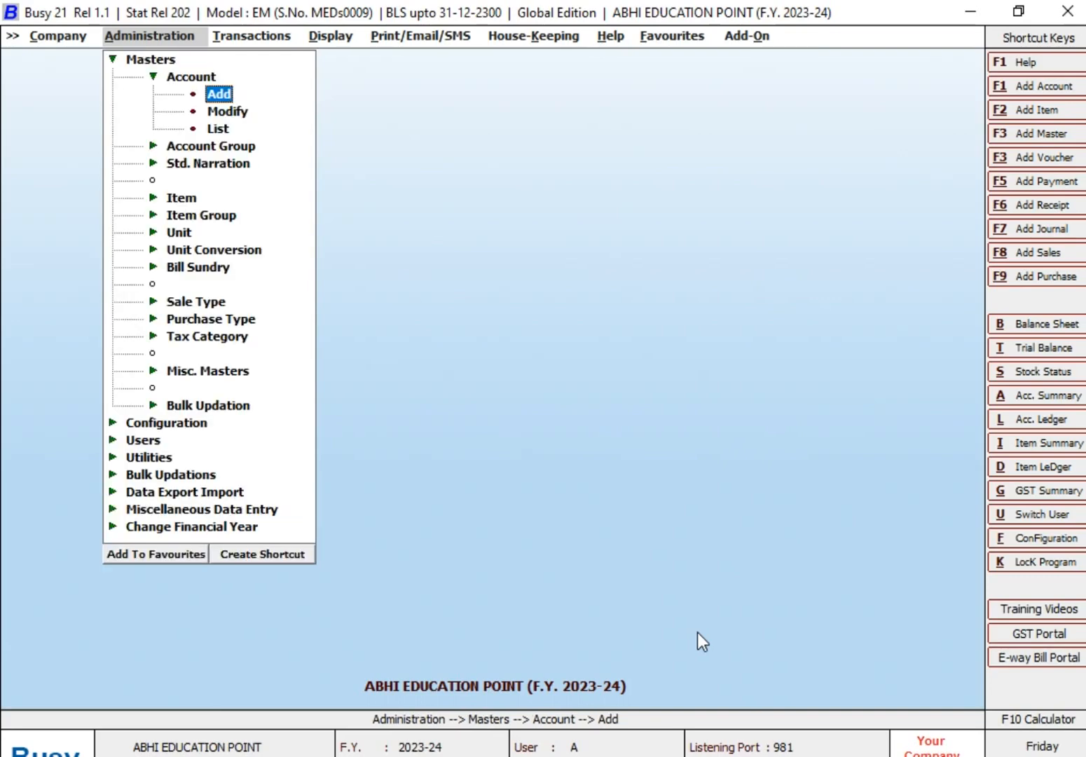
pyautogui.press('Escape')
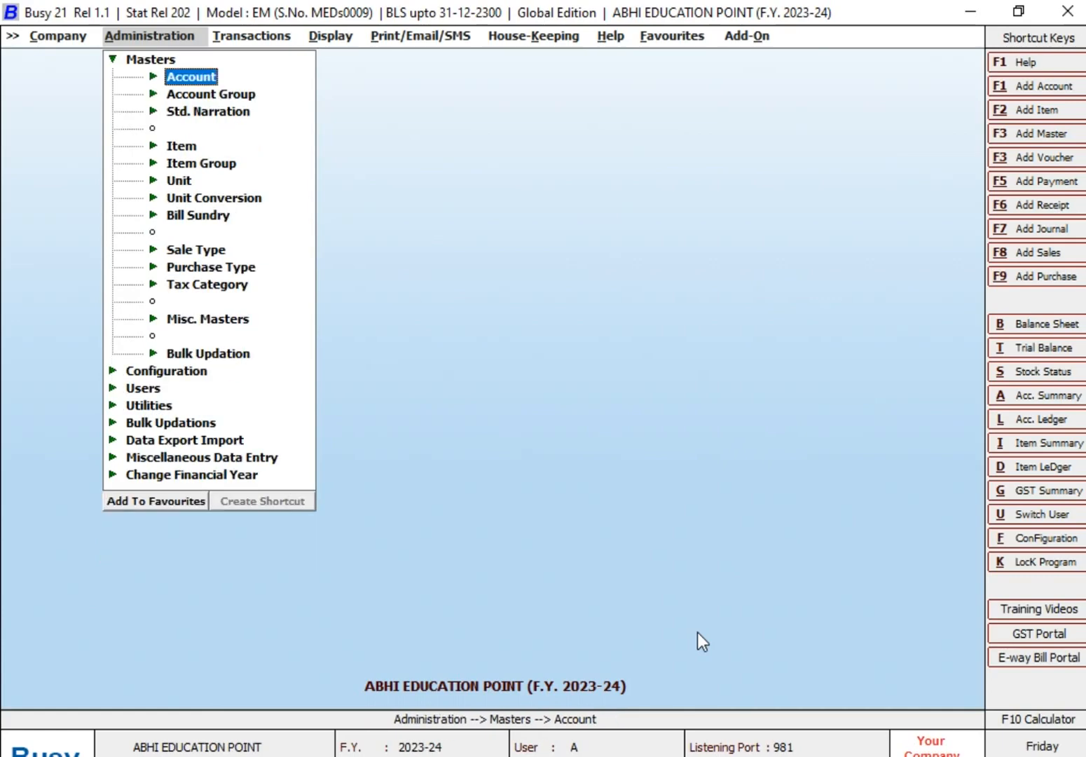
pyautogui.press('Return')
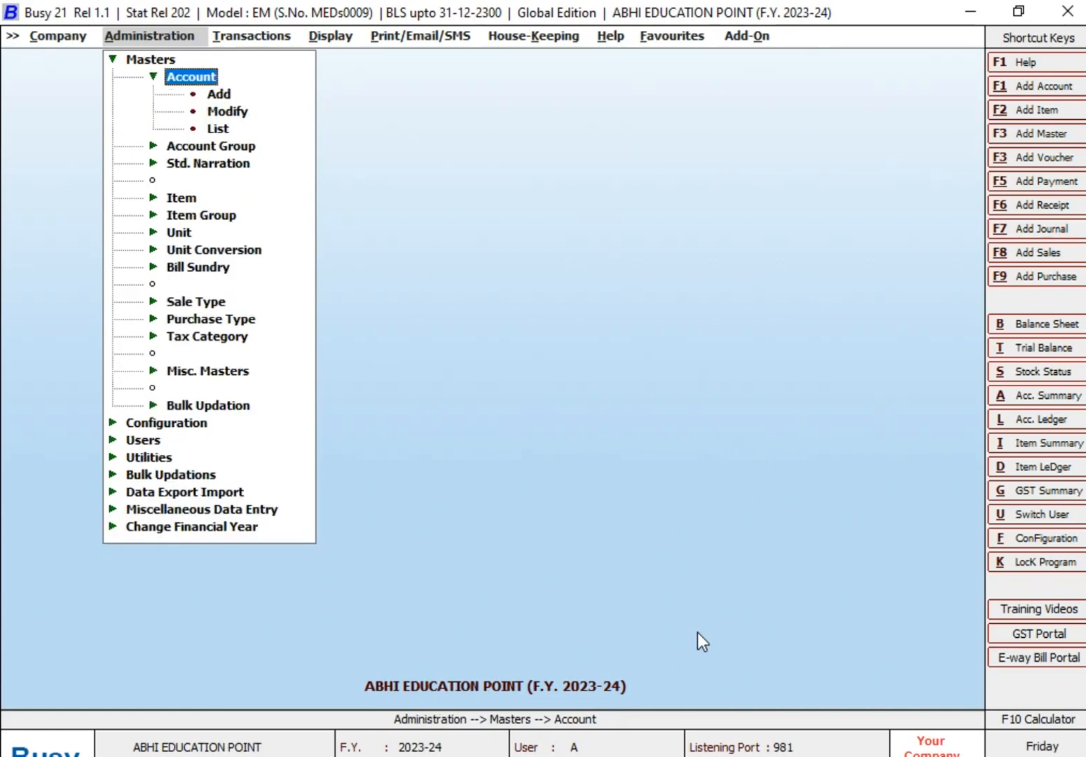
pyautogui.press('Return')
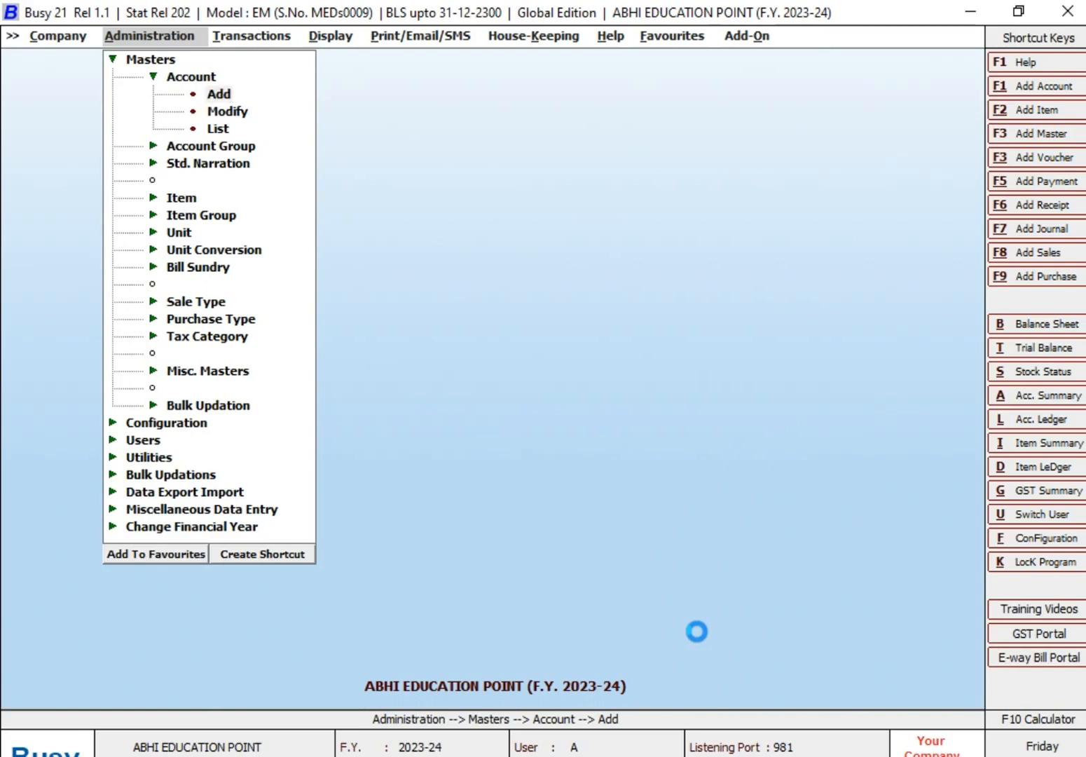
pyautogui.write('S')
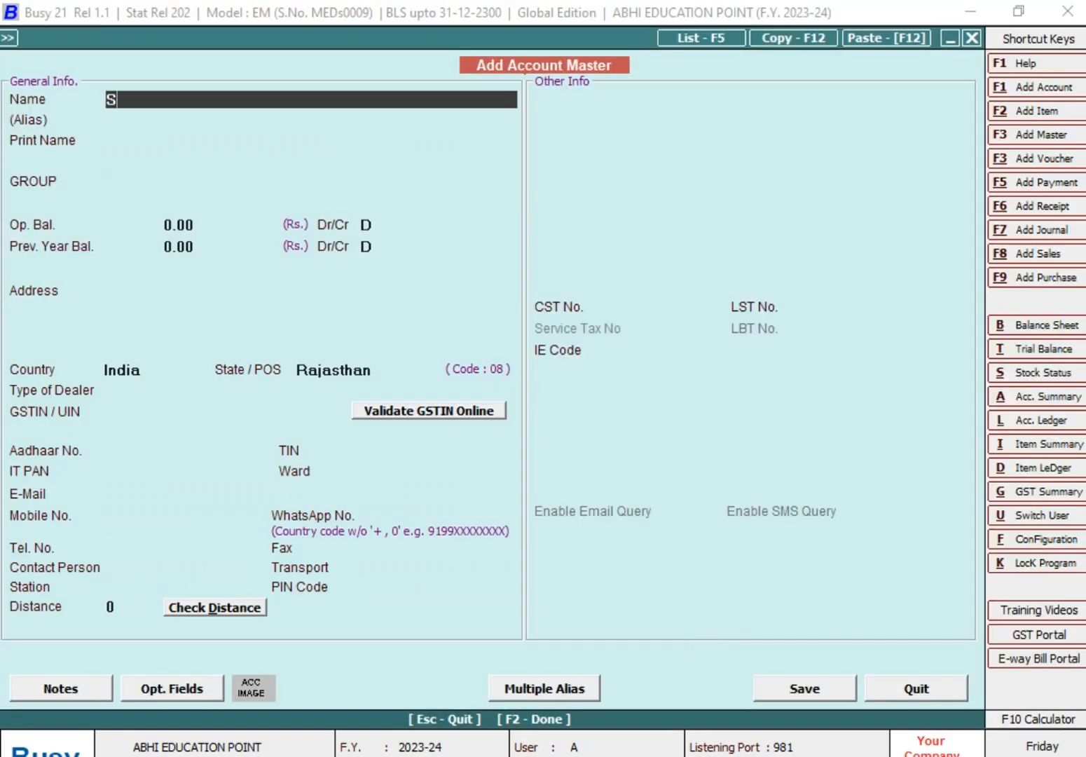
pyautogui.write('HARMA ENTER')
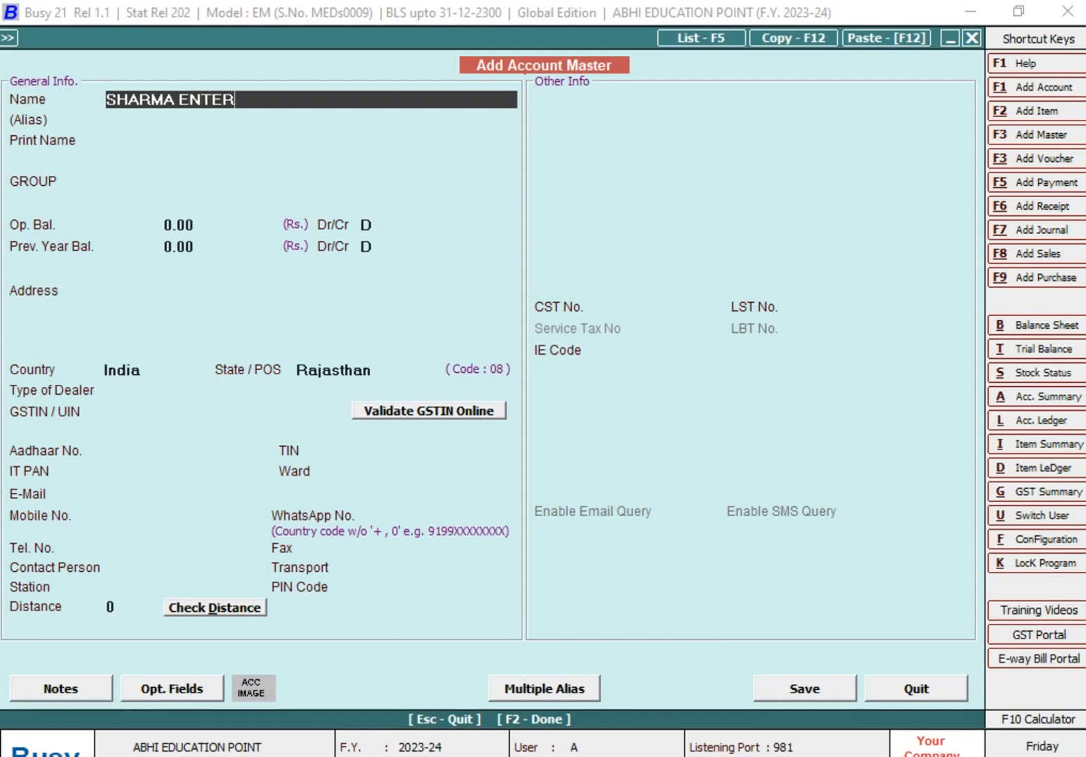
pyautogui.write('PRISES')
pyautogui.press('Return')
pyautogui.press('Return')
pyautogui.press('Return')
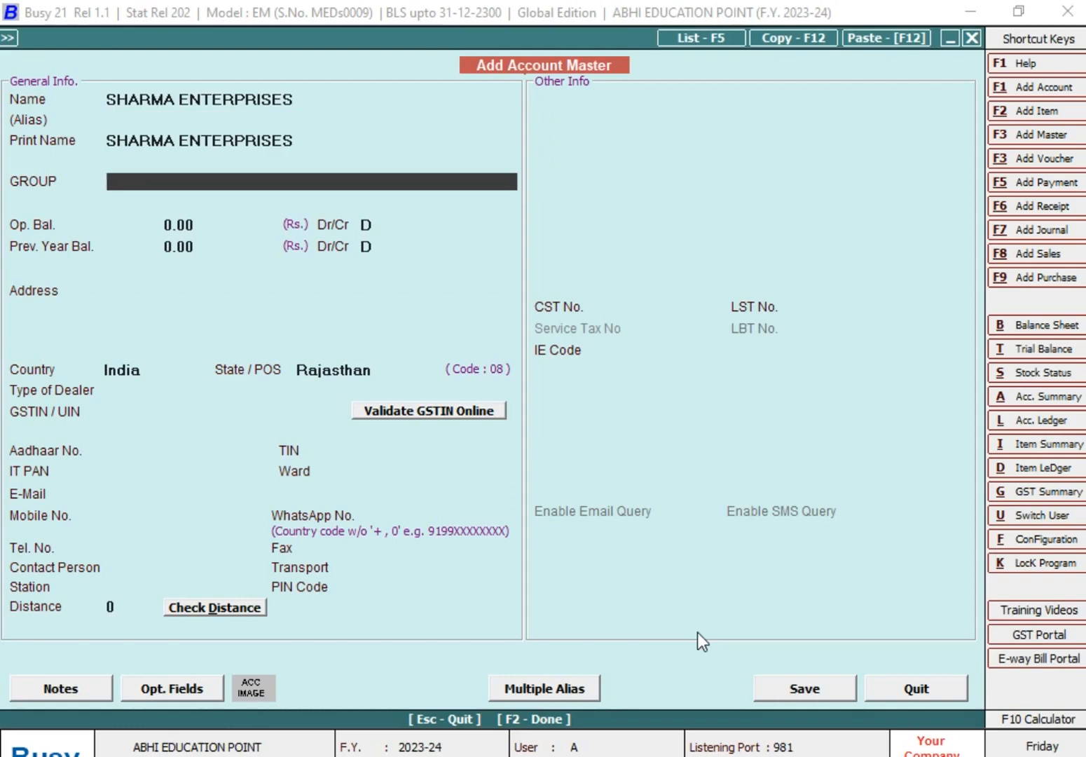
# Assign the new supplier account to the Sundry Creditors group.
pyautogui.write('SUN')
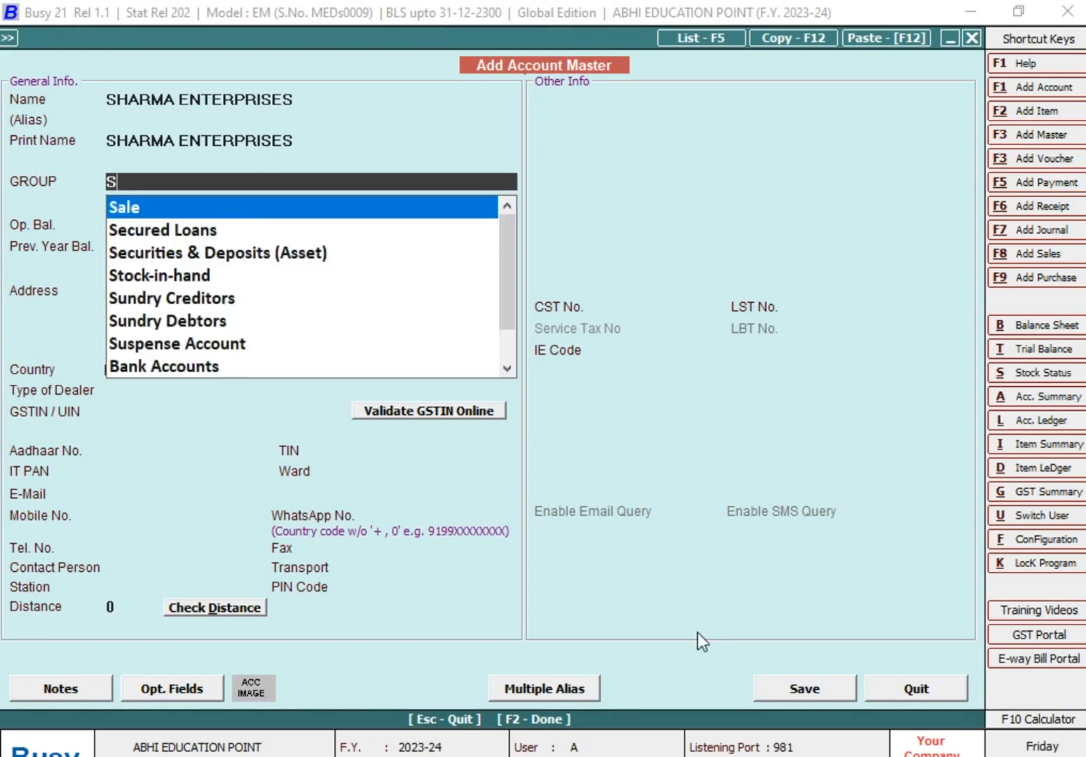
pyautogui.press('Return')
pyautogui.press('Return')
pyautogui.press('Return')
pyautogui.press('Return')
pyautogui.press('Return')
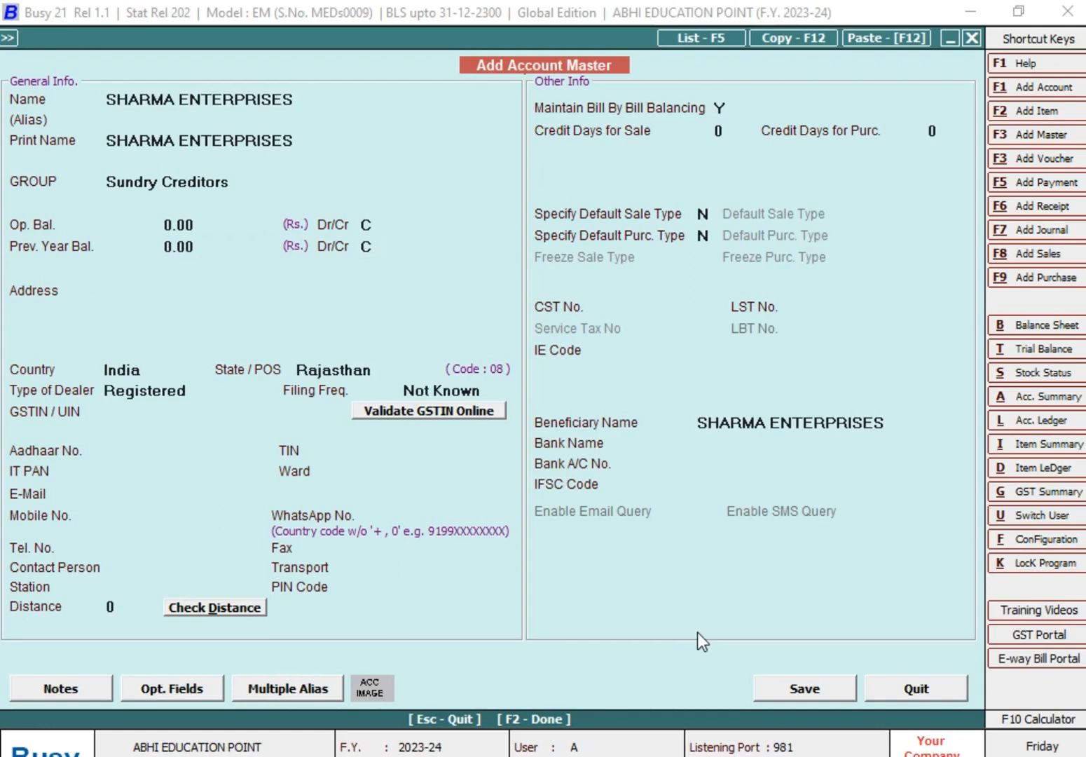
pyautogui.press('Return')
pyautogui.press('Return')
pyautogui.press('Return')
pyautogui.press('Return')
pyautogui.press('Return')
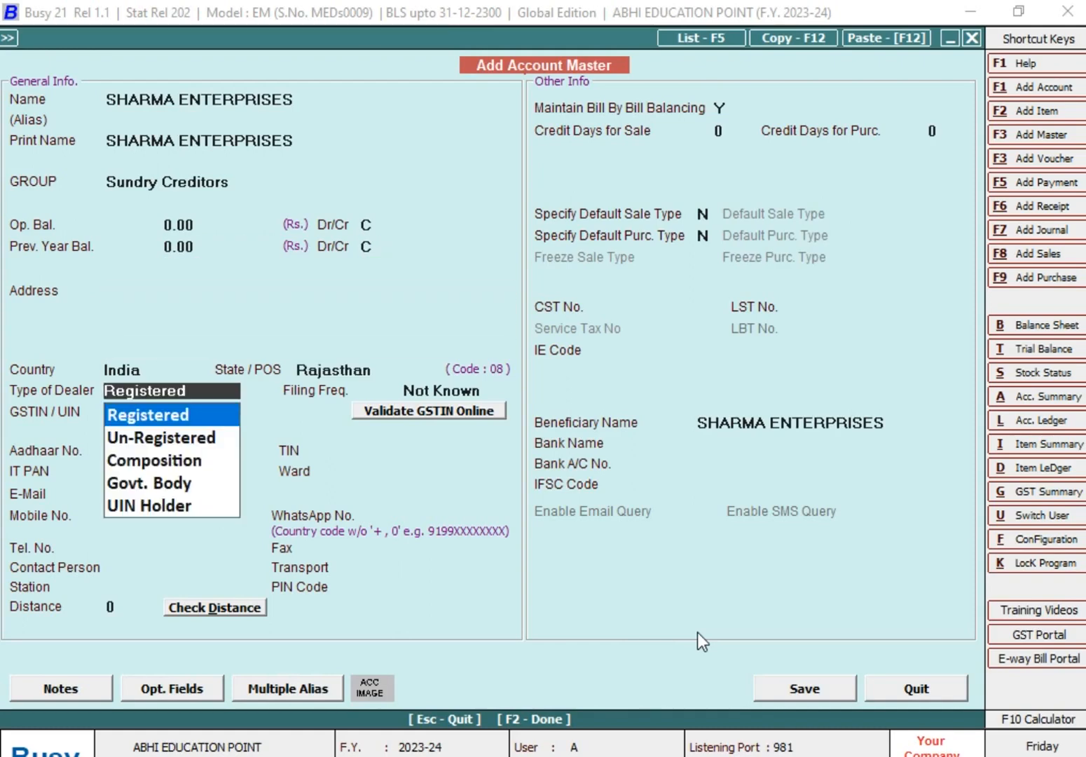
pyautogui.press('Up')
pyautogui.press('Up')
pyautogui.press('Up')
pyautogui.press('Up')
pyautogui.press('Up')
pyautogui.press('Up')
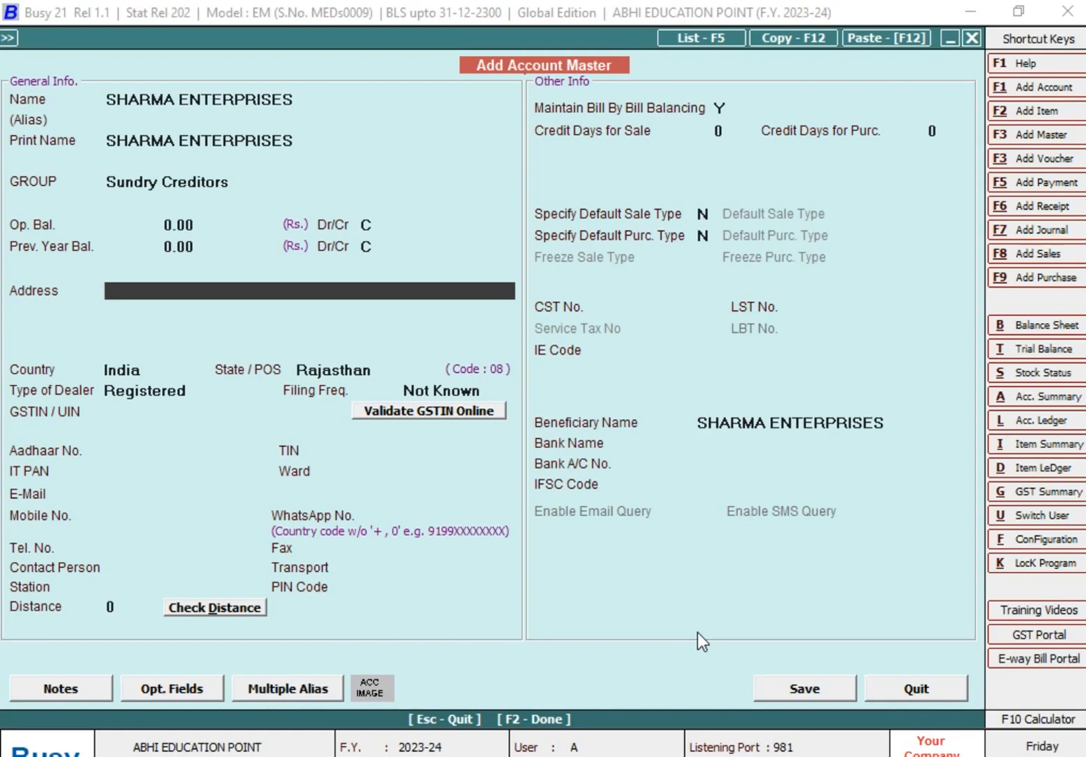
pyautogui.write('++')
pyautogui.press('BackSpace')
pyautogui.press('BackSpace')
pyautogui.press('Up')
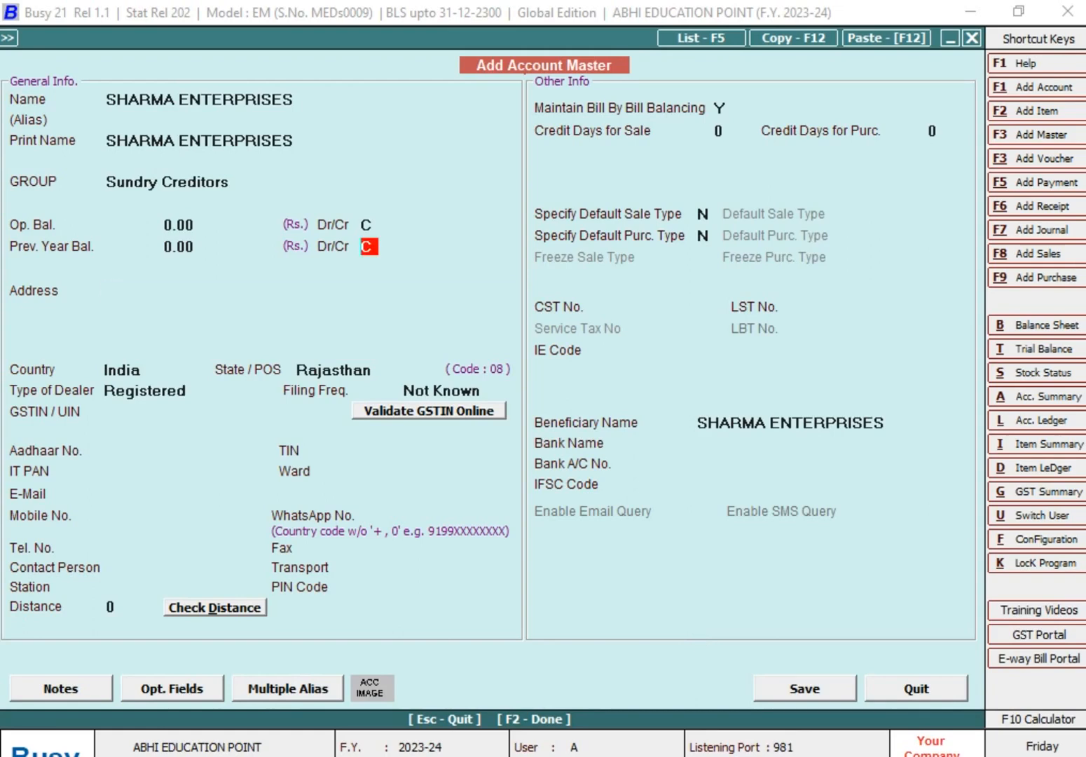
# Enter the supplier's street and city in the address lines, as printed on the purchase bill.
pyautogui.press('Return')
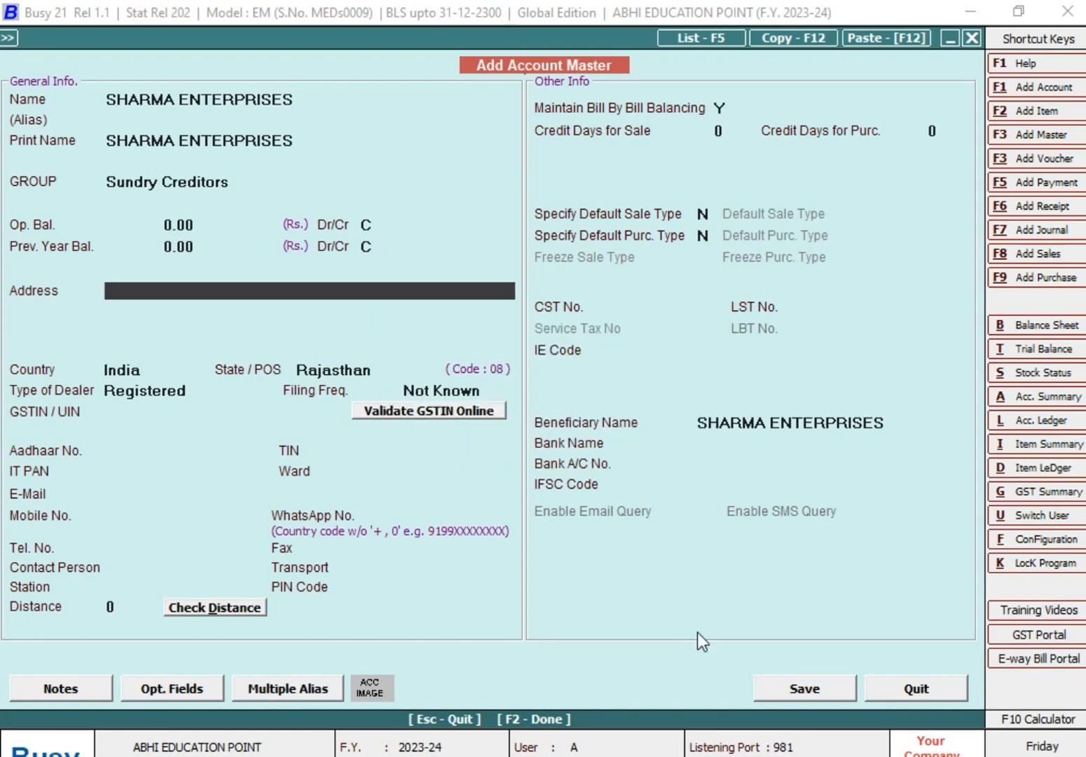
pyautogui.write('JAIPUR ROAD')
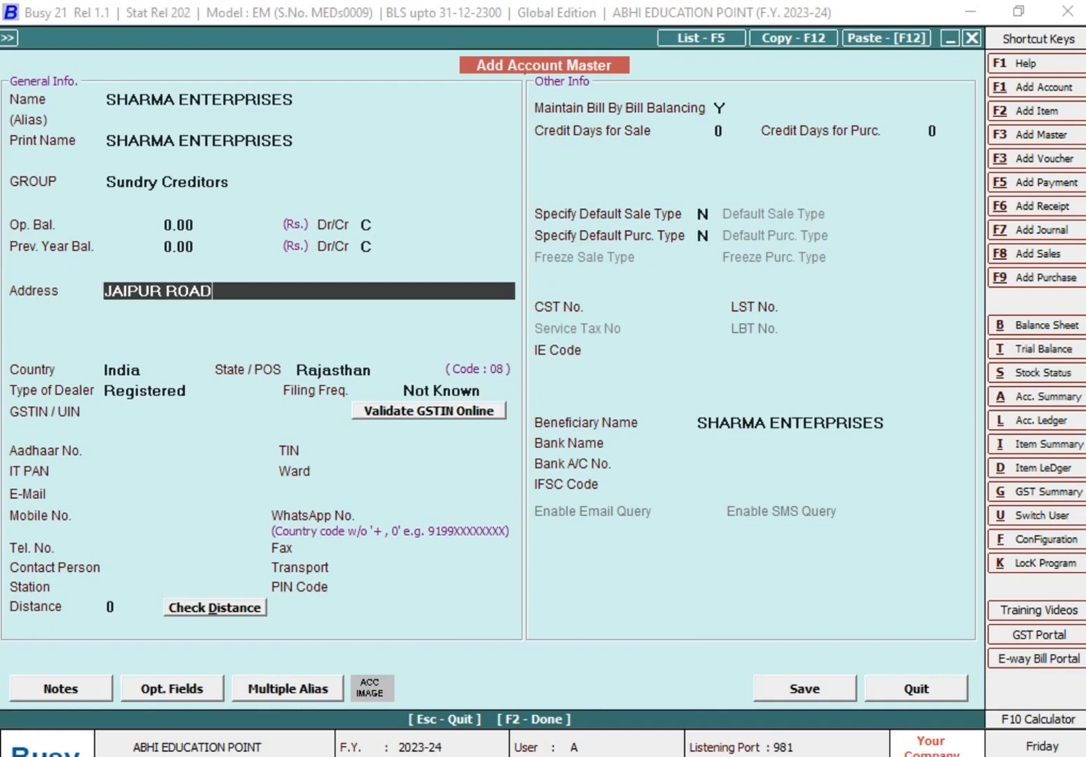
pyautogui.press('Return')
pyautogui.write('A')
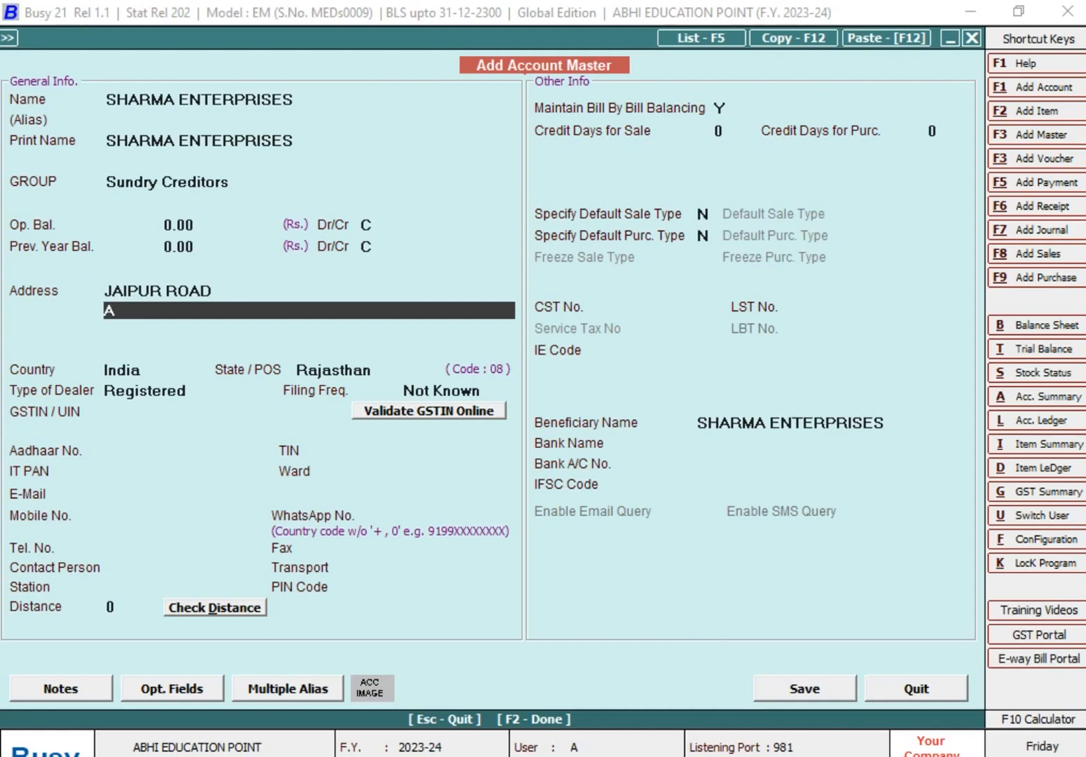
pyautogui.write('JMER')
pyautogui.press('Return')
pyautogui.press('Return')
pyautogui.press('Return')
pyautogui.press('Return')
pyautogui.press('Return')
pyautogui.press('Return')
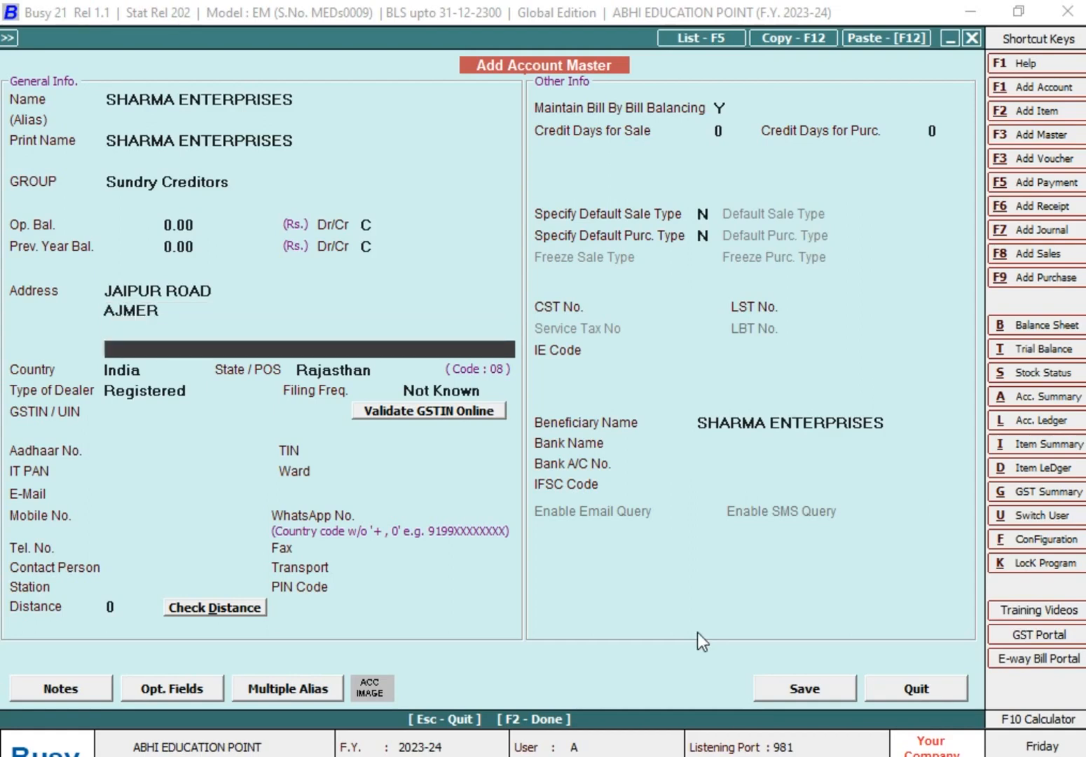
# Leave the supplier's GSTIN blank and save the account, accepting the switch of the dealer type to Un-Registered.
pyautogui.press('Up')
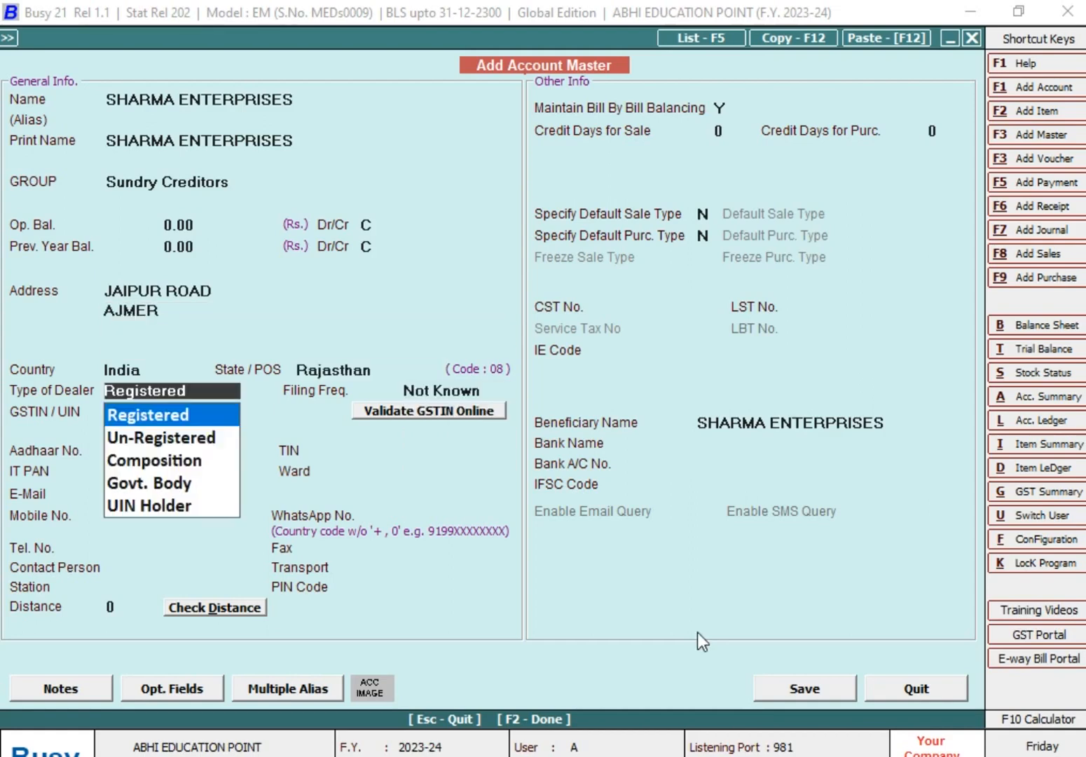
pyautogui.press('Down')
pyautogui.press('Up')
pyautogui.press('Return')
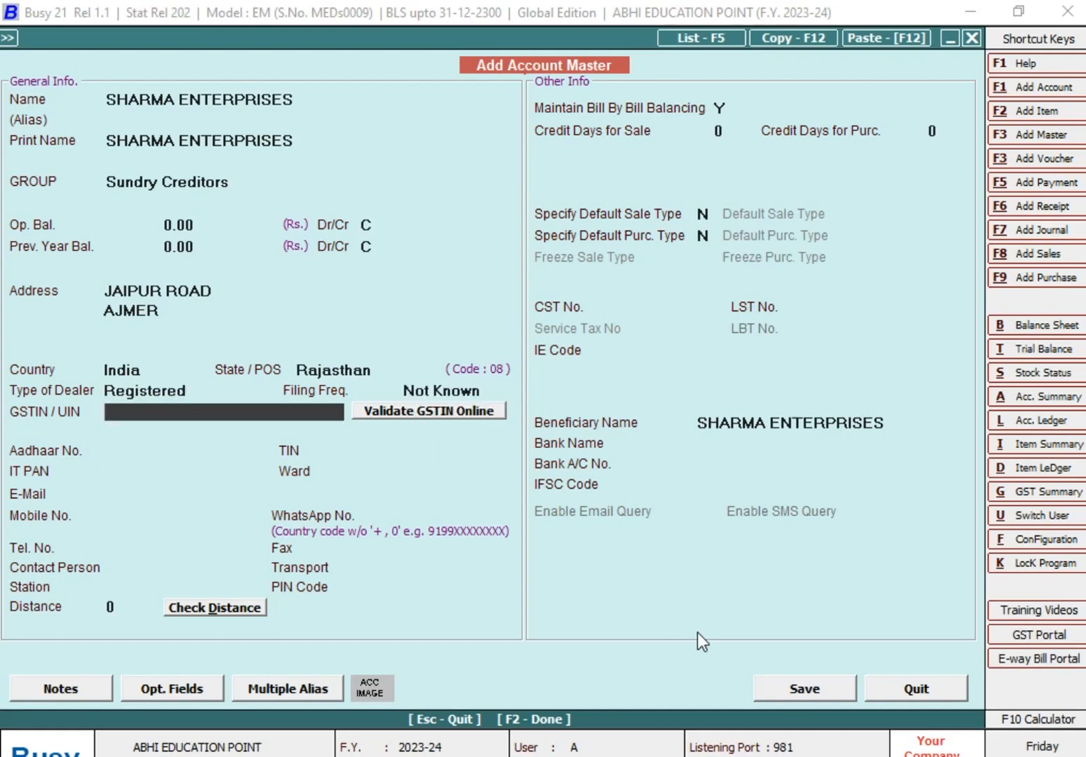
pyautogui.press('Return')
pyautogui.press('Return')
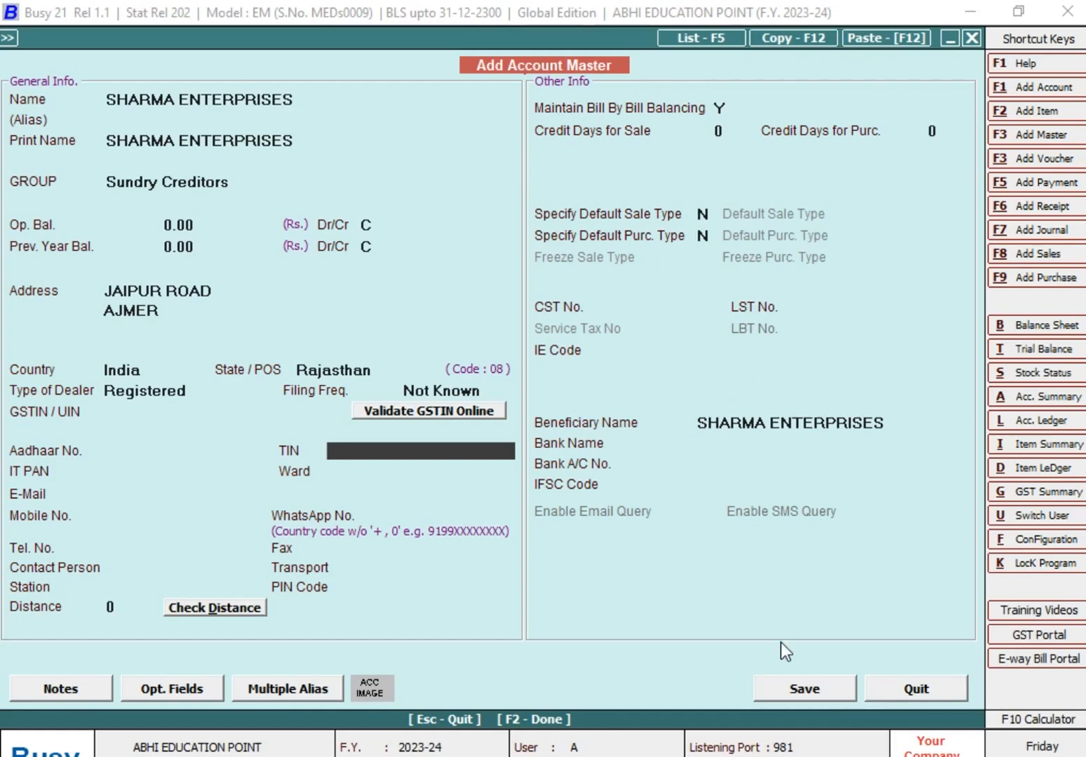
pyautogui.click(781, 690)
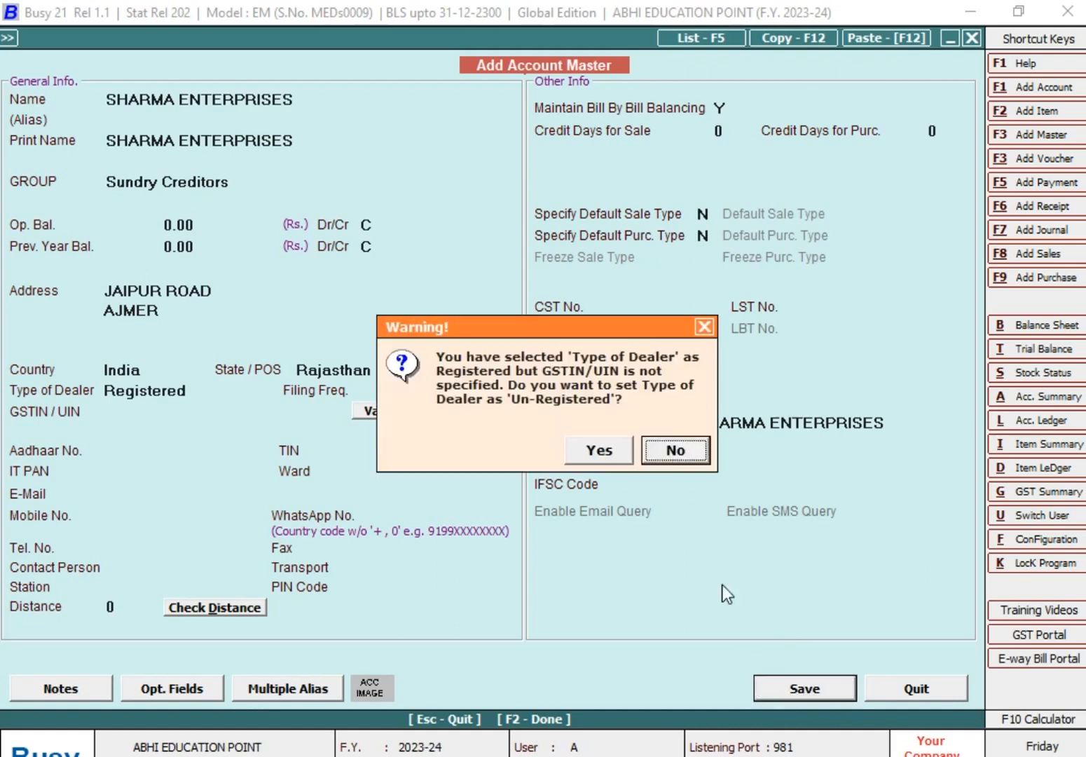
pyautogui.click(628, 454)
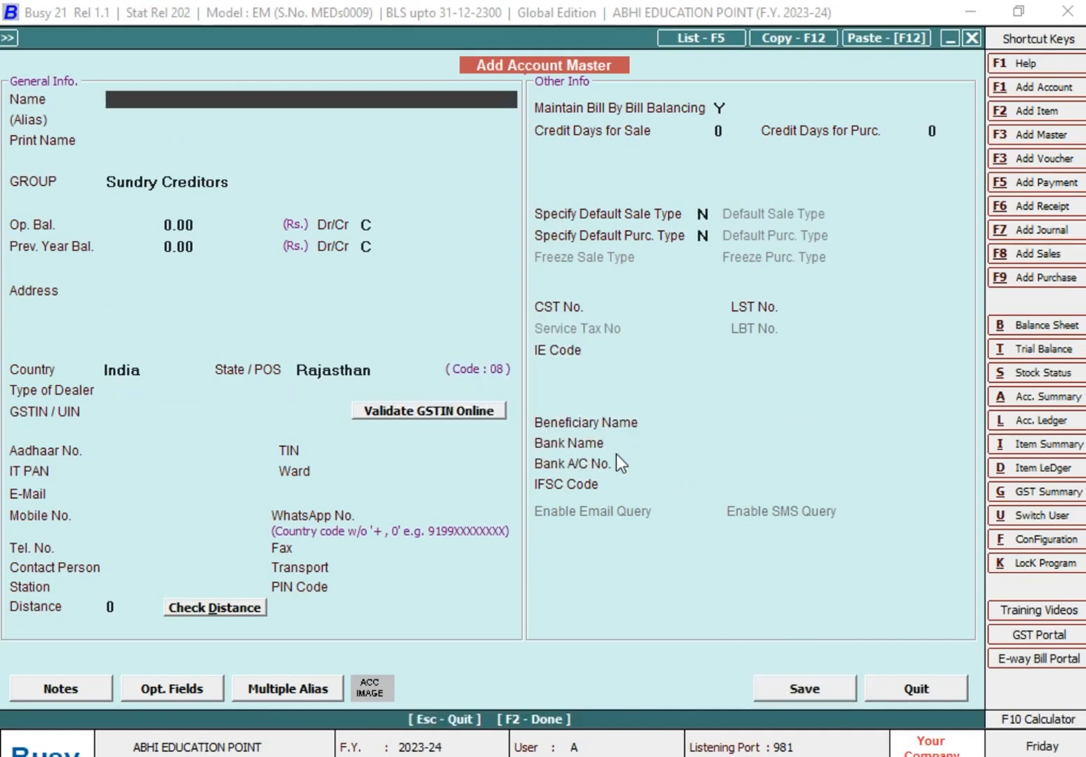
# Check the item line on the purchase bill in Foxit Reader, and start a new item master in Busy.
pyautogui.hotkey('alt', 'Tab')
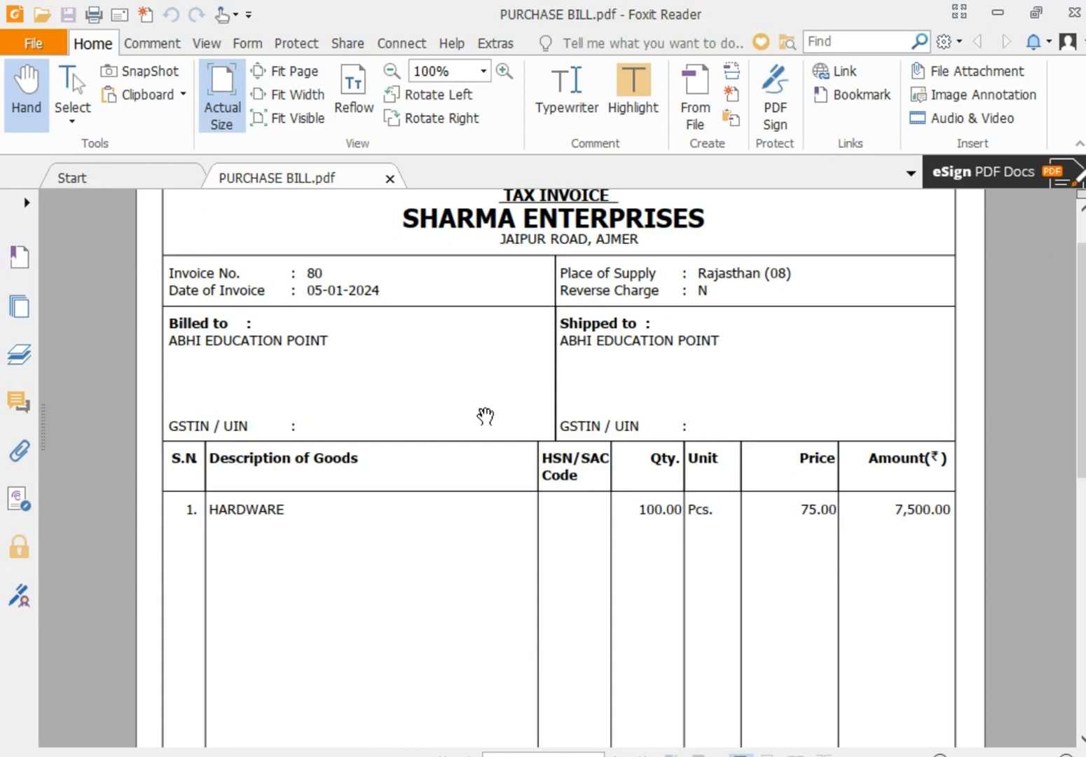
pyautogui.hotkey('alt', 'Tab')
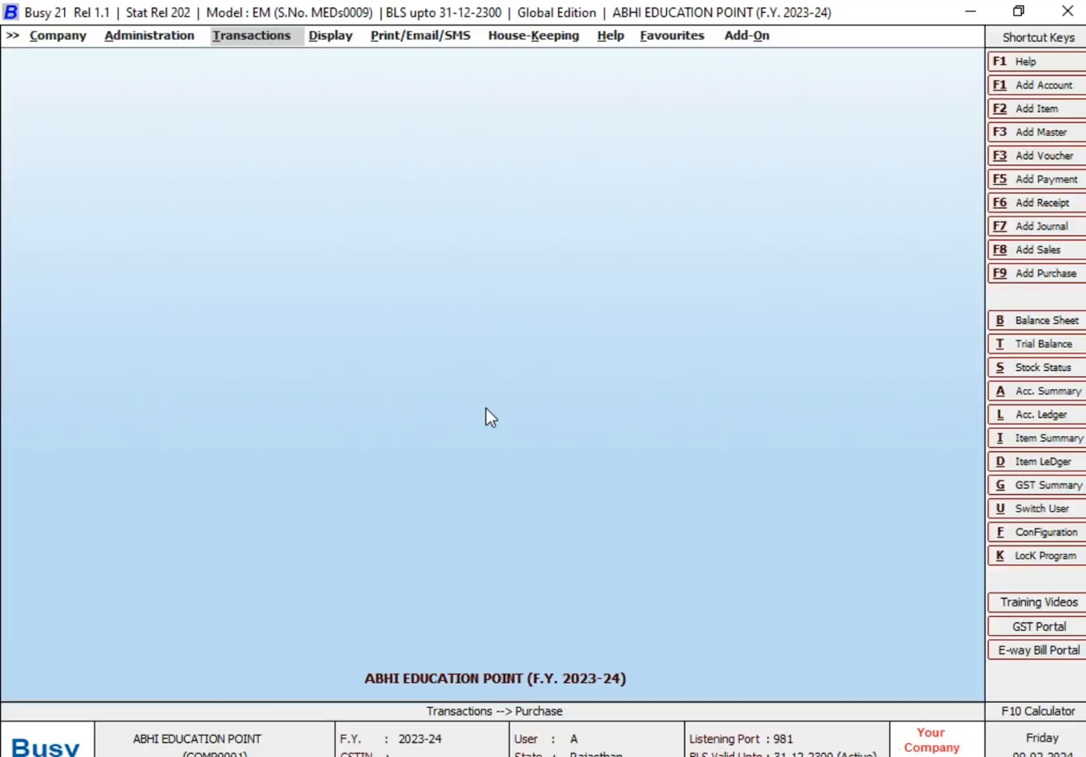
pyautogui.press('Left')
pyautogui.press('Return')
pyautogui.press('Return')
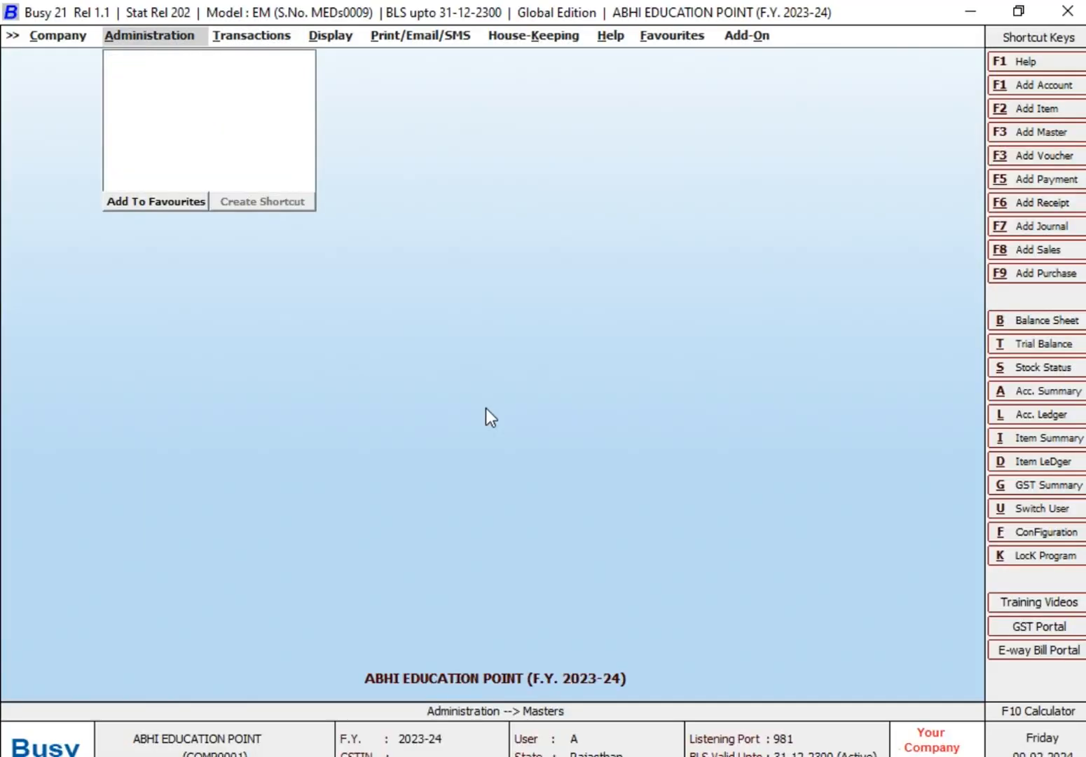
pyautogui.press('Down')
pyautogui.press('Down')
pyautogui.press('Down')
pyautogui.press('Return')
pyautogui.press('Down')
pyautogui.press('Return')
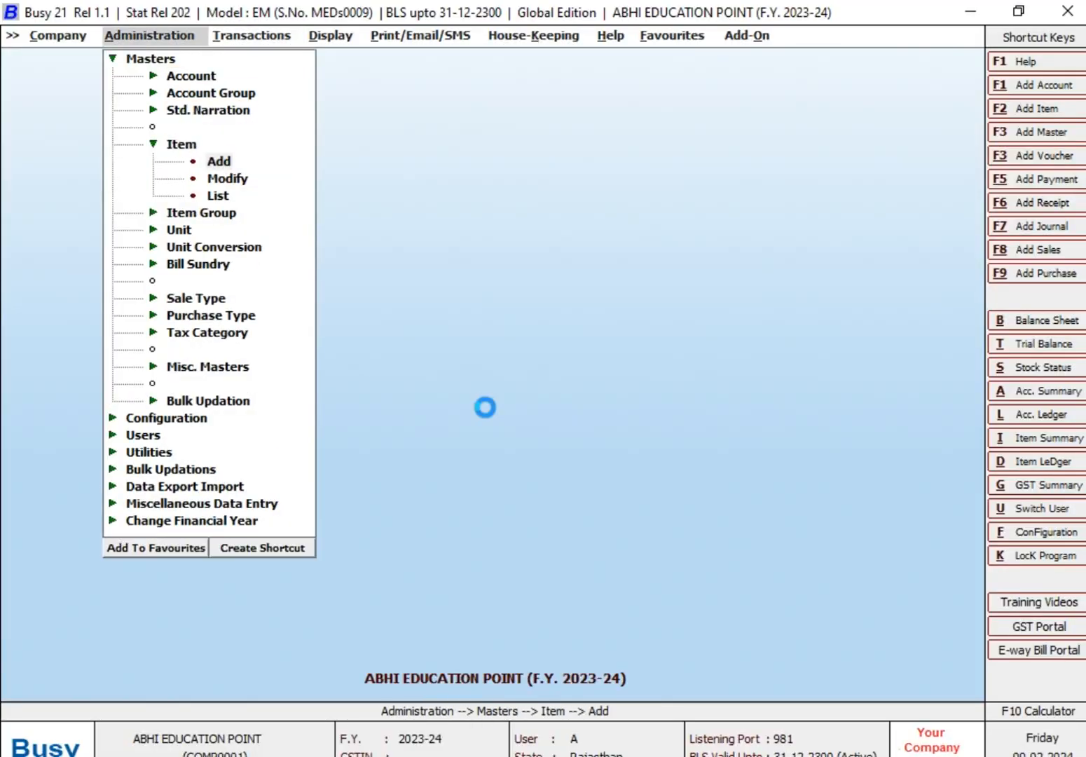
# Name the new item HARDWARE and assign it to the General item group.
pyautogui.write('H')
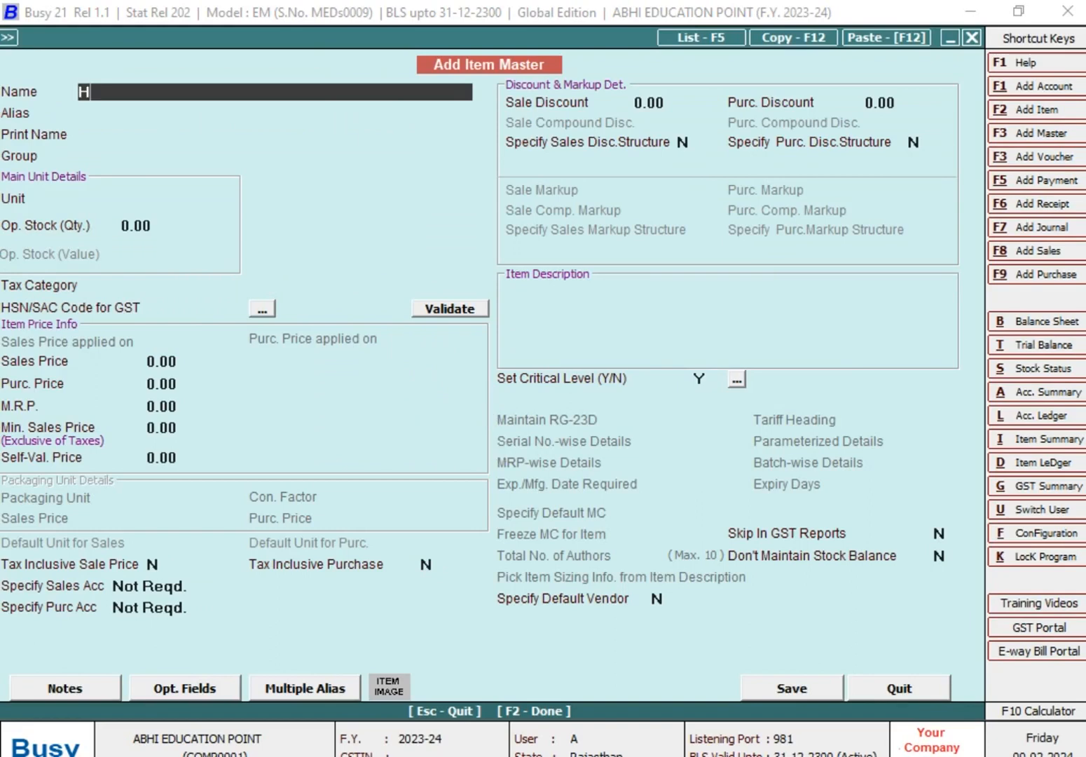
pyautogui.write('ARDWARE')
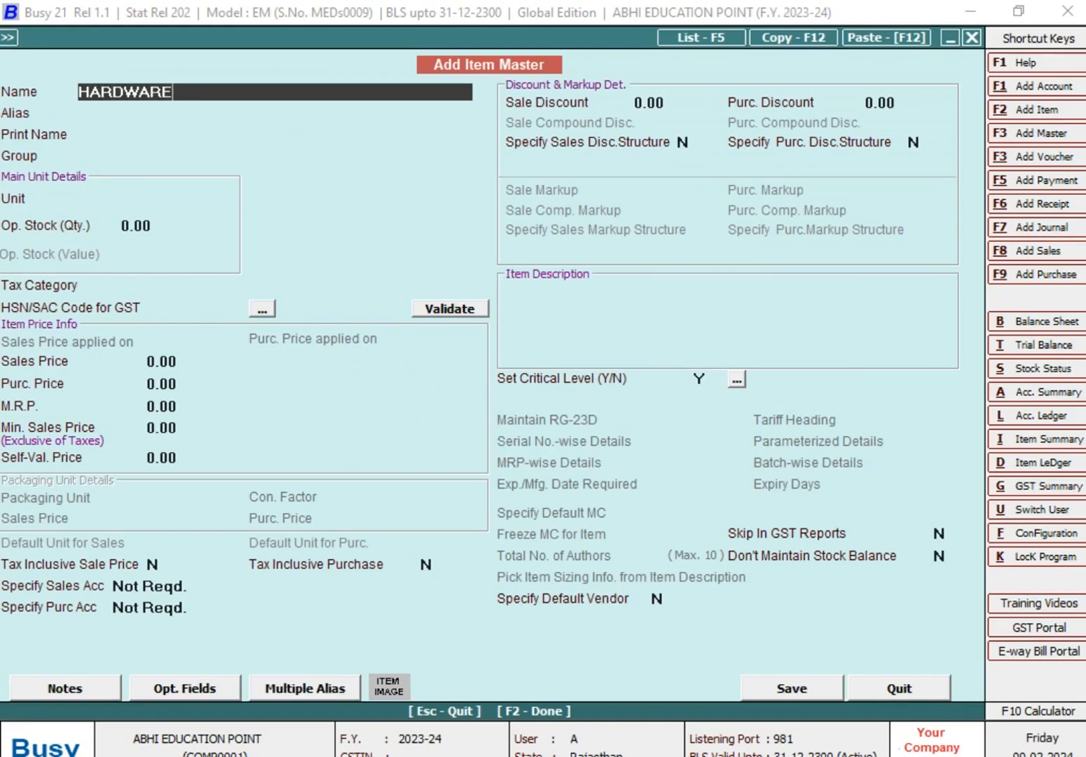
pyautogui.press('Return')
pyautogui.press('Return')
pyautogui.write('G')
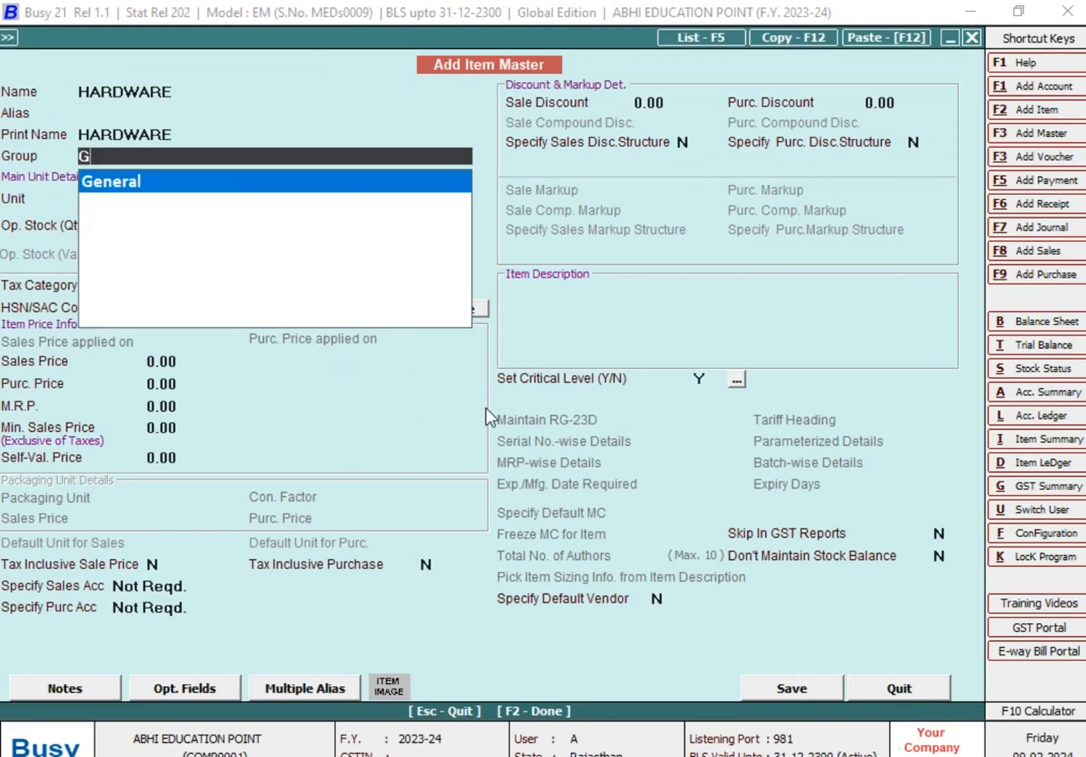
pyautogui.press('Return')
# Set the item's unit to PCS, keep zero opening stock, and choose the GST 18% tax category.
pyautogui.write('P')
pyautogui.press('Return')
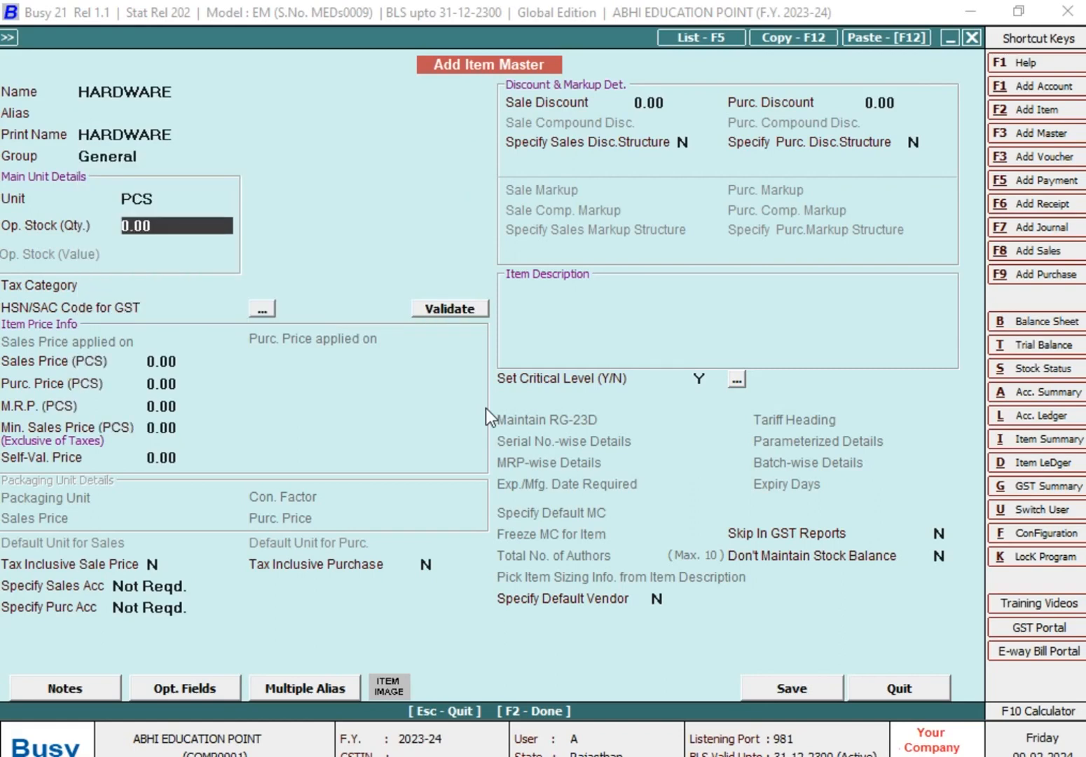
pyautogui.press('Return')
pyautogui.write('G')
pyautogui.press('Down')
pyautogui.press('Return')
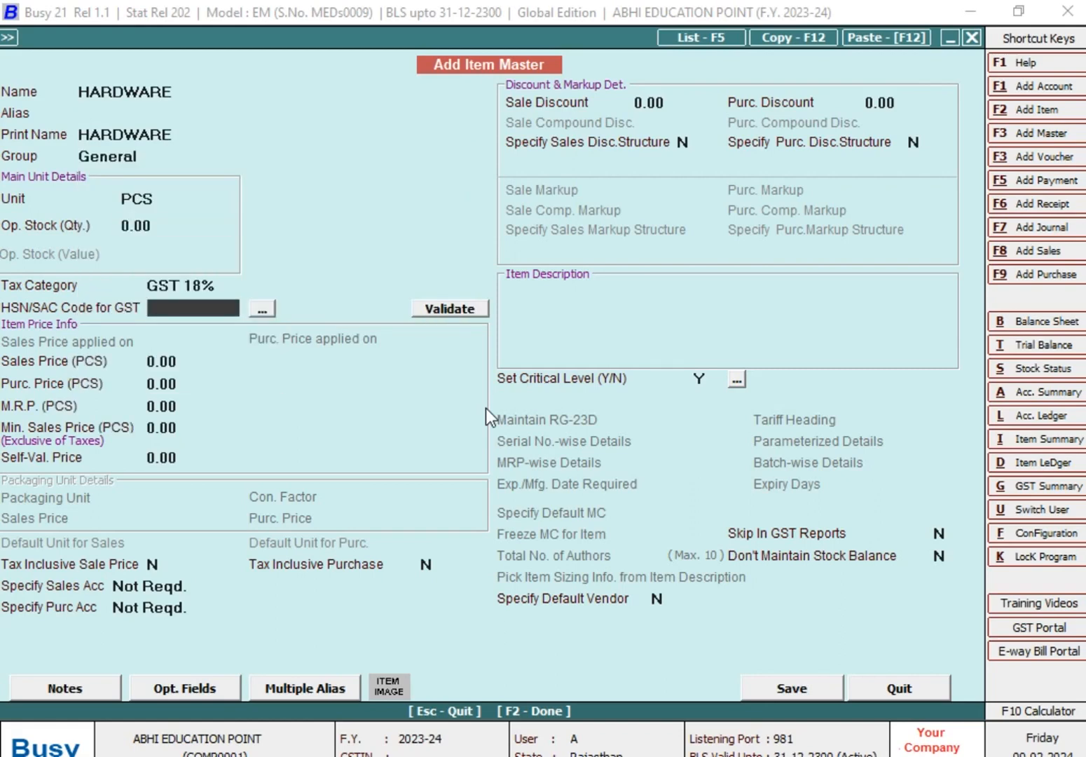
# Leave the HSN/SAC code blank, save the HARDWARE item, and close the item master form.
pyautogui.press('Return')
pyautogui.press('F2')
pyautogui.press('Left')
pyautogui.press('Return')
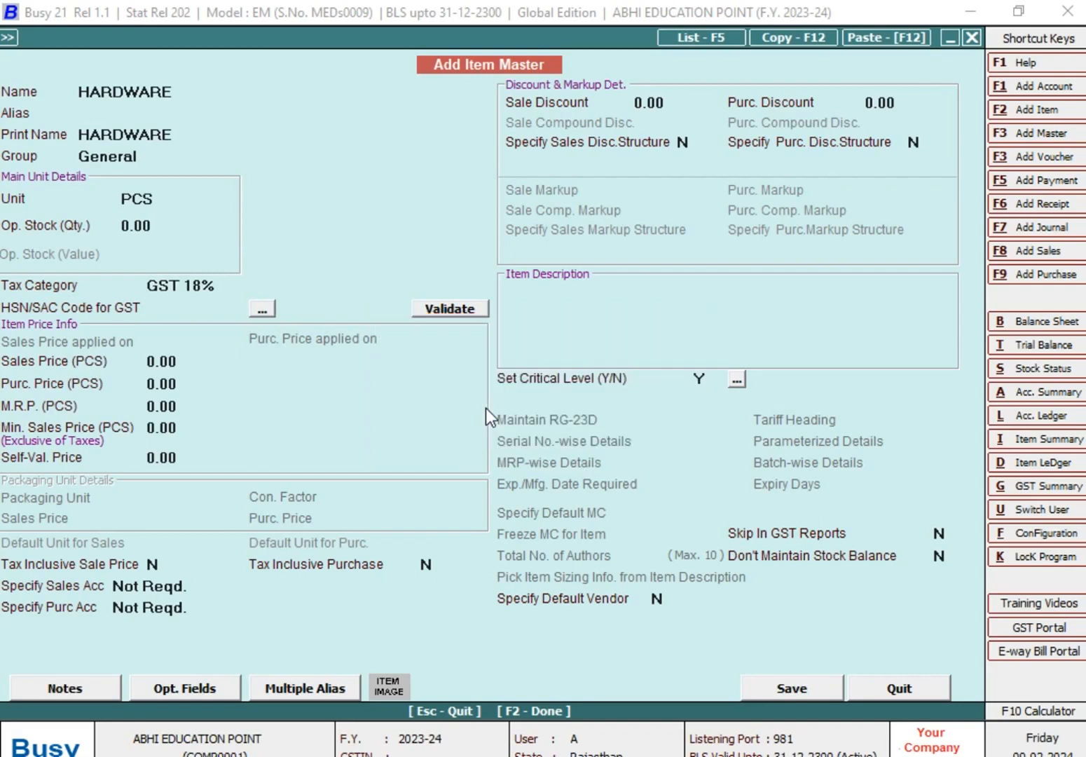
pyautogui.press('Escape')
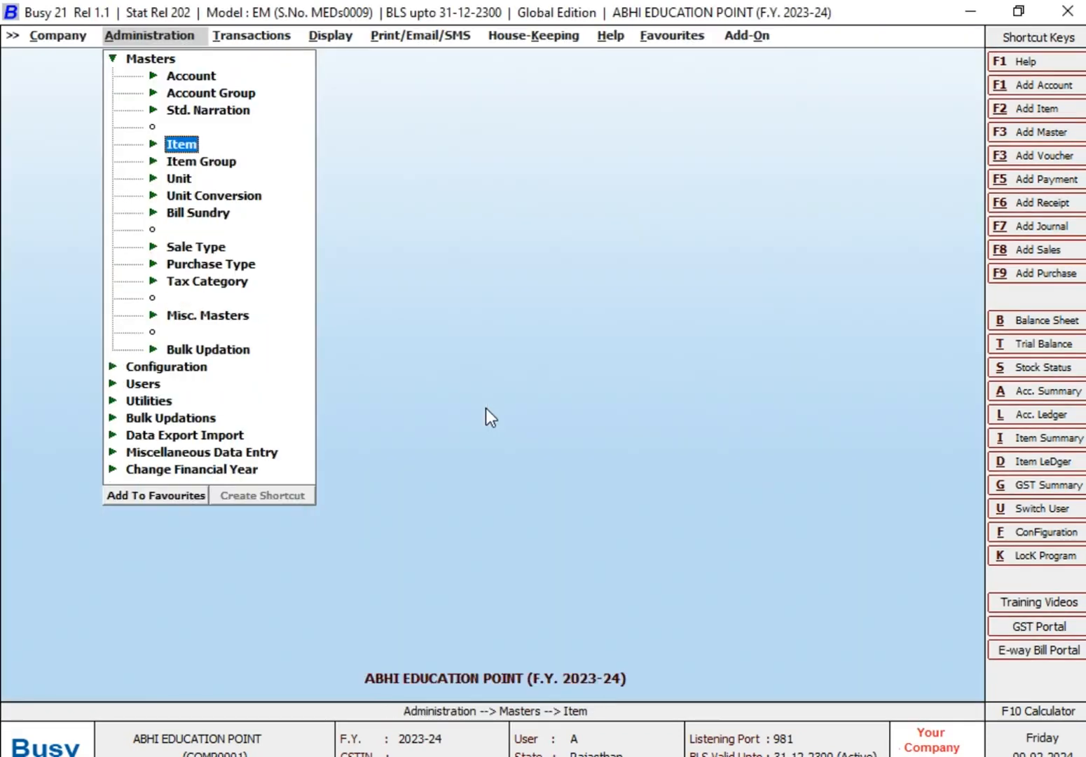
# Start a new purchase voucher in the Main series and date it 05-01-2024.
pyautogui.press('Right')
pyautogui.press('Up')
pyautogui.press('Return')
pyautogui.press('Return')
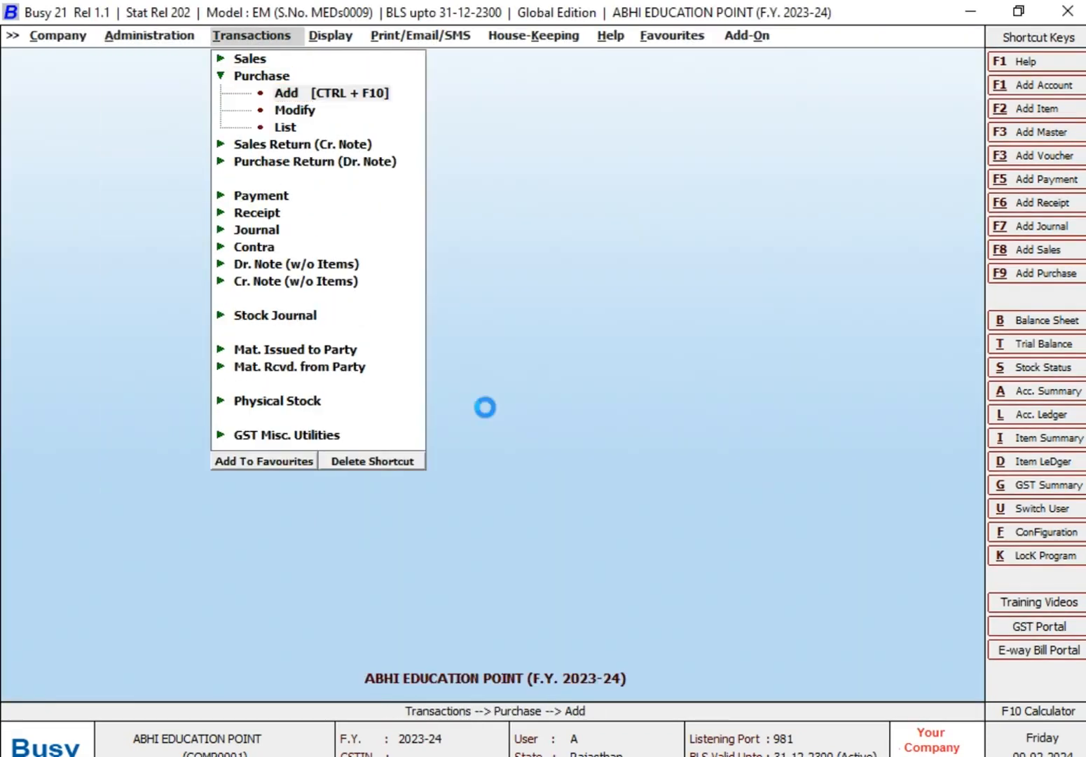
pyautogui.press('Return')
pyautogui.write('05-01-2024')
pyautogui.press('Return')
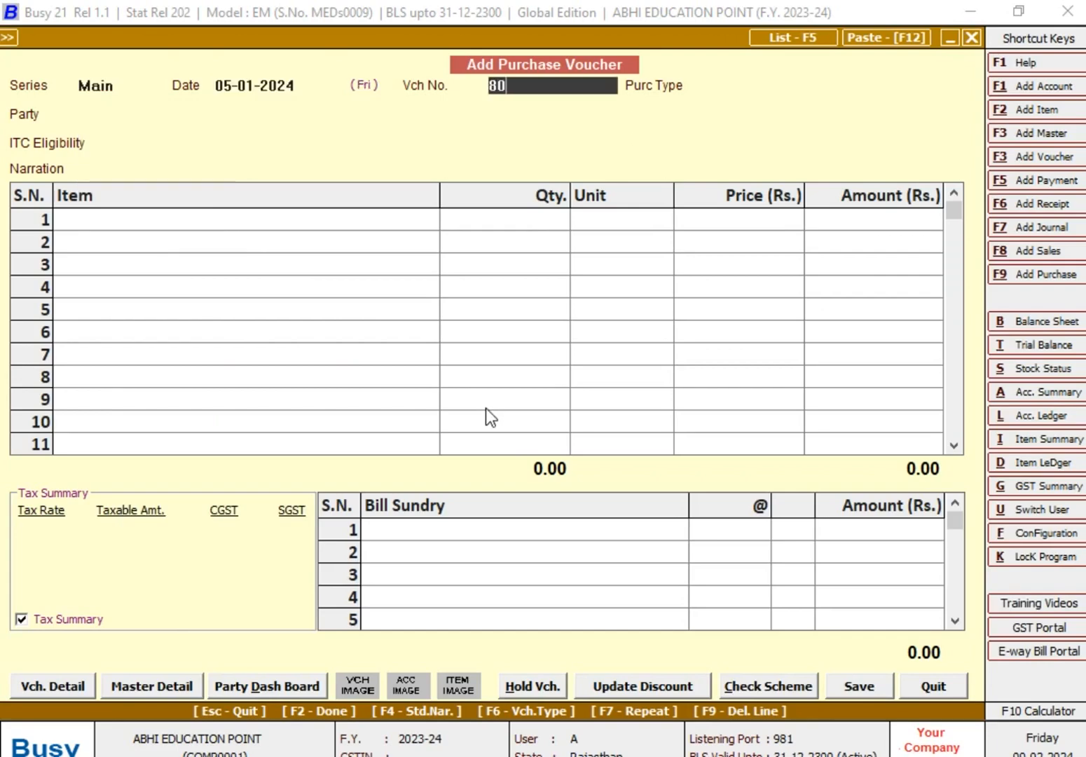
# Set the purchase voucher's number to 80 and its purchase type to L/GST-MultiRate.
pyautogui.press('Return')
pyautogui.press('Down')
pyautogui.press('Down')
pyautogui.press('Down')
pyautogui.press('Down')
pyautogui.press('Down')
pyautogui.press('Down')
pyautogui.press('Return')
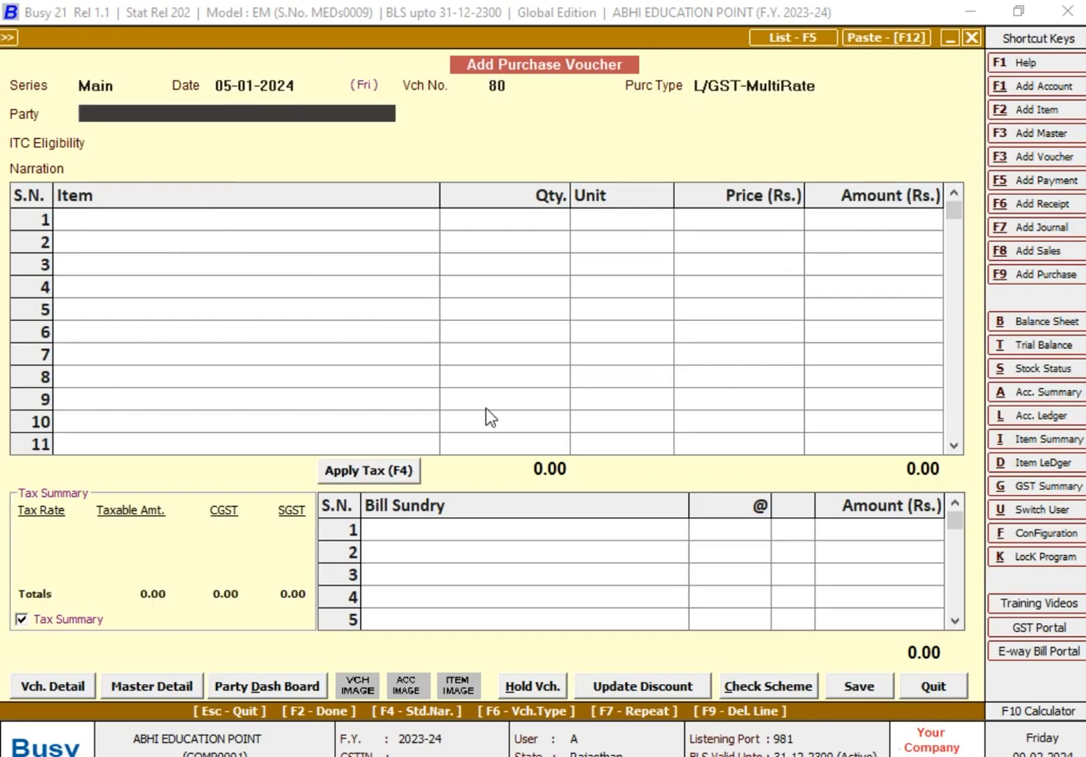
# Select SHARMA ENTERPRISES as the purchase voucher's party, continue with the tax invoice, and leave the narration blank.
pyautogui.write('sh')
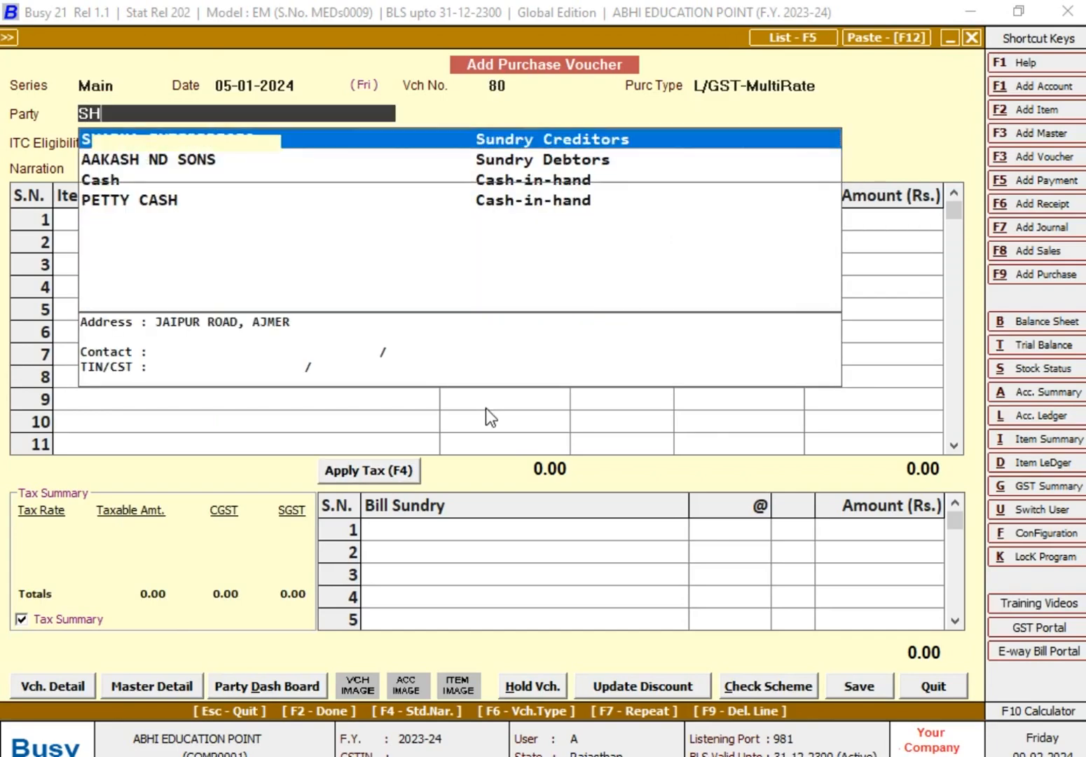
pyautogui.press('Return')
pyautogui.press('Return')
pyautogui.press('Return')
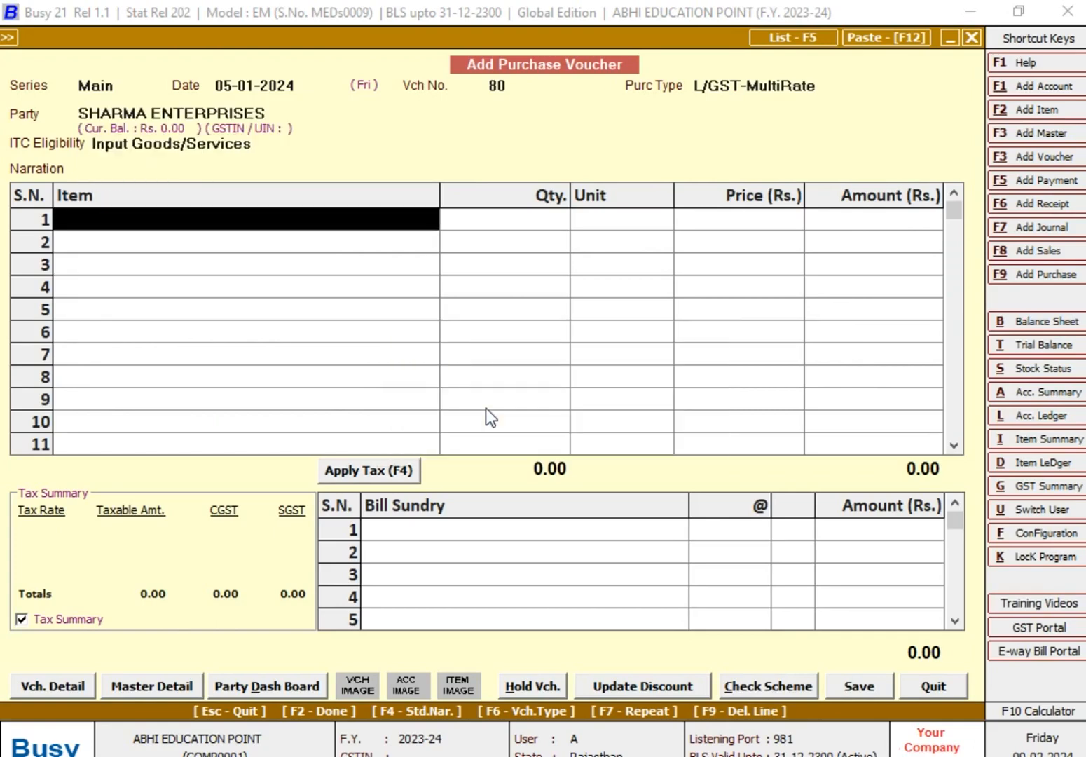
# Enter HARDWARE on the purchase voucher's first item line, with 100 PCS at a price of 75.
pyautogui.press('Return')
pyautogui.write('100')
pyautogui.press('Return')
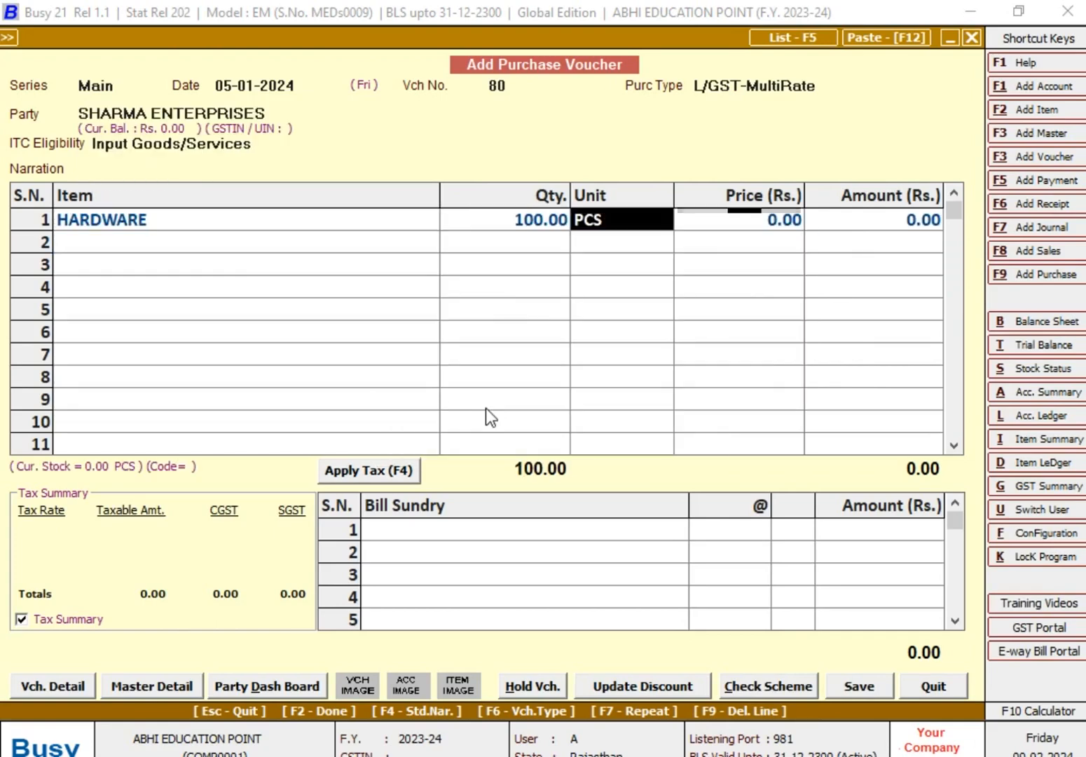
pyautogui.press('Return')
pyautogui.write('75')
pyautogui.press('Return')
pyautogui.press('Return')
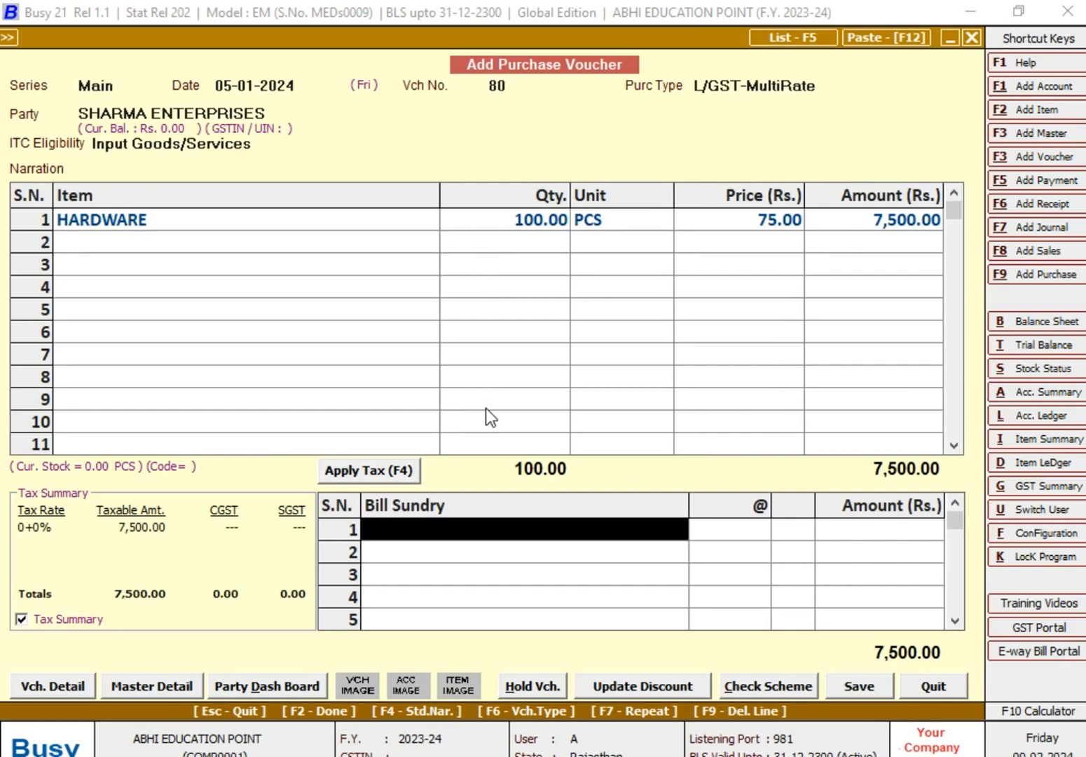
# Add the SGST and CGST bill sundries at 9% each to the purchase voucher.
pyautogui.press('Return')
pyautogui.press('Return')
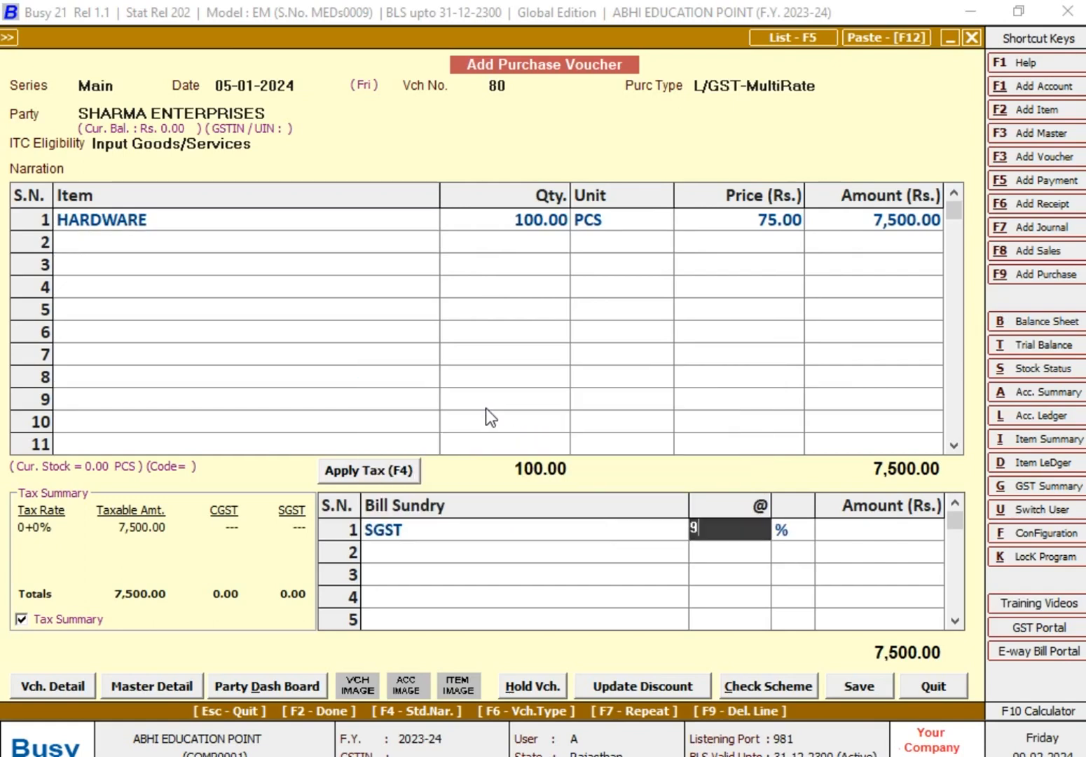
pyautogui.press('Return')
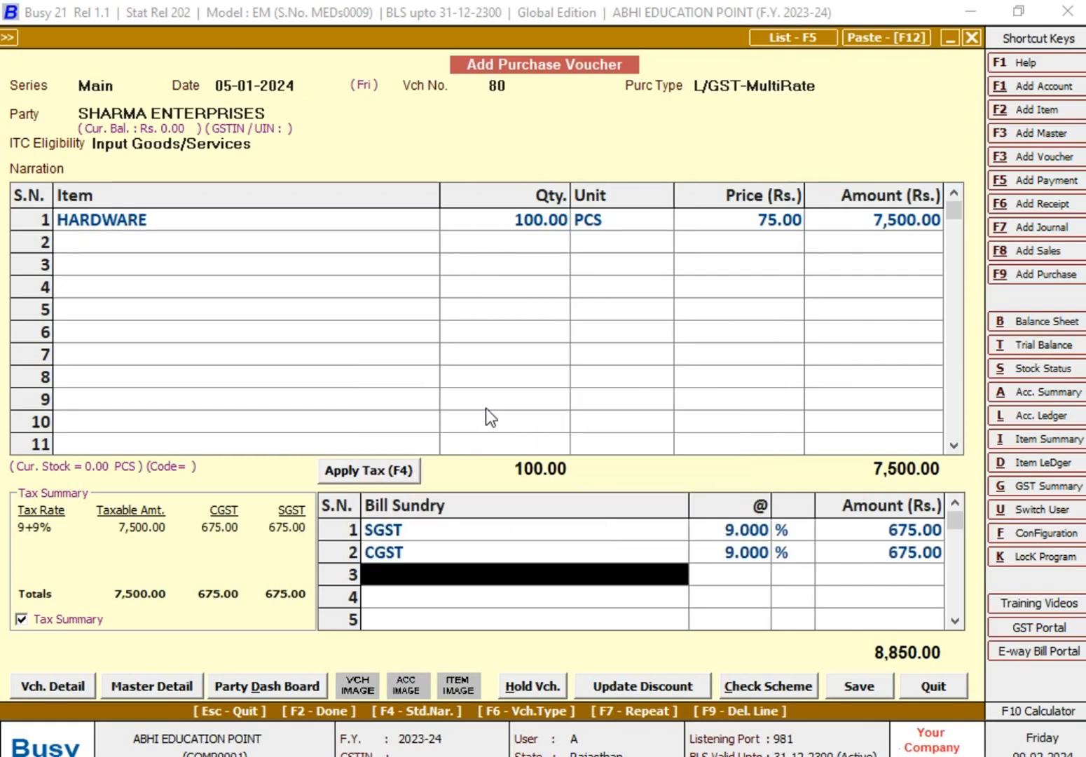
# Save the purchase voucher, accepting bill no. 80 dated 05-01-2024 for GST reporting and a New Ref. 80 adjustment for 8,850.00.
pyautogui.press('Return')
pyautogui.press('Return')
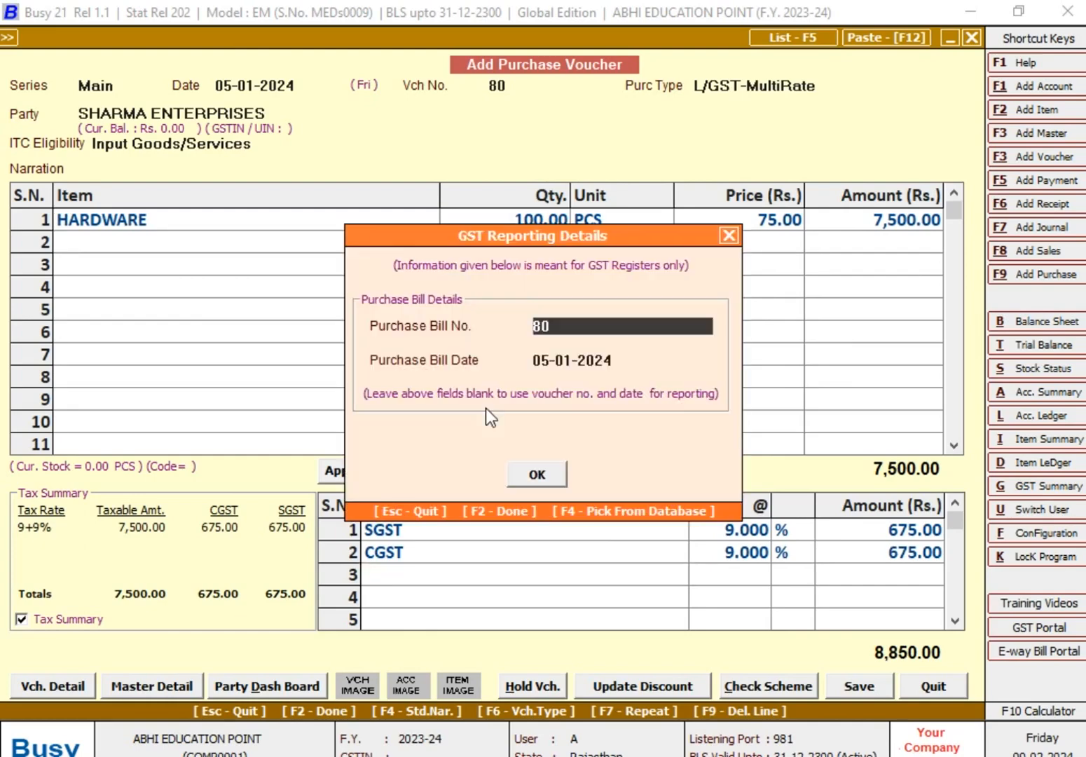
pyautogui.press('Return')
pyautogui.press('Return')
pyautogui.press('Return')
pyautogui.press('Return')
pyautogui.press('Return')
pyautogui.press('Return')
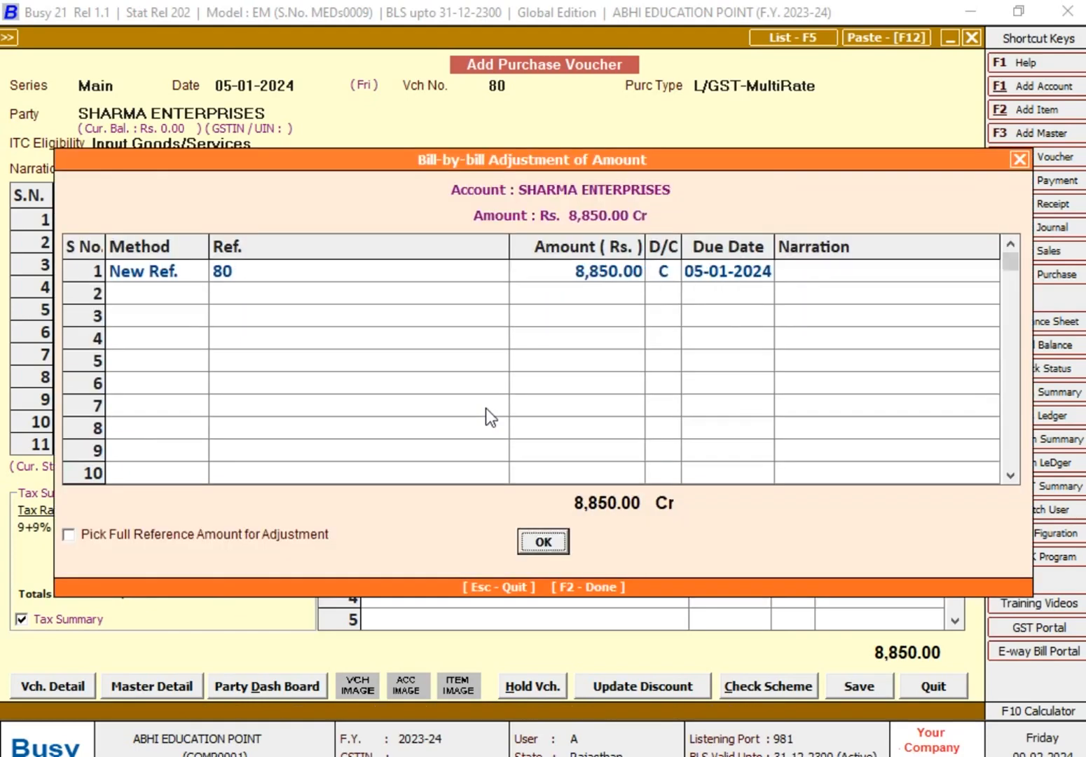
pyautogui.press('Return')
pyautogui.press('Return')
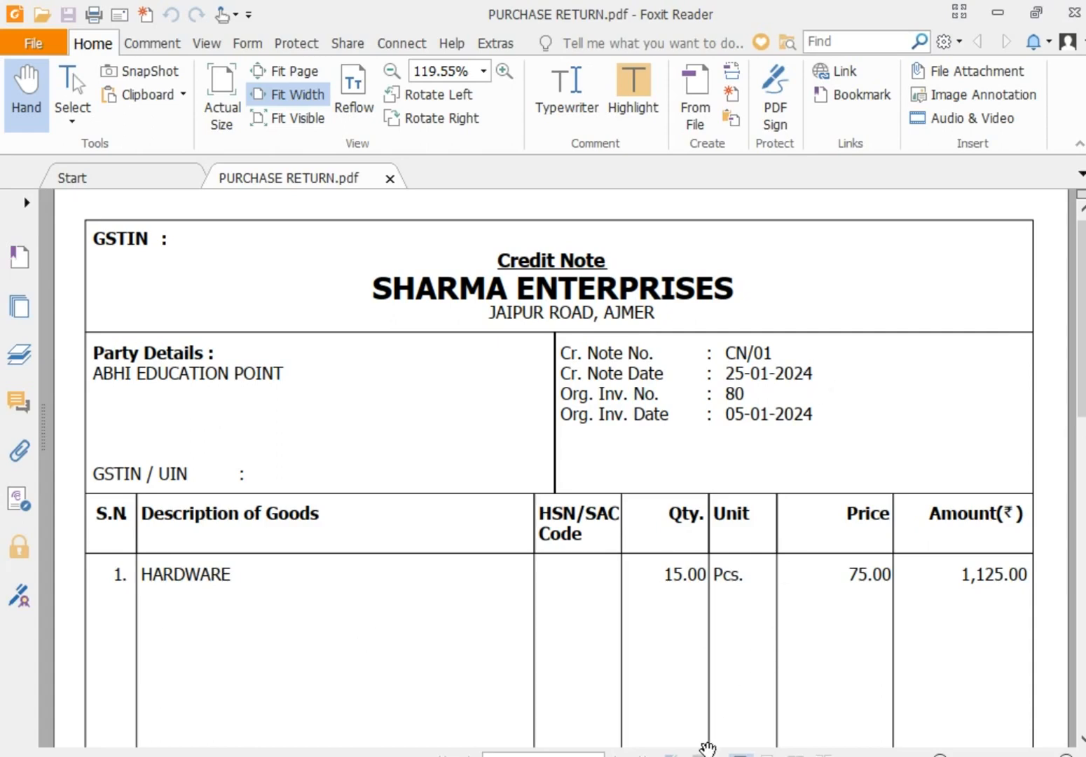
# Return to Busy, close the blank purchase voucher, and start a Purchase Return (Dr. Note) voucher in the Main series.
pyautogui.hotkey('alt', 'Tab')
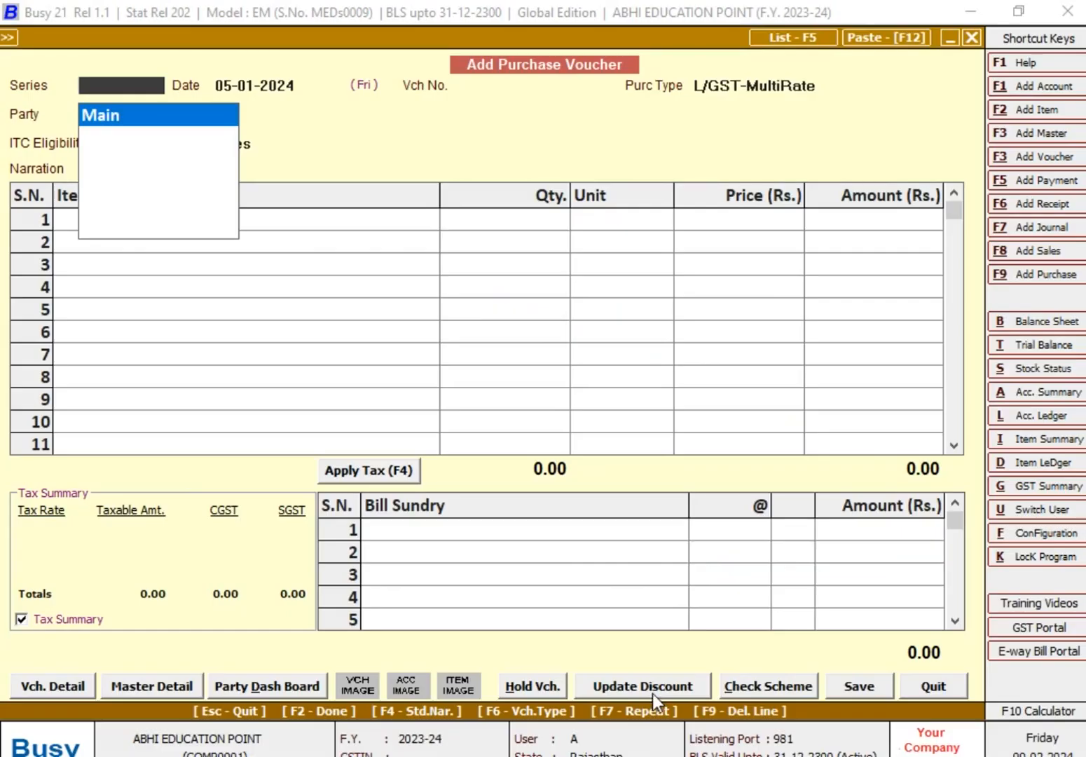
pyautogui.press('Escape')
pyautogui.press('Escape')
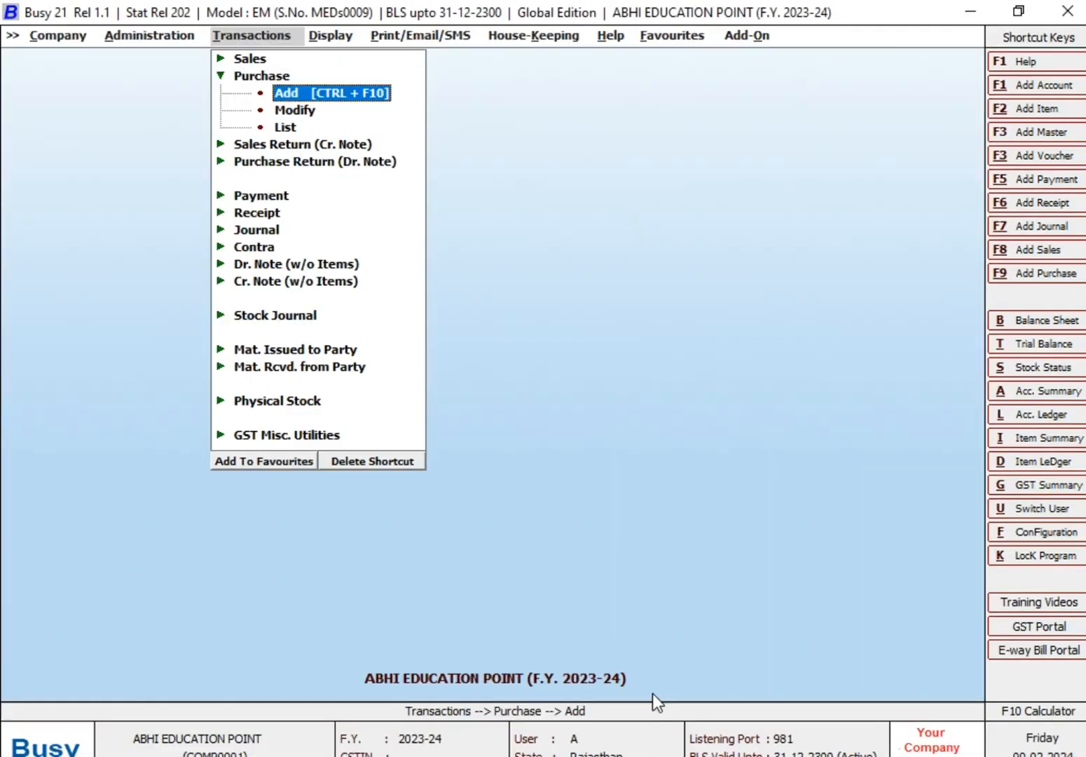
pyautogui.press('Escape')
pyautogui.press('Down')
pyautogui.press('Down')
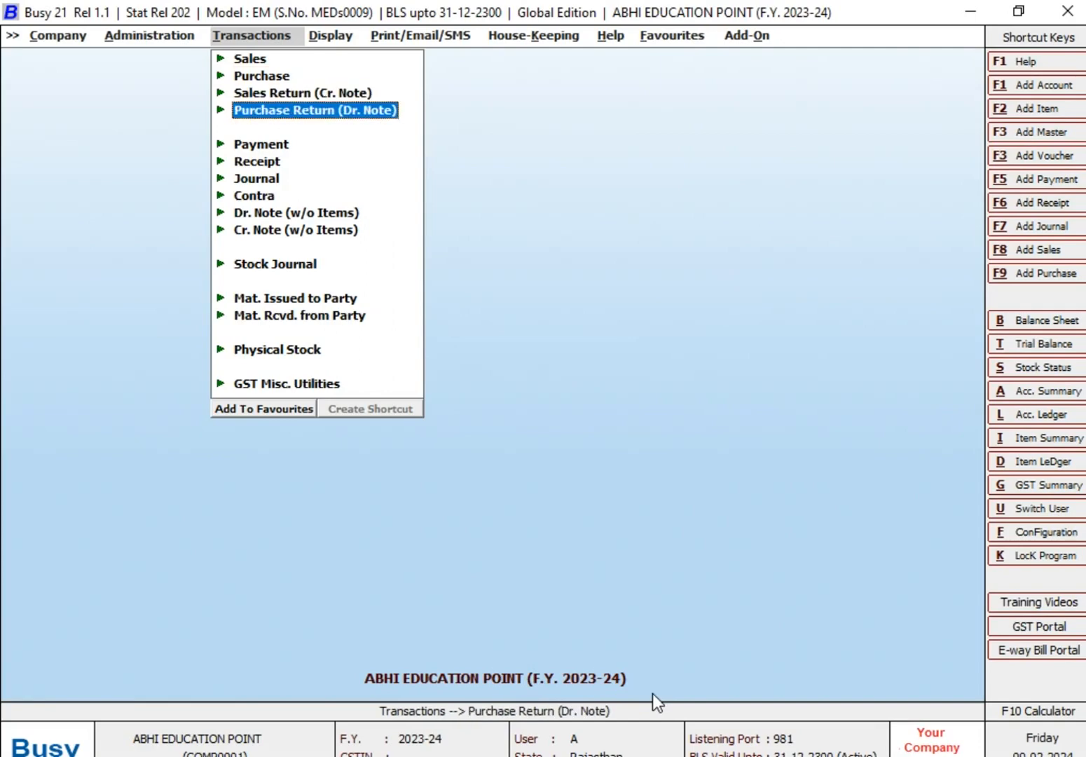
pyautogui.press('Return')
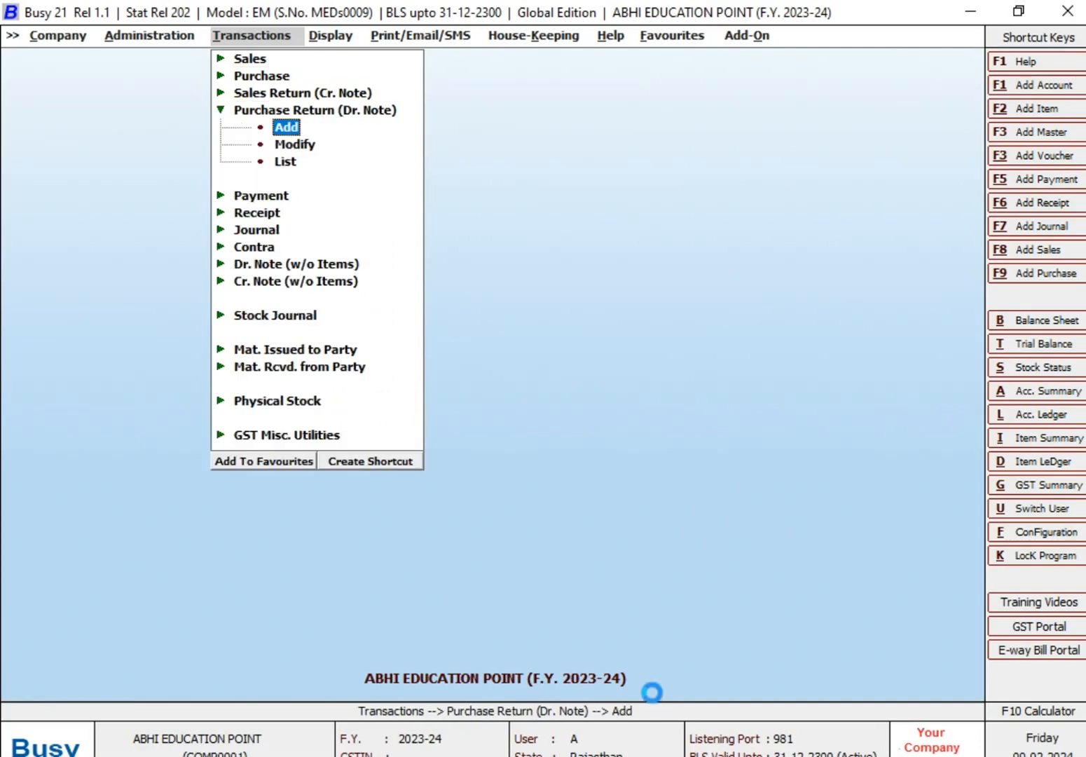
pyautogui.press('Return')
pyautogui.press('Return')
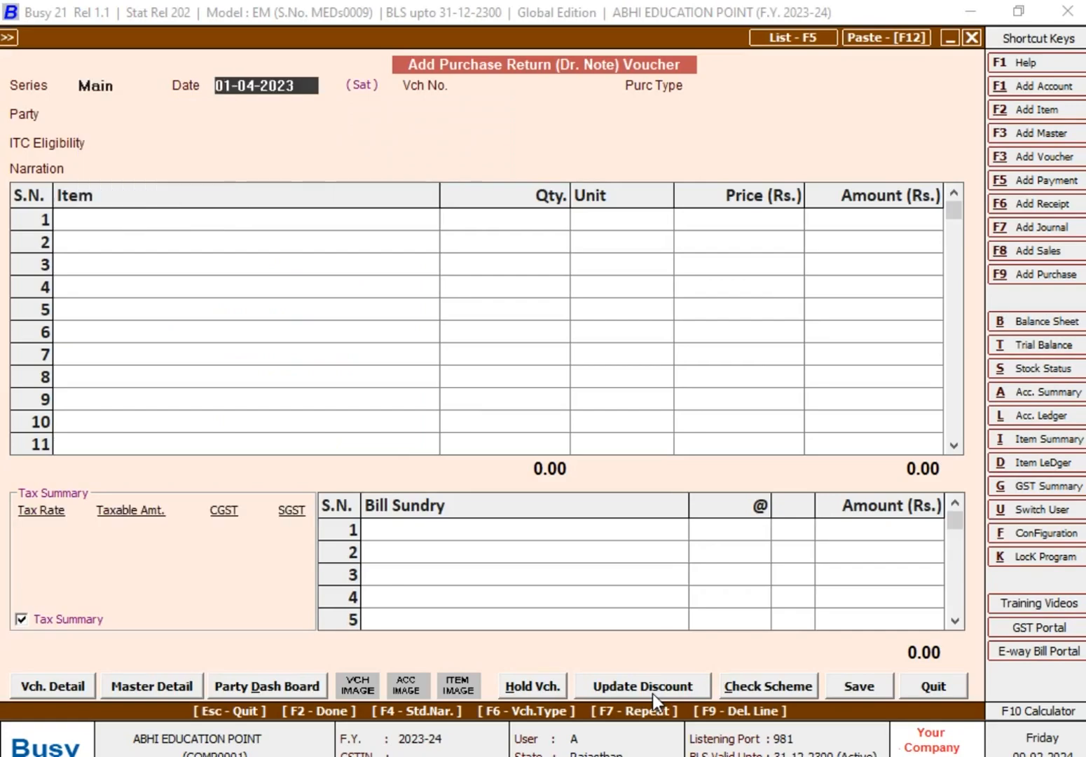
# Check the credit note in Foxit Reader, and in Busy date the purchase return 25-01-2024 and number it CN/01.
pyautogui.hotkey('alt', 'Tab')
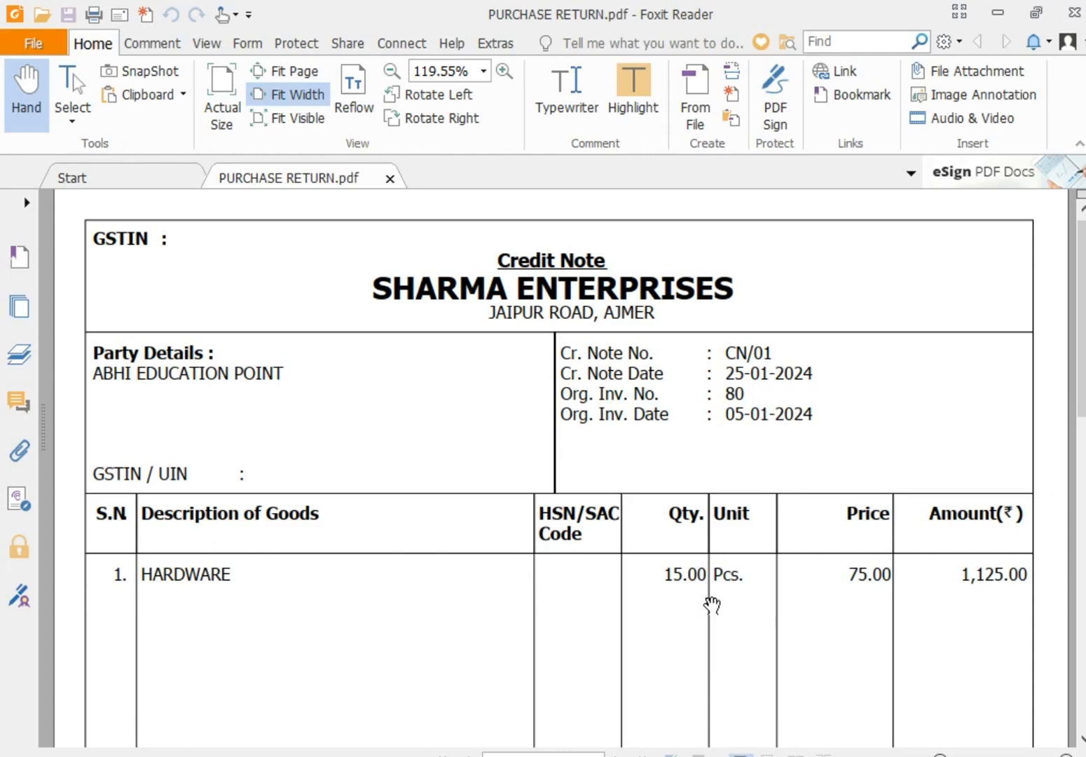
pyautogui.hotkey('alt', 'Tab')
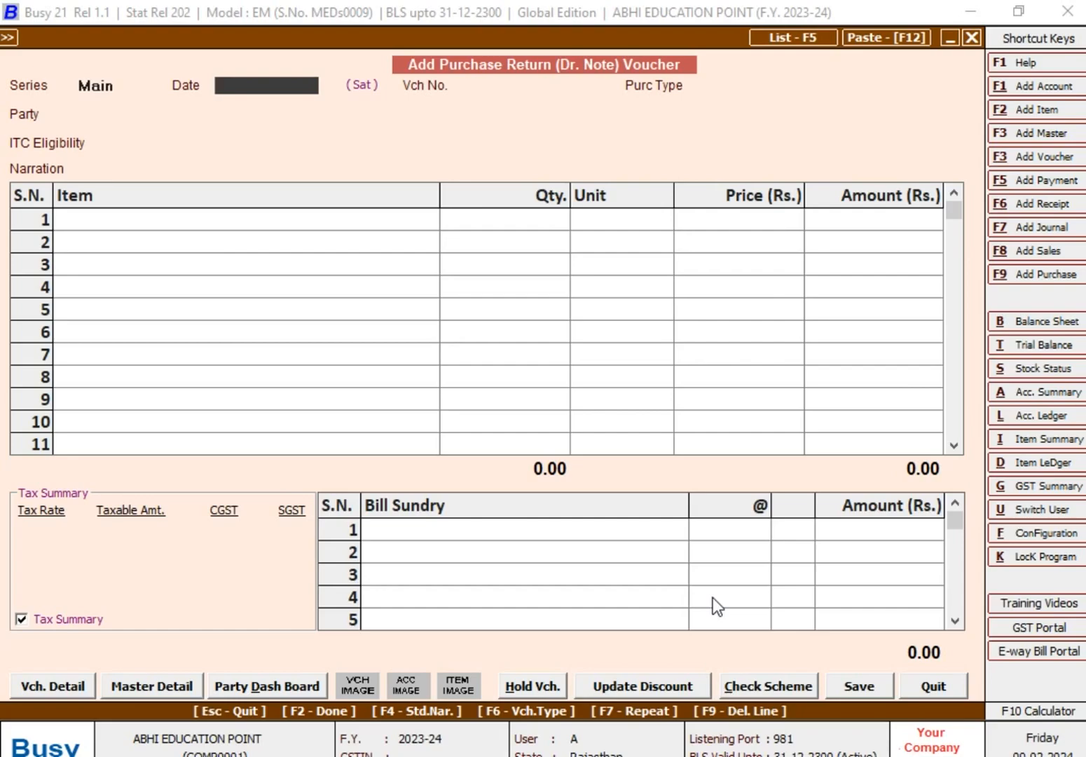
pyautogui.hotkey('alt', 'Tab')
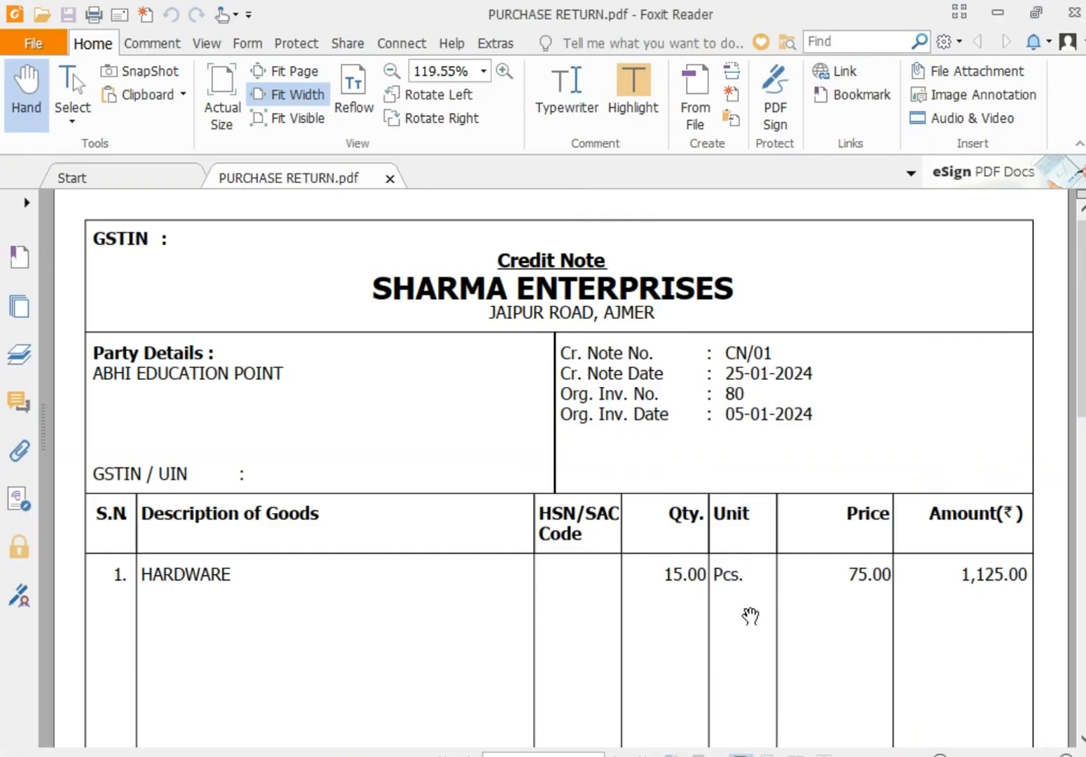
pyautogui.hotkey('alt', 'Tab')
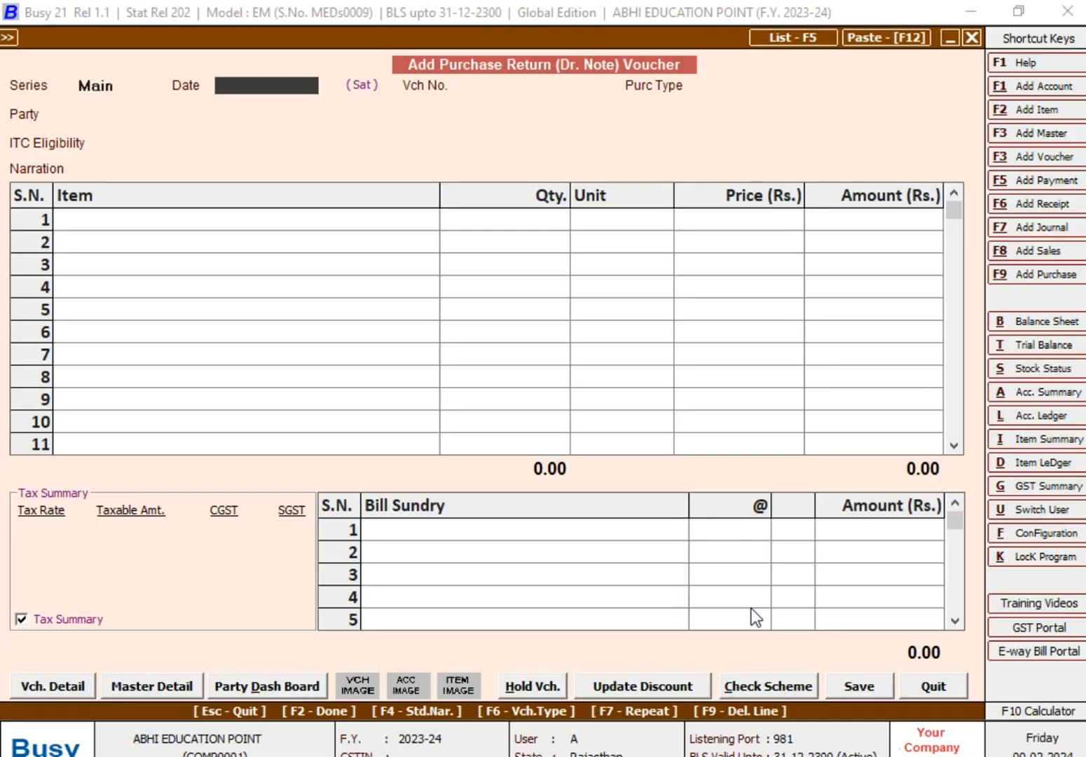
pyautogui.write('25-1')
pyautogui.press('Return')
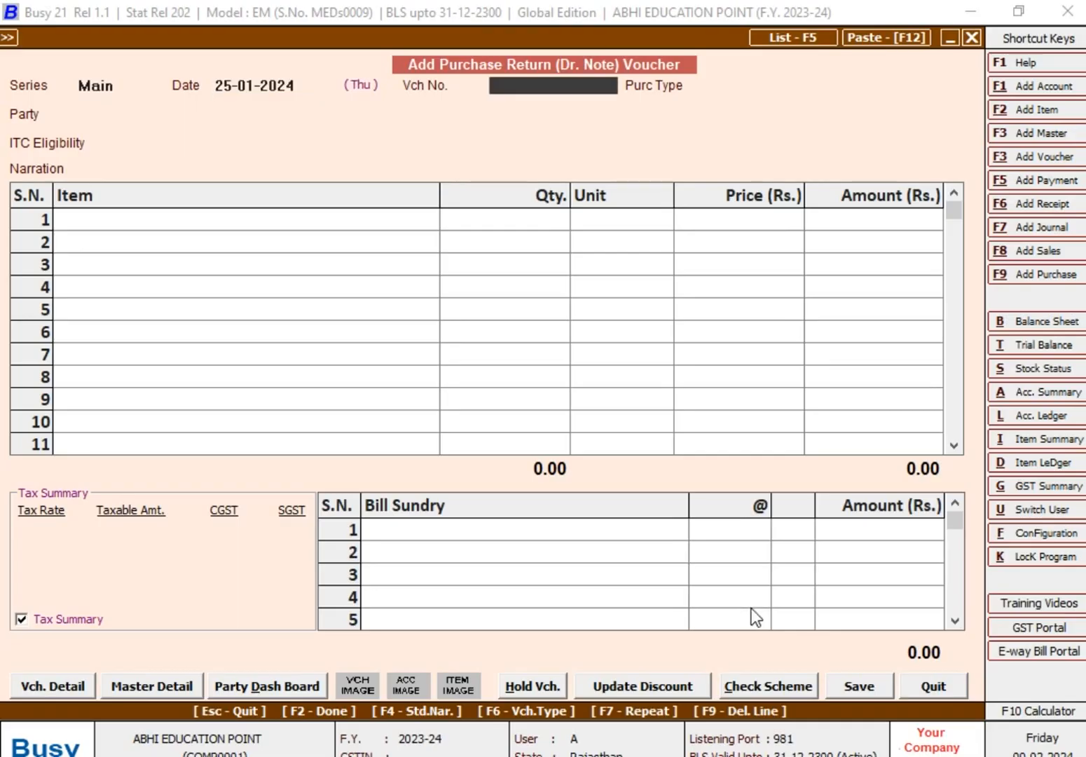
pyautogui.write('CN/01')
pyautogui.press('Return')
# Set the purchase return's purchase type to L/GST-MultiRate.
pyautogui.write('L')
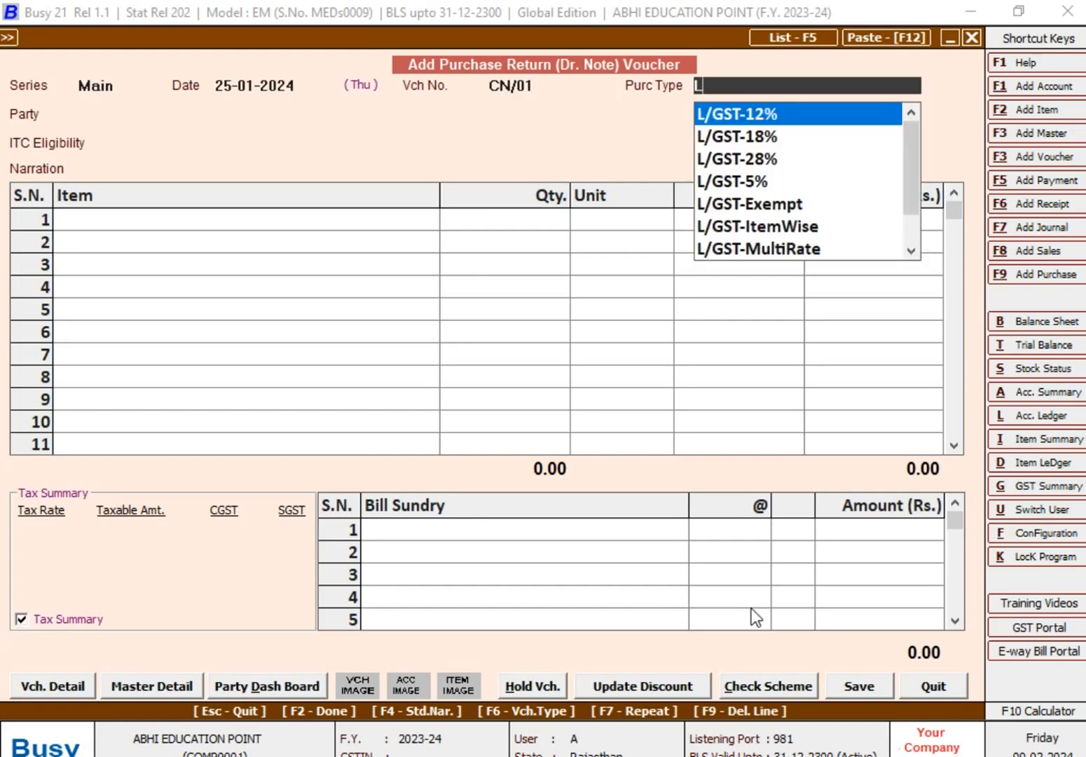
pyautogui.press('Down')
pyautogui.press('Down')
pyautogui.press('Down')
pyautogui.press('Down')
pyautogui.press('Down')
pyautogui.press('Down')
pyautogui.press('Return')
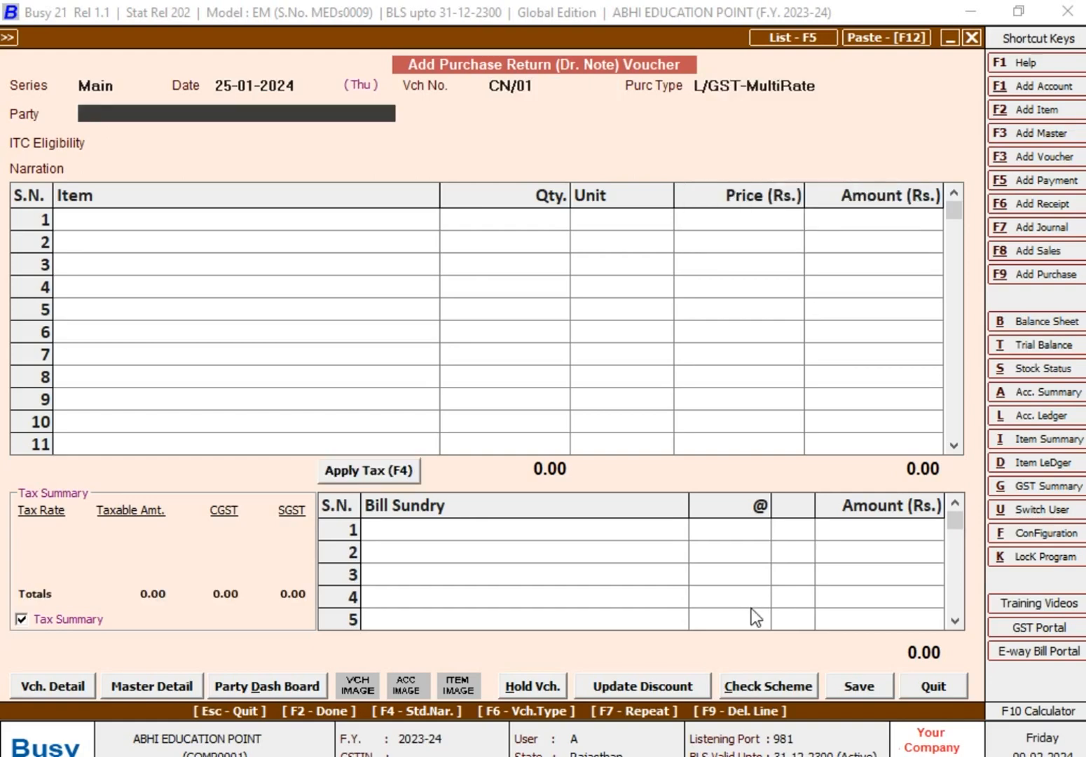
# Select SHARMA ENTERPRISES as the purchase return's party and continue with a tax invoice for the unregistered party.
pyautogui.write('SH')
pyautogui.press('Return')
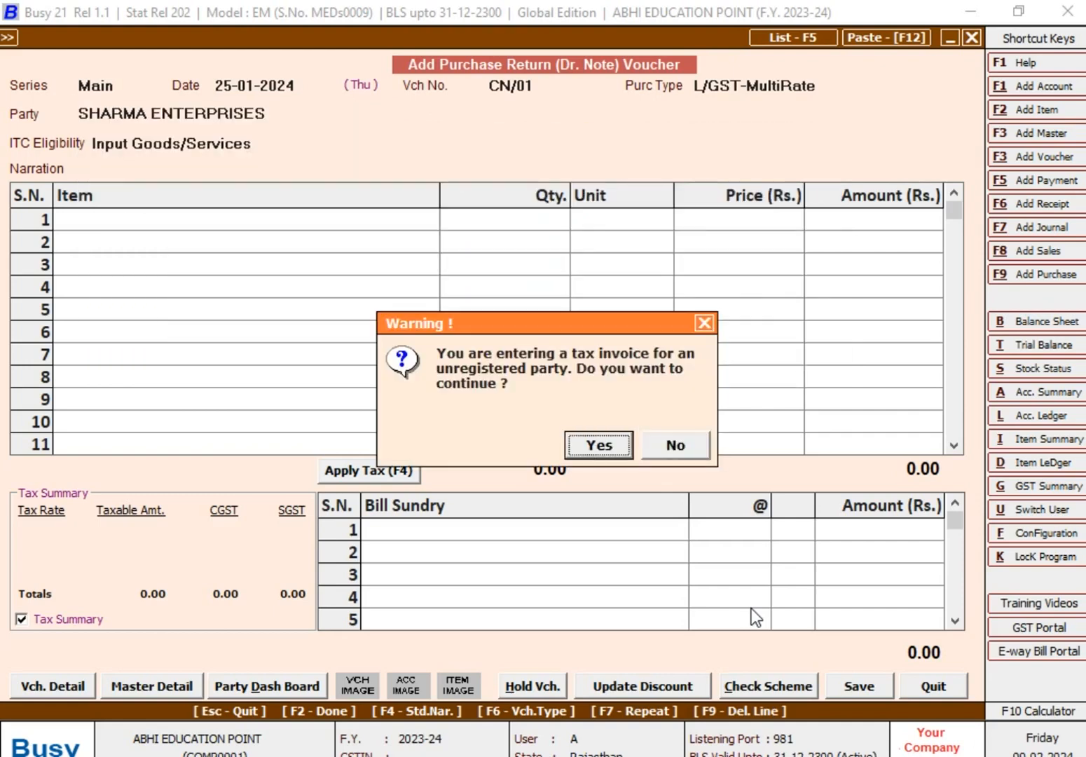
pyautogui.press('Return')
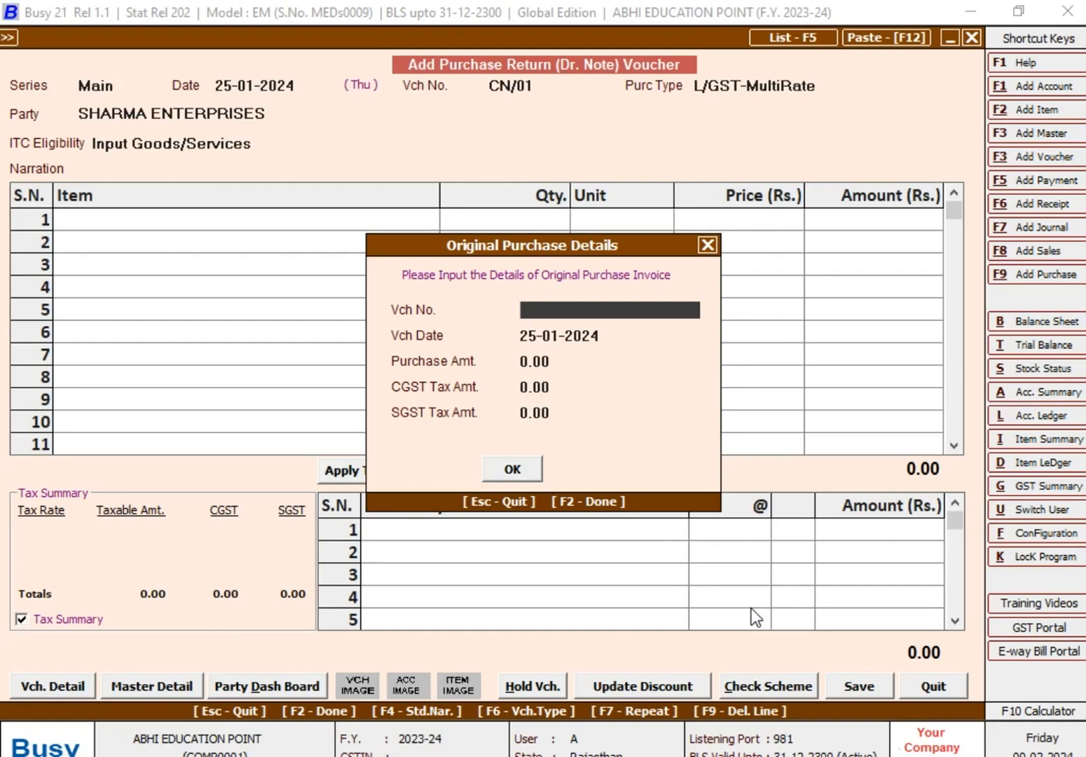
# Enter original purchase voucher 80 dated 05-01-2024, accept its purchase and tax amounts, and leave the narration blank.
pyautogui.write('80')
pyautogui.press('Return')
pyautogui.write('0')
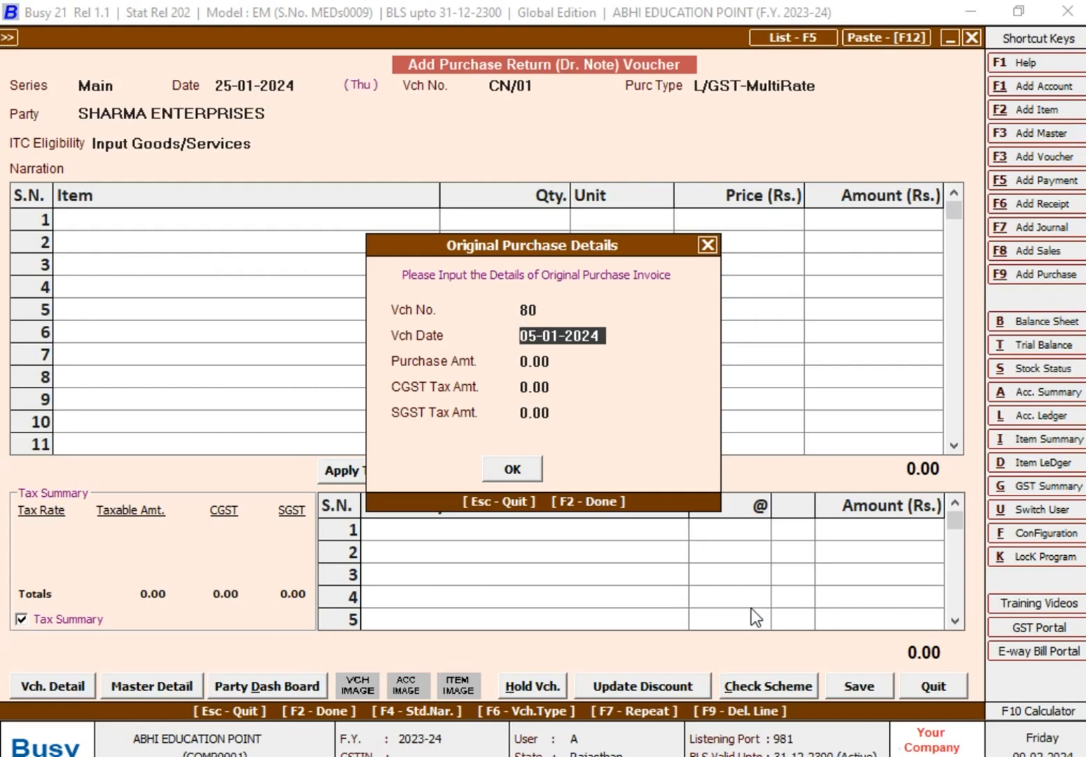
pyautogui.press('Return')
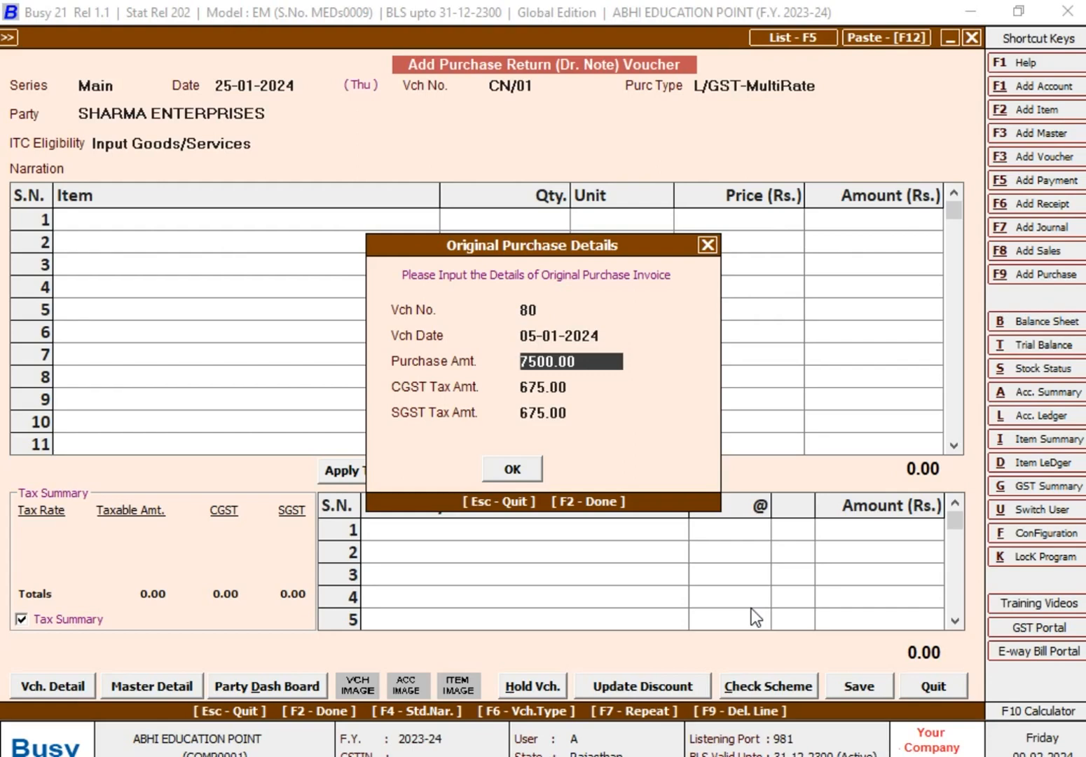
pyautogui.press('Return')
pyautogui.press('Return')
pyautogui.press('Return')
pyautogui.press('Return')
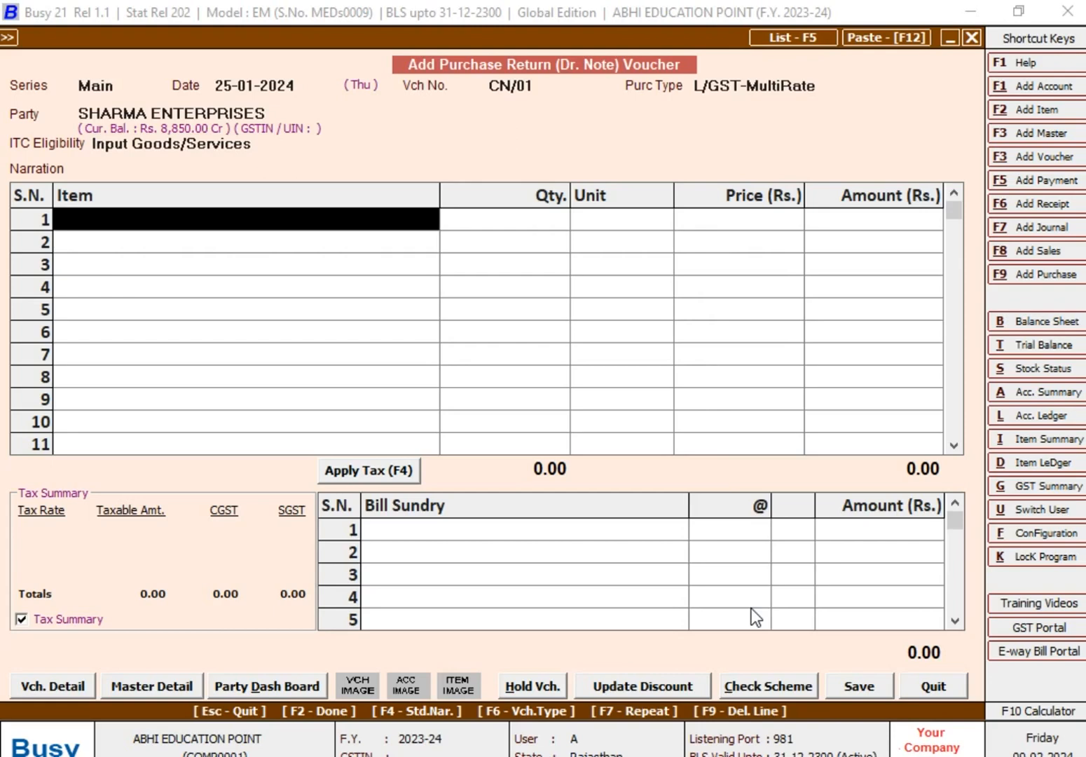
# Enter HARDWARE on the purchase return's first item line, with 15 PCS at a price of 75.
pyautogui.press('Return')
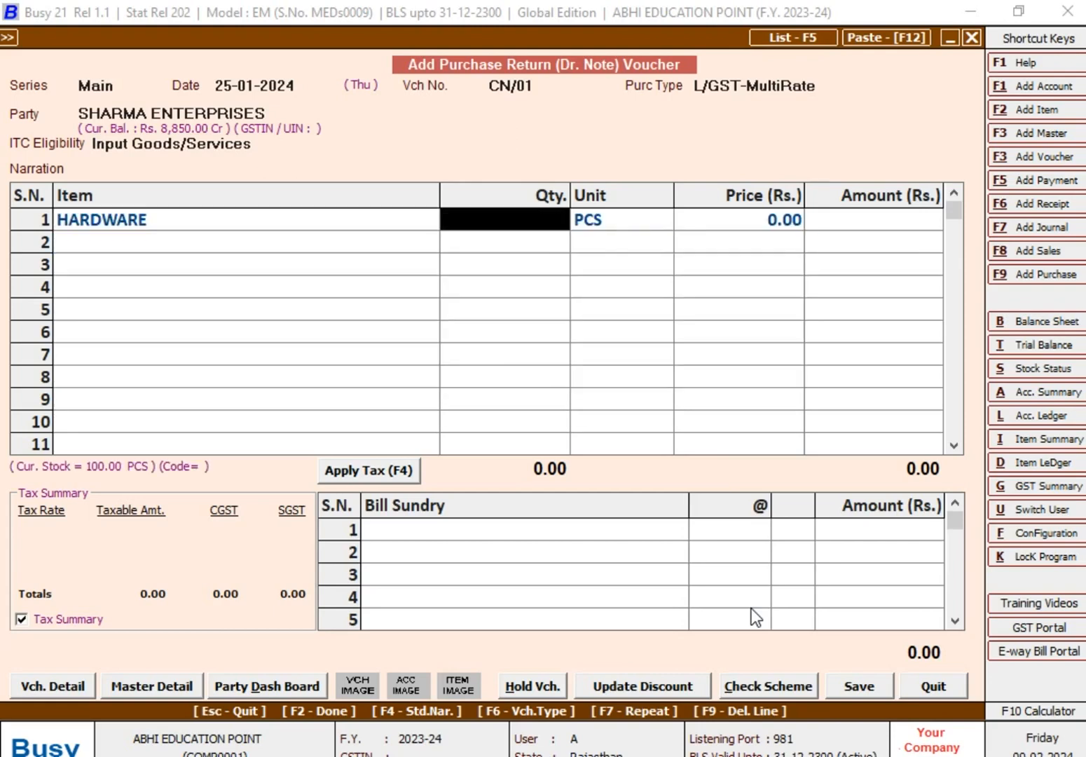
pyautogui.write('15')
pyautogui.press('Return')
pyautogui.press('Return')
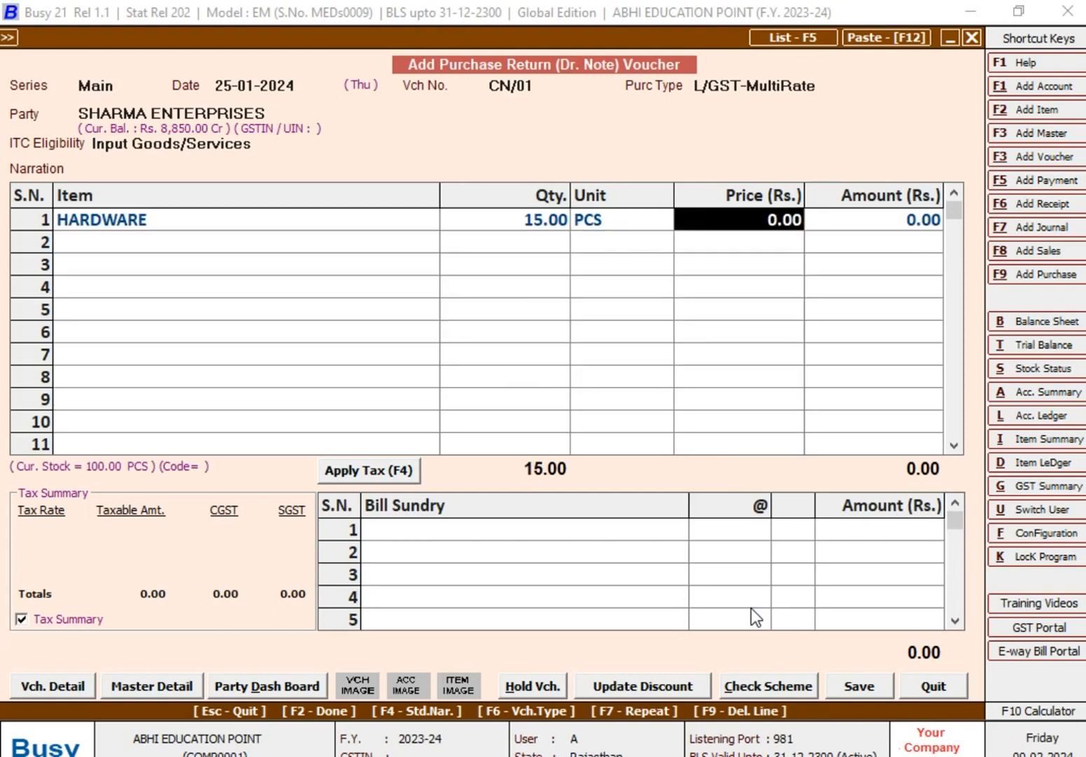
pyautogui.write('75')
pyautogui.press('Return')
pyautogui.press('Return')
pyautogui.press('Return')
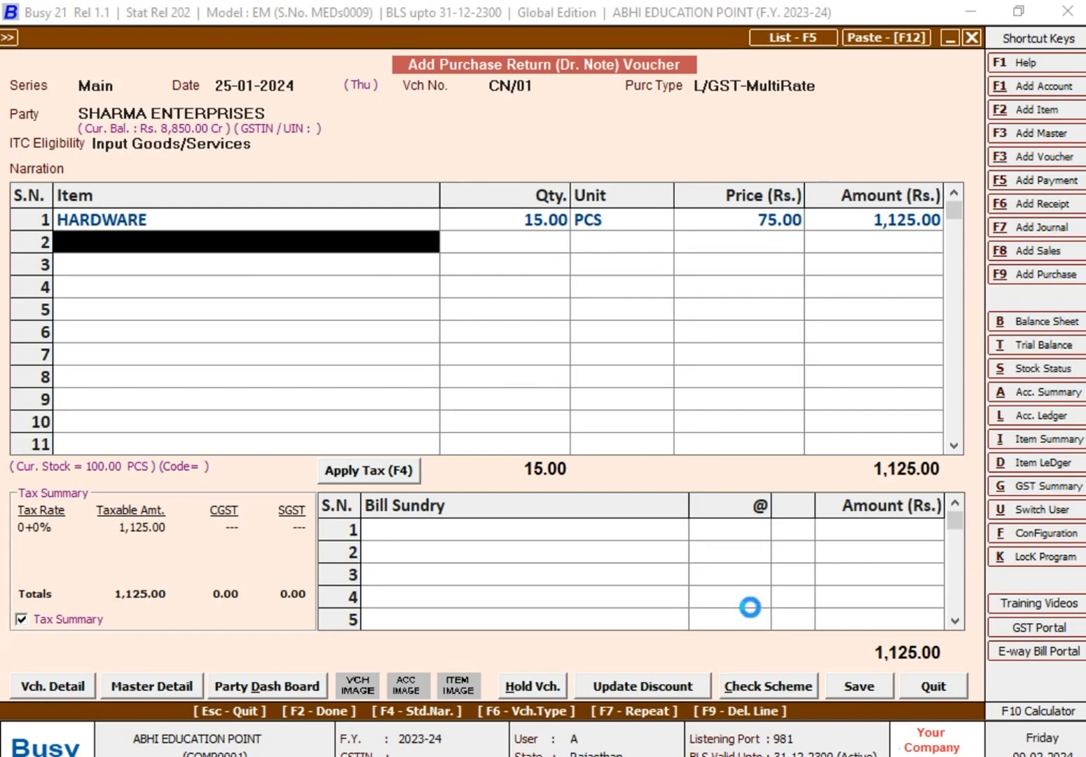
# Add the SGST and CGST bill sundries at 9% each to the purchase return.
pyautogui.write('s')
pyautogui.press('F3')
pyautogui.press('Escape')
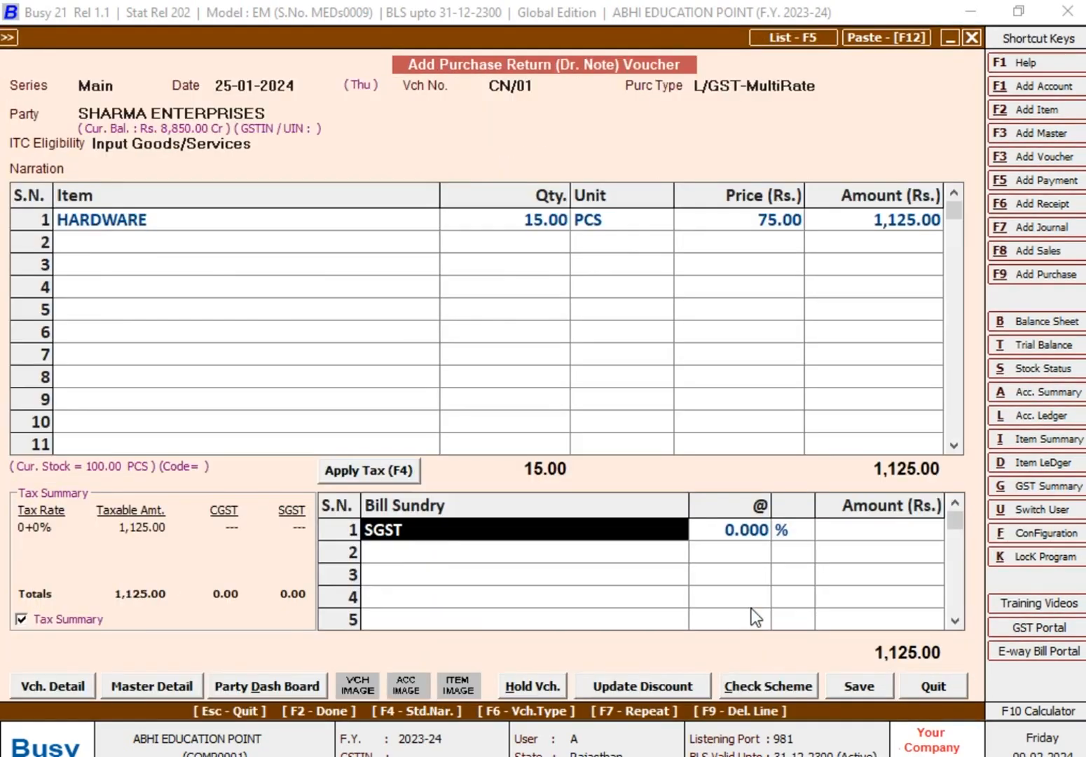
pyautogui.press('Return')
pyautogui.press('Return')
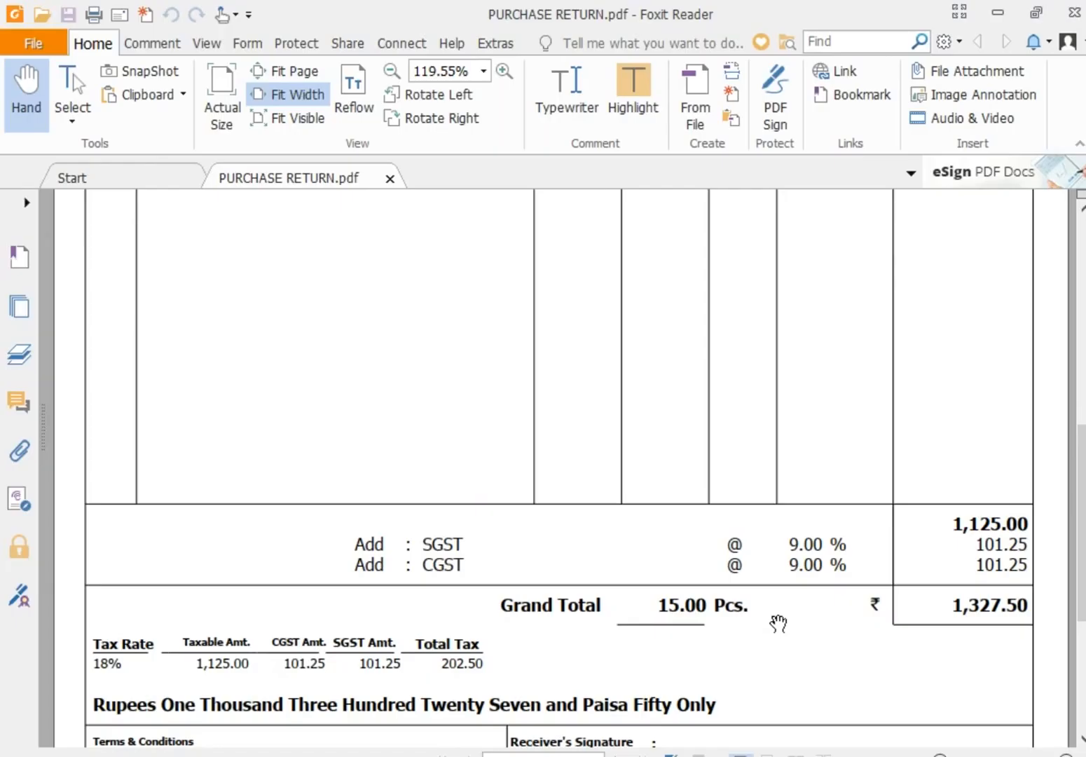
# Check the item line, tax rates and grand total in the supplier's credit note PDF against the voucher, and return to Busy.
pyautogui.scroll(10, 778, 623)
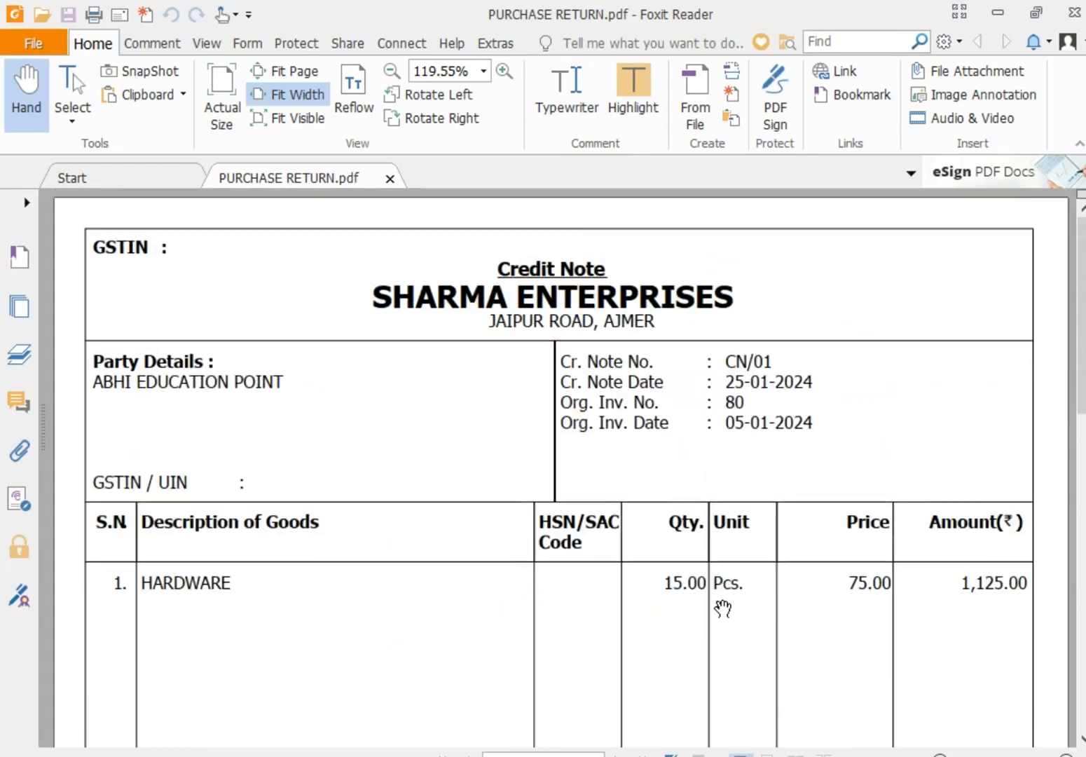
pyautogui.scroll(-10, 817, 572)
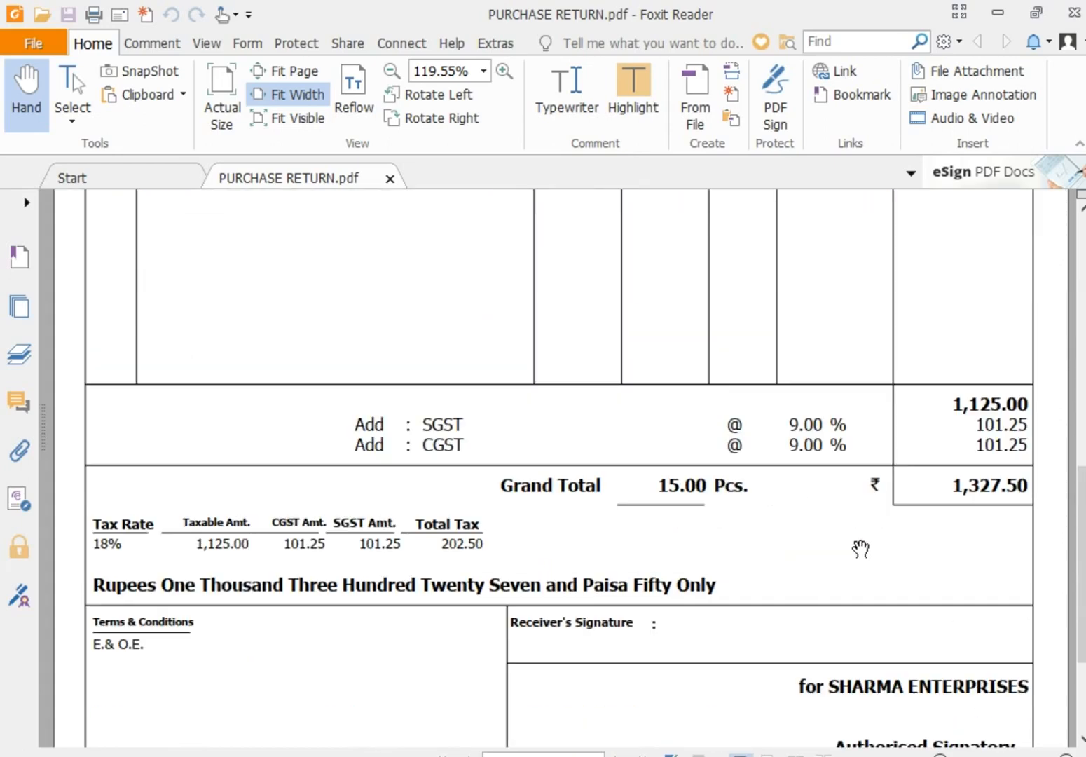
pyautogui.scroll(7, 965, 528)
pyautogui.scroll(-1, 947, 536)
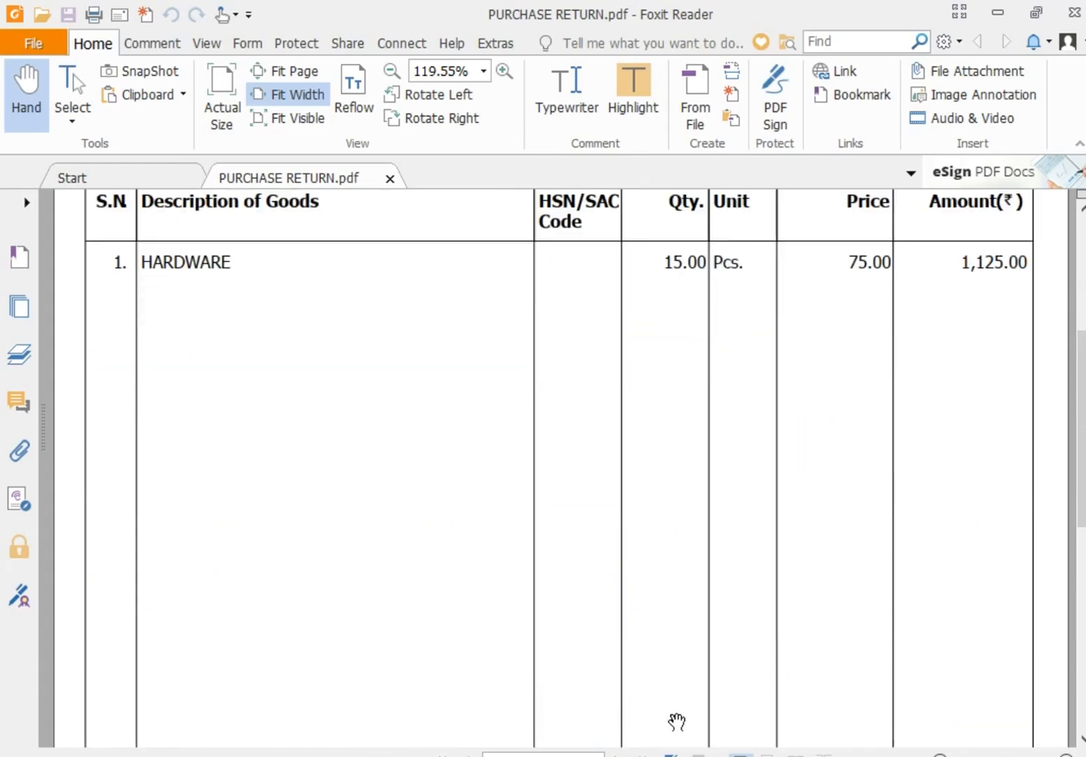
pyautogui.scroll(-5, 677, 725)
pyautogui.scroll(8, 999, 659)
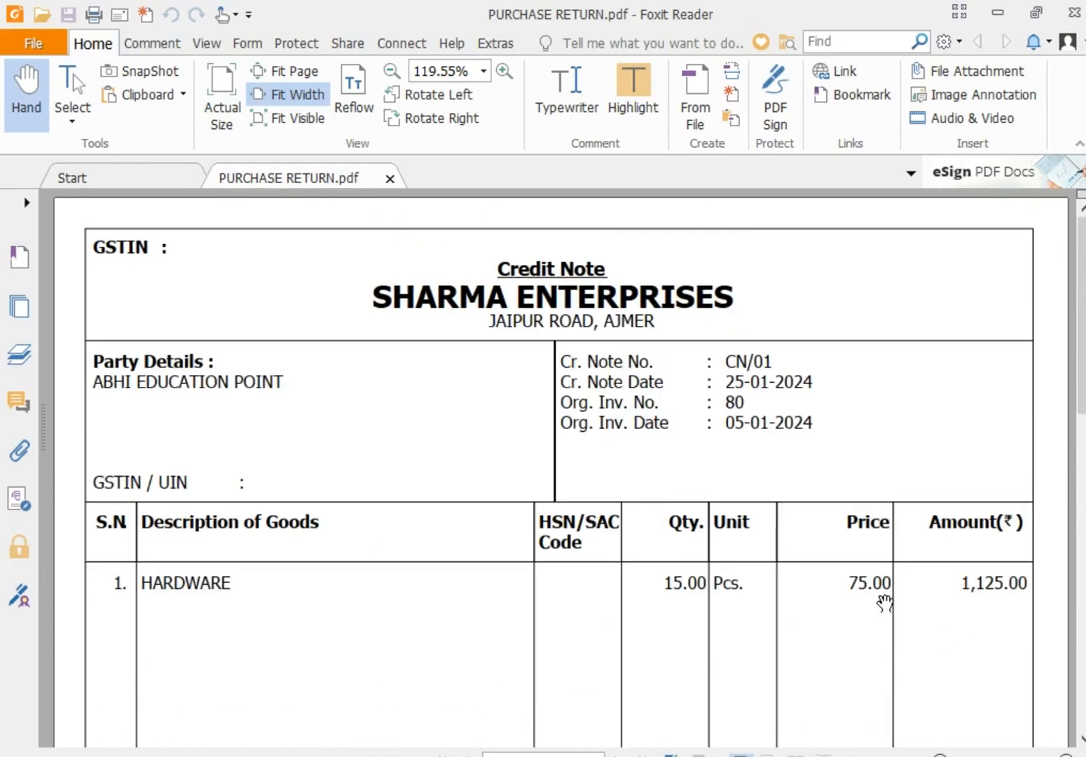
pyautogui.scroll(-10, 885, 604)
pyautogui.hotkey('alt', 'Tab')
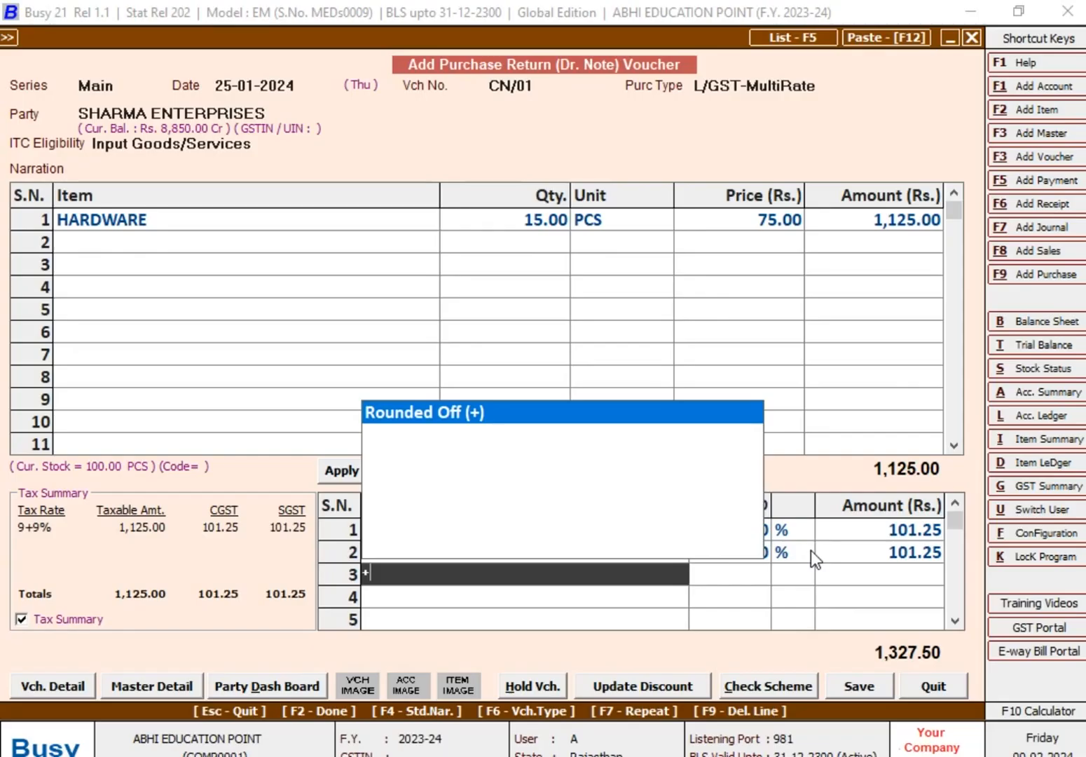
# Finish the bill sundry entry and continue saving the purchase return as a tax invoice for the unregistered party.
pyautogui.press('Return')
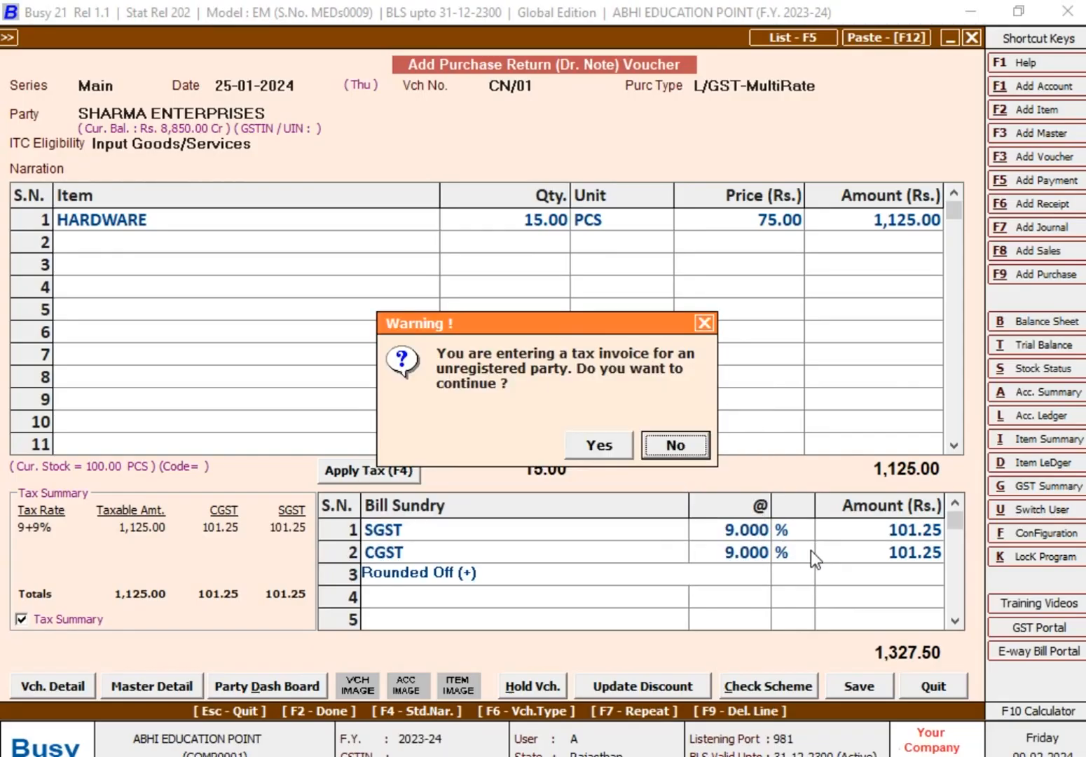
pyautogui.press('y')
pyautogui.press('Return')
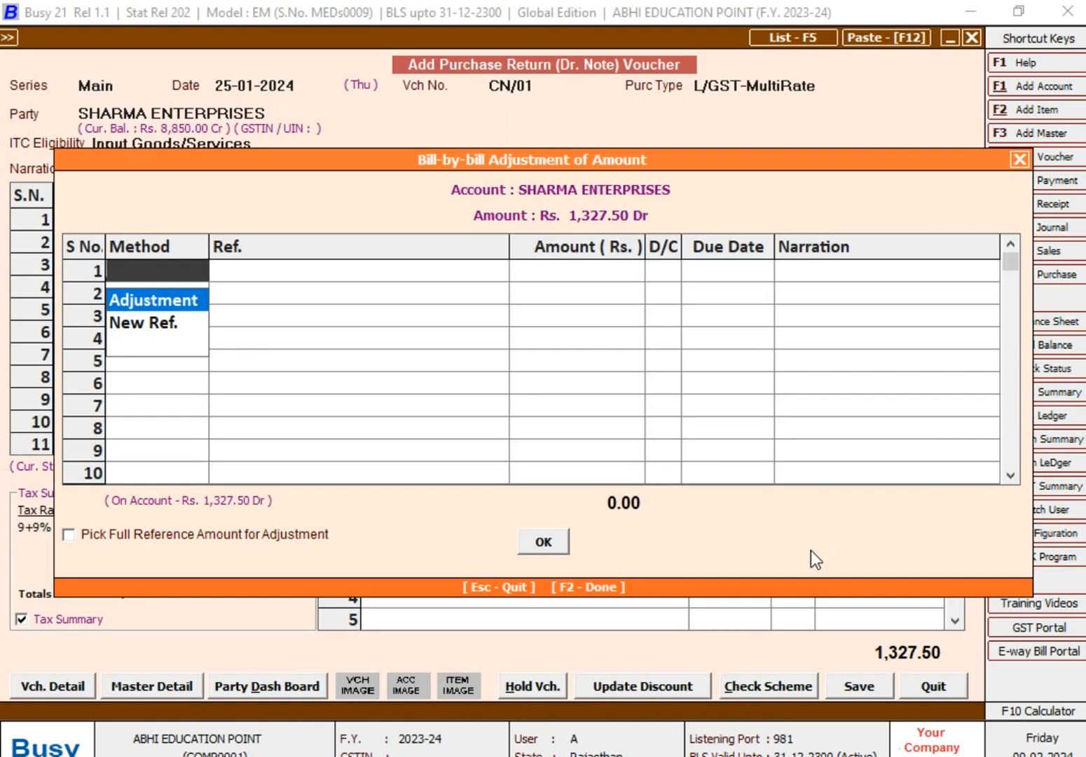
# Adjust the return's 1,327.50 against bill reference 80, save the voucher and leave purchase return entry.
pyautogui.press('Return')
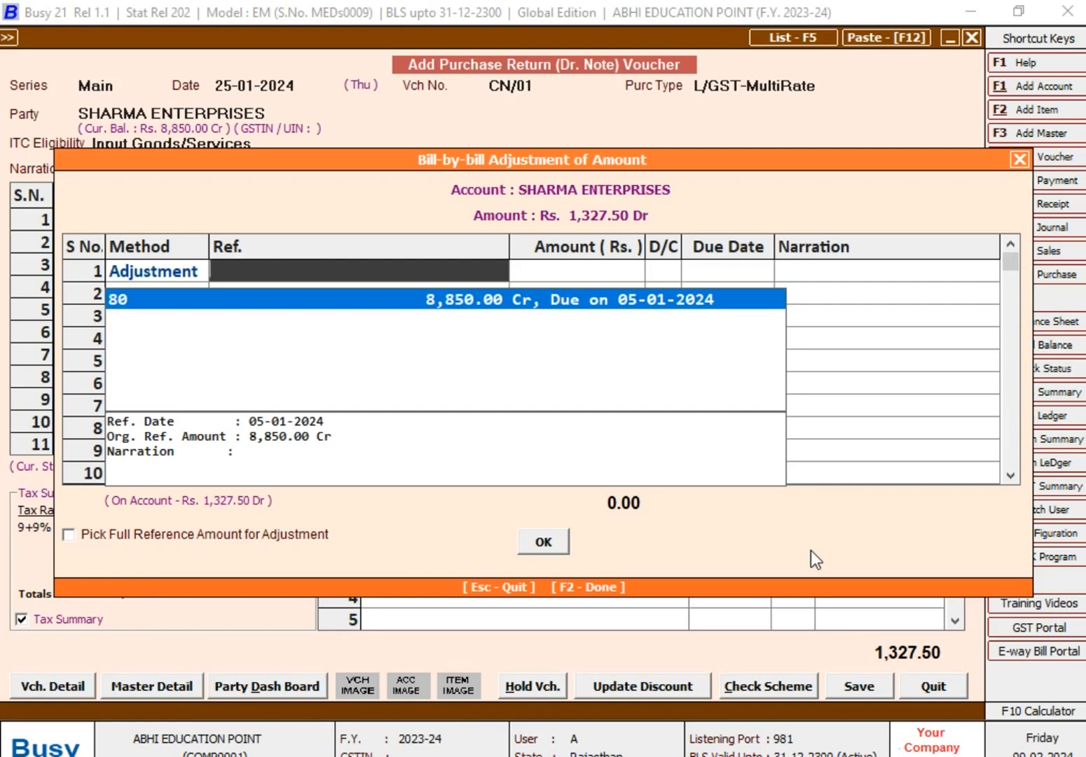
pyautogui.press('Return')
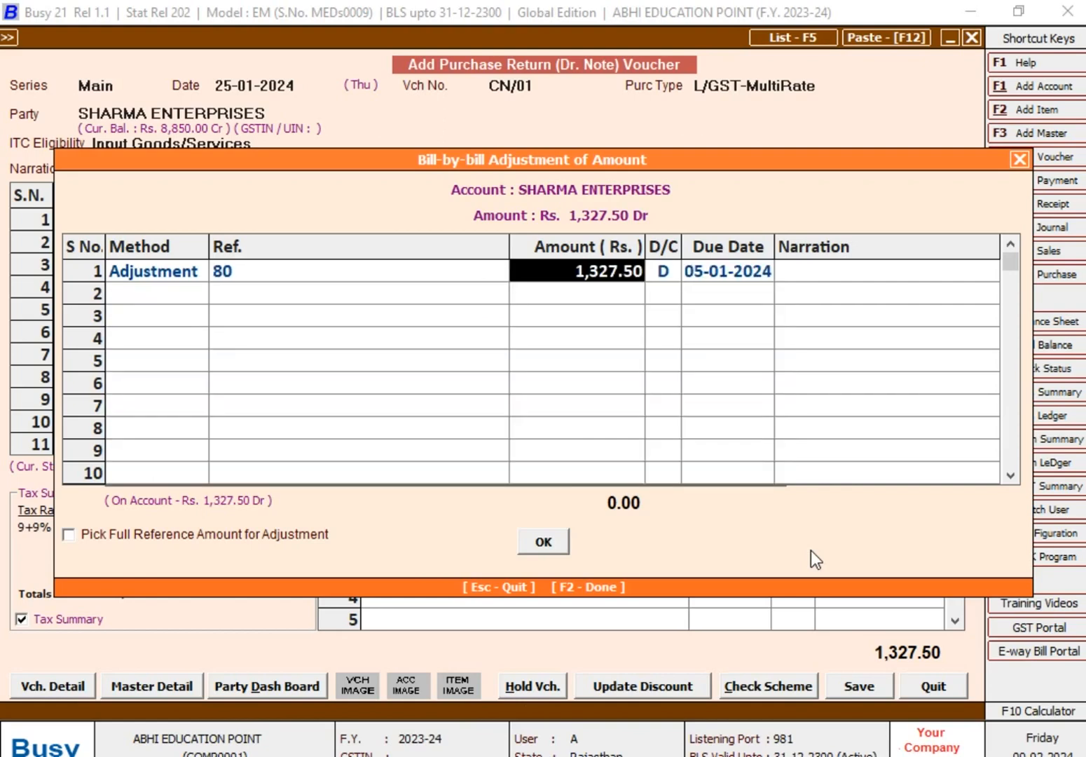
pyautogui.press('Return')
pyautogui.press('Return')
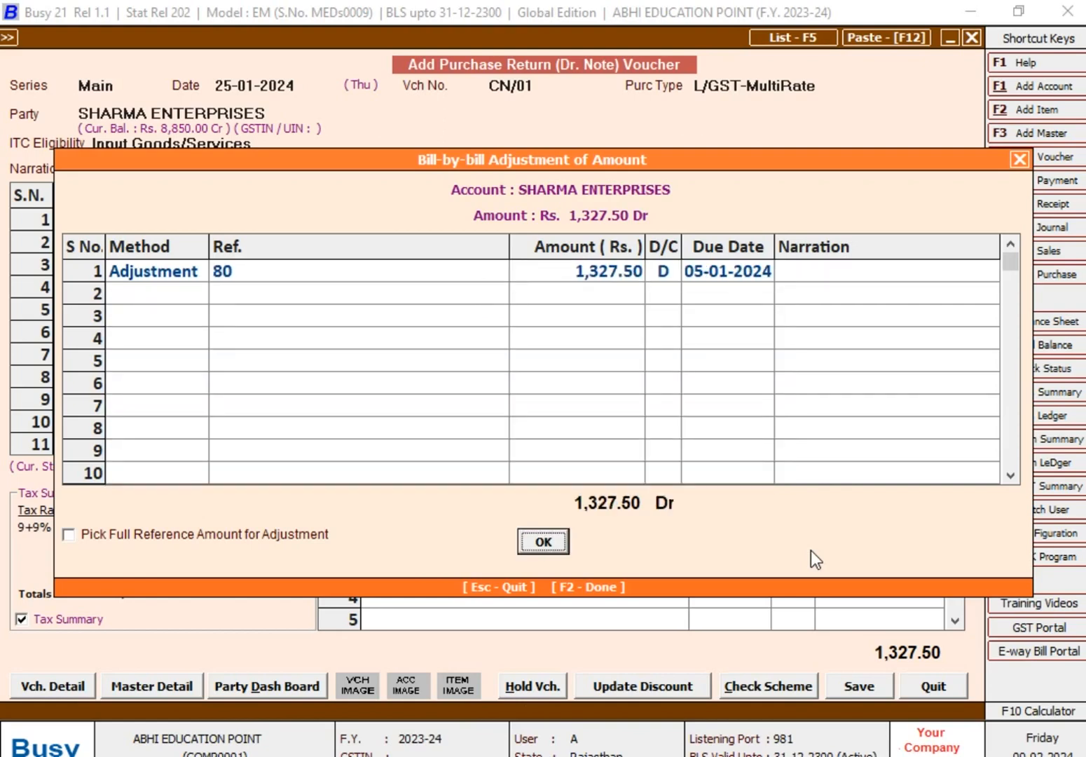
pyautogui.press('Return')
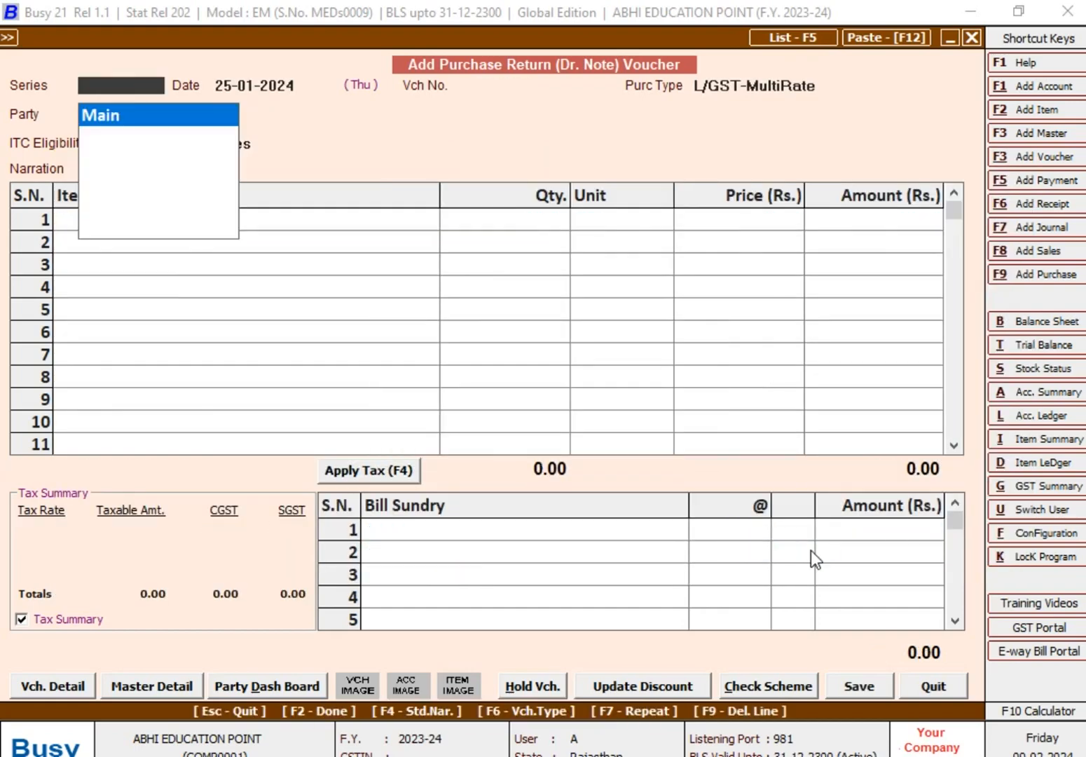
pyautogui.press('Return')
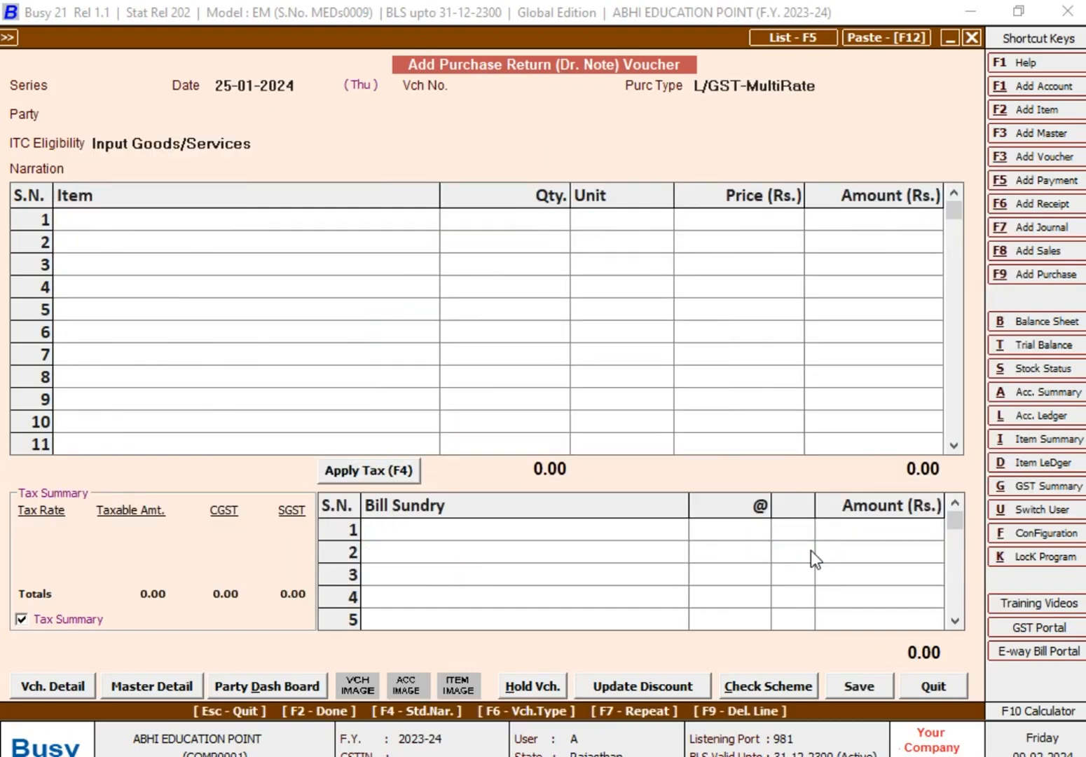
pyautogui.press('Escape')
# Open the Purchase Return Register from the standard account registers.
pyautogui.press('Right')
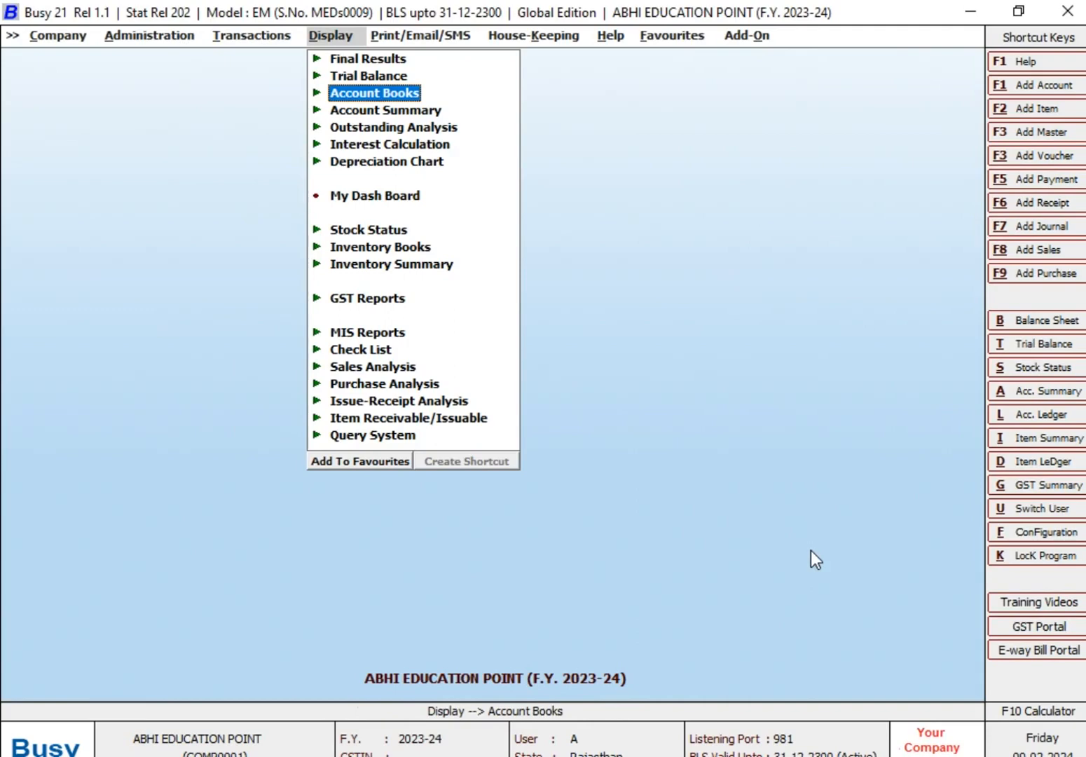
pyautogui.press('Left')
pyautogui.press('Right')
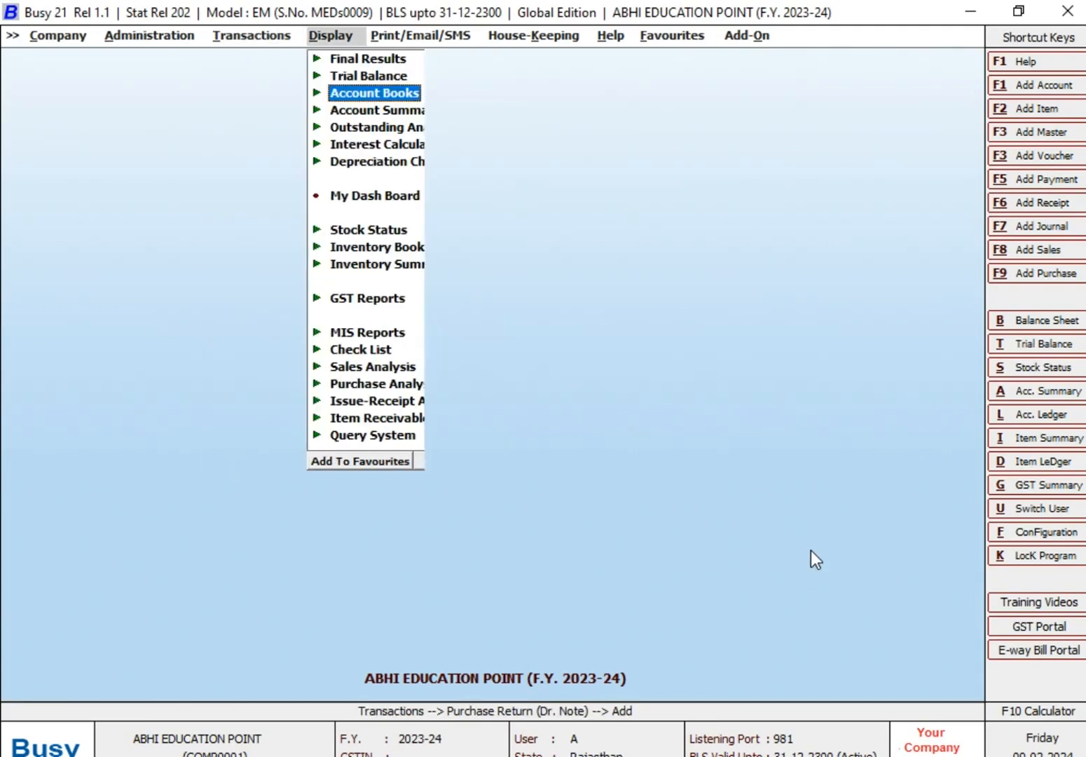
pyautogui.press('Return')
pyautogui.press('Down')
pyautogui.press('Down')
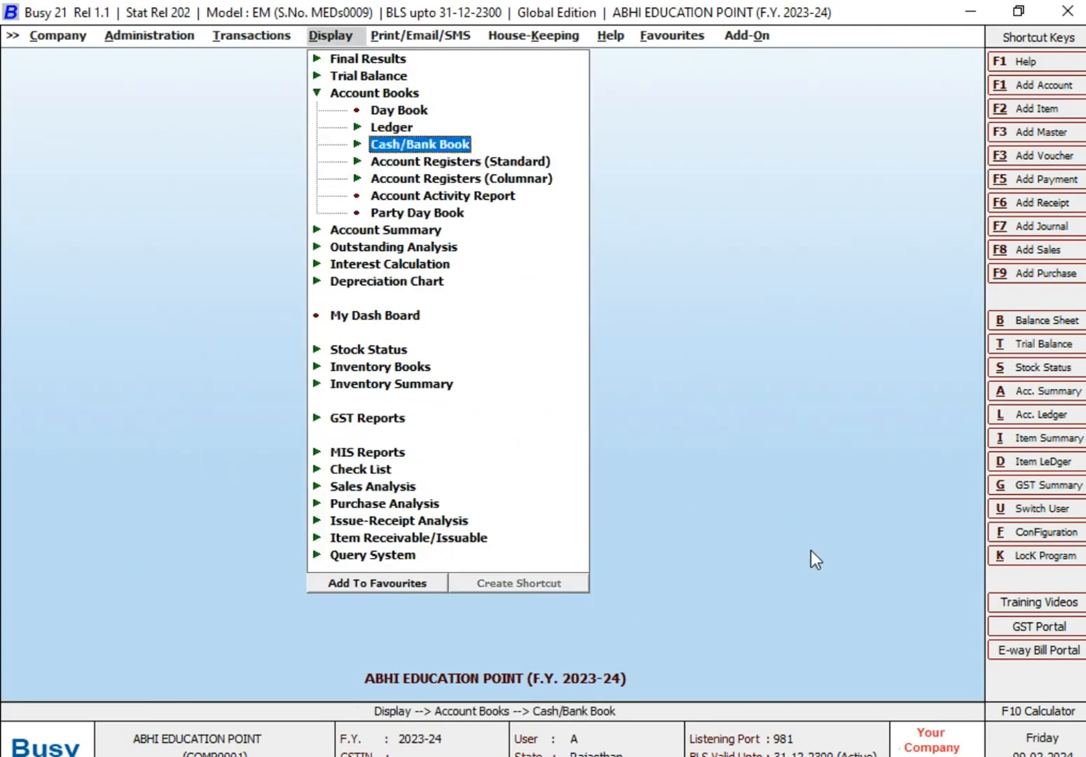
pyautogui.press('Down')
pyautogui.press('Return')
pyautogui.press('Down')
pyautogui.press('Down')
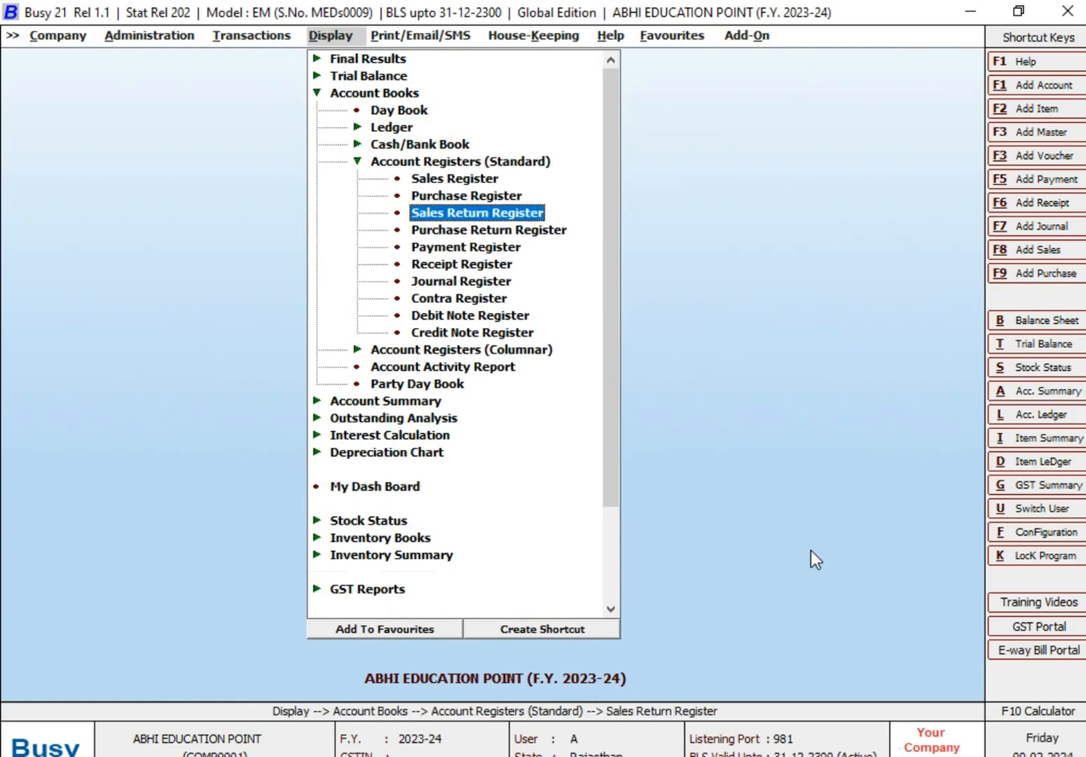
pyautogui.press('Down')
pyautogui.press('Return')
pyautogui.press('Return')
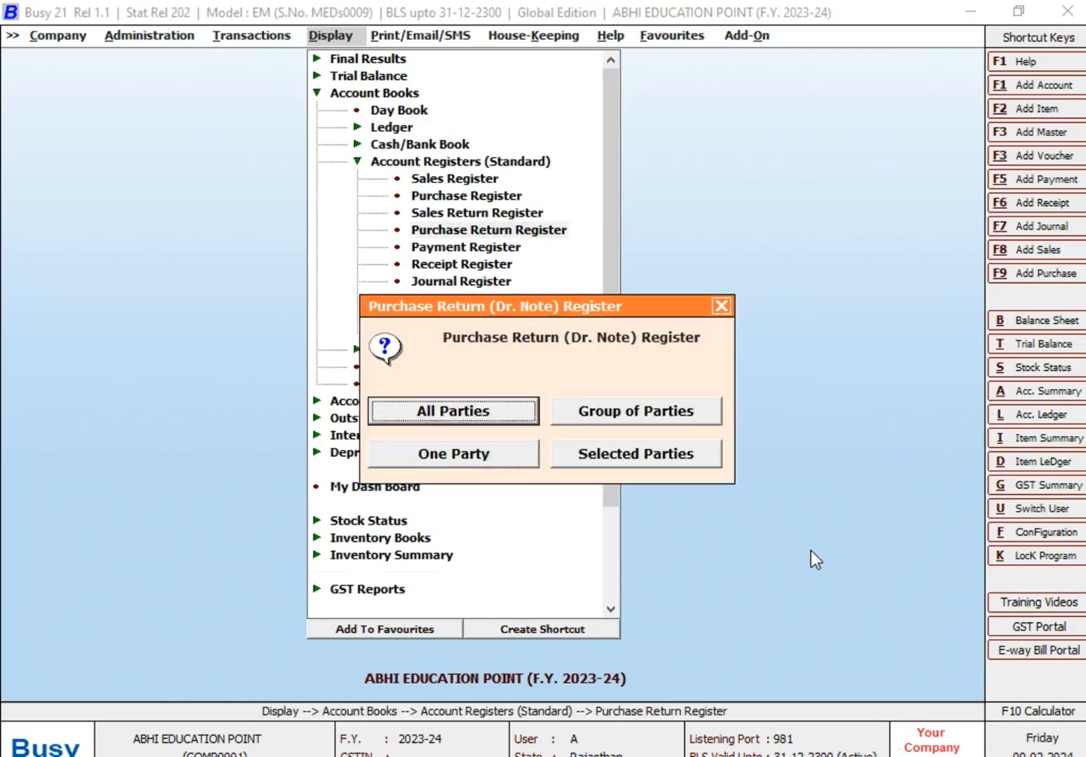
# Show the register for all parties and all voucher series from 1-4-2023 to 25-1-2024.
pyautogui.press('Return')
pyautogui.press('Return')
pyautogui.press('Return')
pyautogui.press('Return')
pyautogui.press('Return')
pyautogui.press('Return')
pyautogui.press('Return')
pyautogui.press('Return')
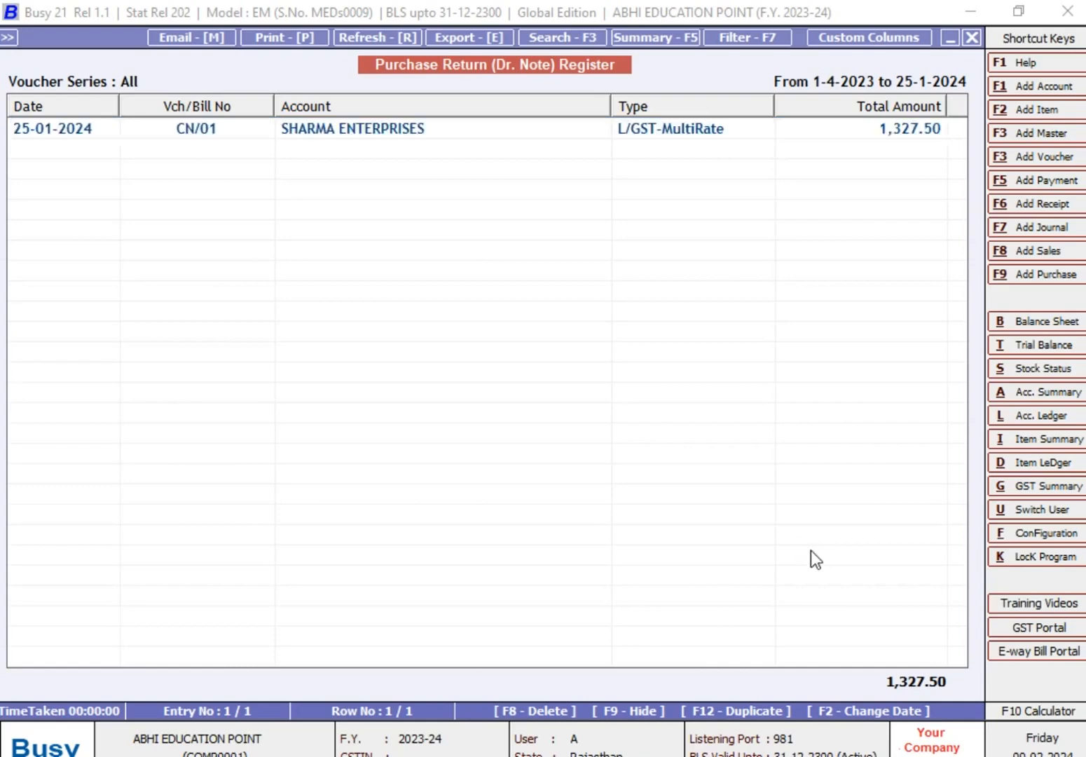
# Open the account ledger of SHARMA ENTERPRISES and examine the purchase return entry CN/01.
pyautogui.press('F2')
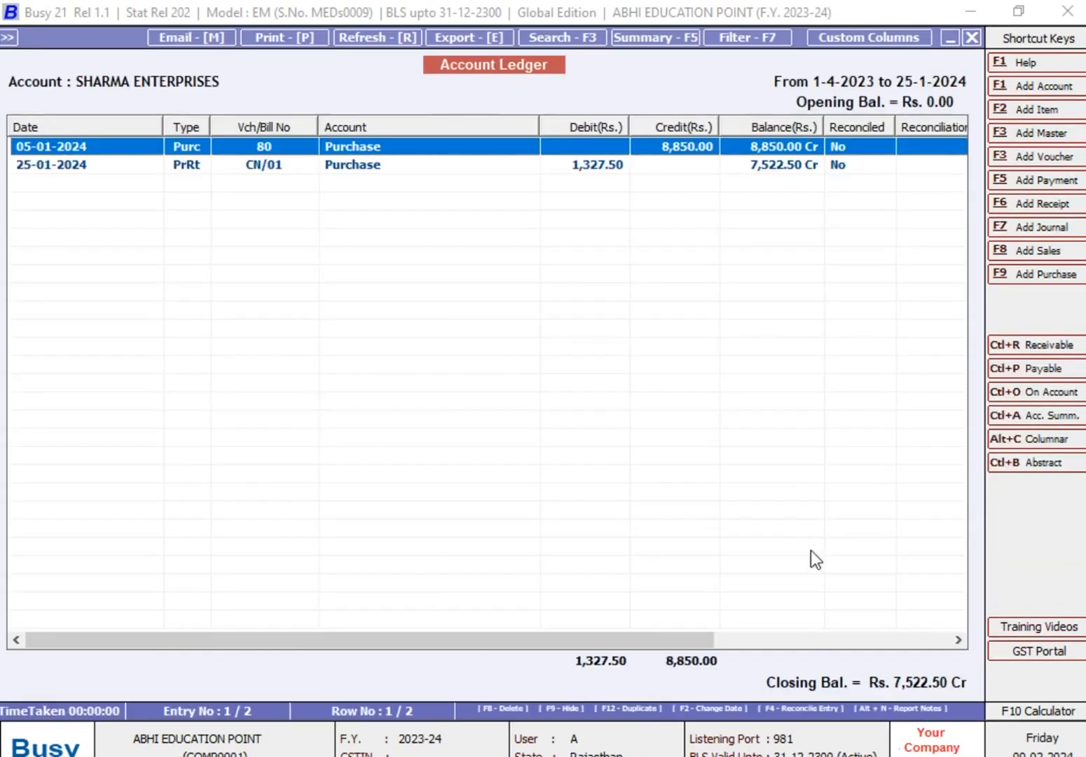
pyautogui.press('Down')
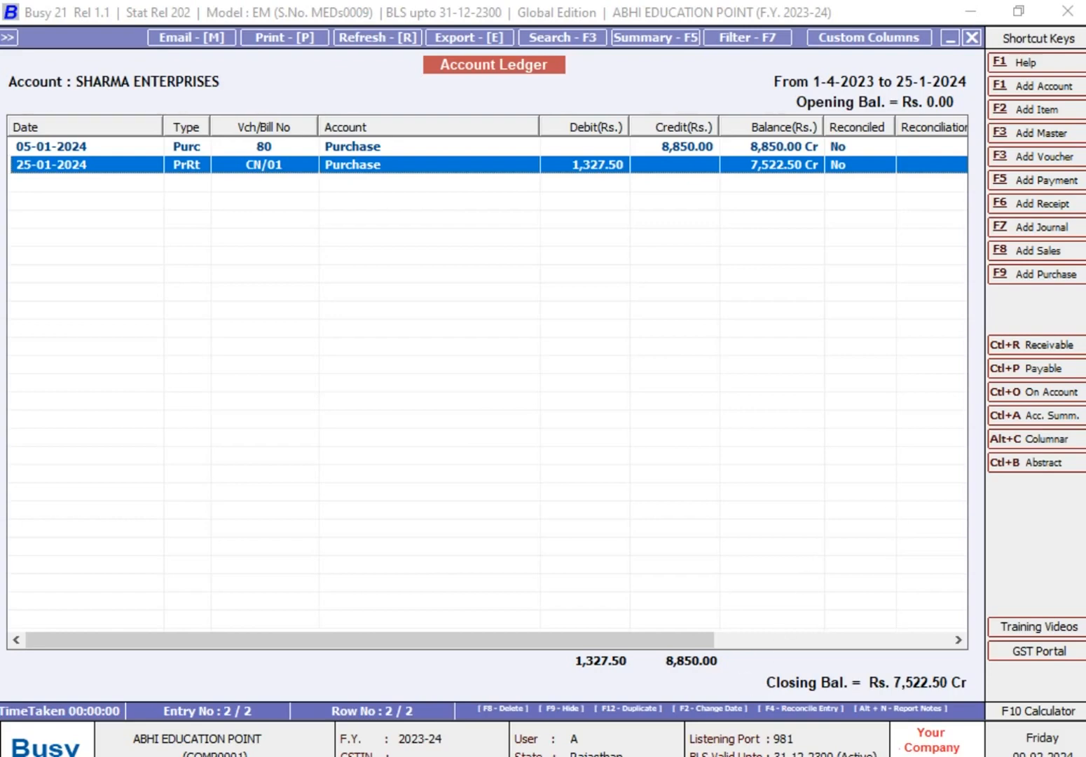
# Start a payment voucher in the Main series dated 27-01-2024, with GST nature Not Applicable.
pyautogui.click(1051, 180)
pyautogui.press('Return')
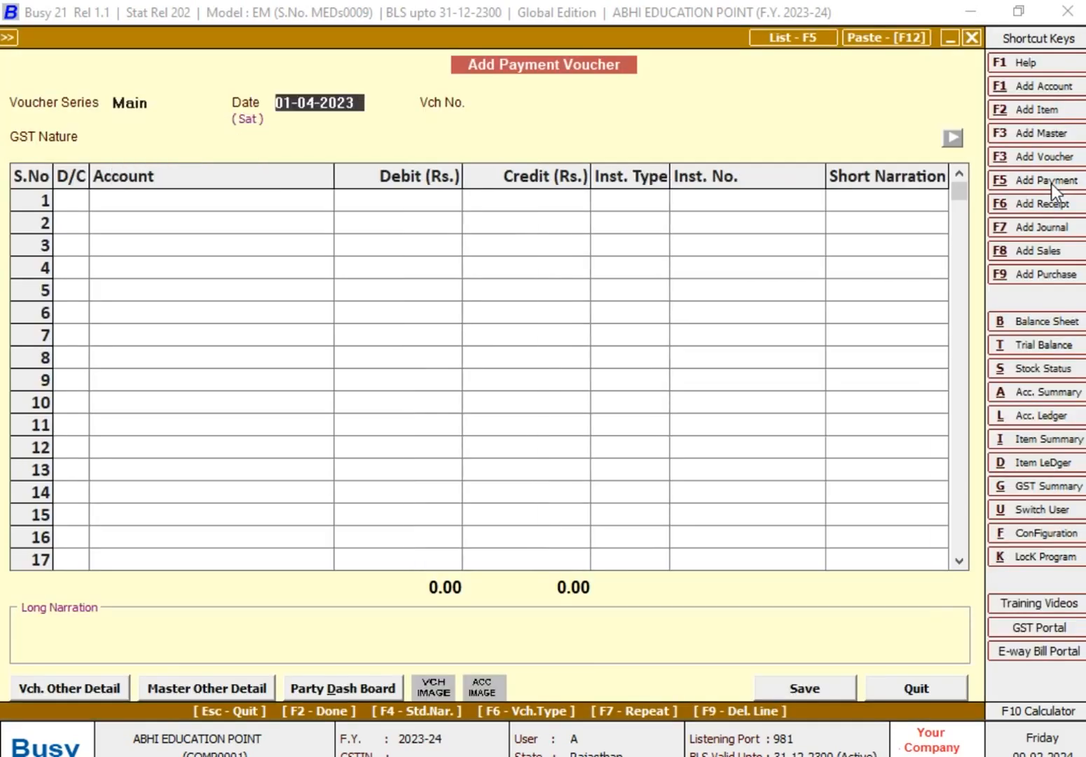
pyautogui.write('27-1')
pyautogui.press('Return')
pyautogui.press('Return')
pyautogui.press('Return')
pyautogui.press('Return')
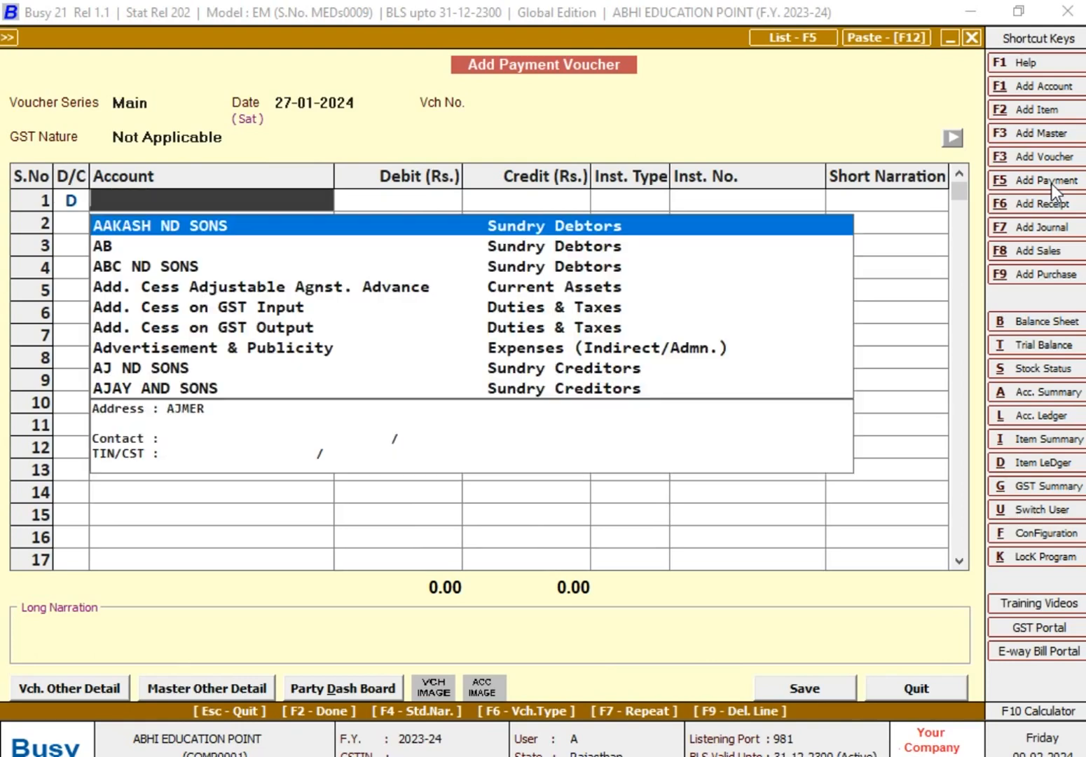
# Debit SHARMA ENTERPRISES with 7,522.50 on the payment voucher's first line.
pyautogui.write('SH')
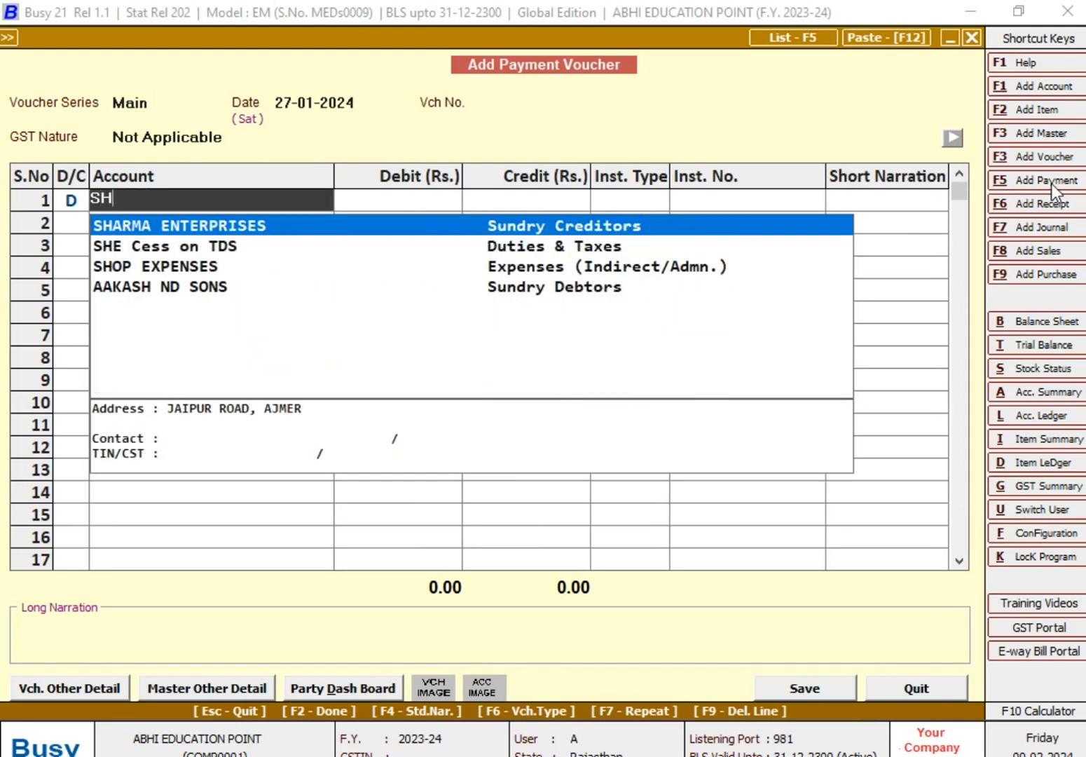
pyautogui.press('Return')
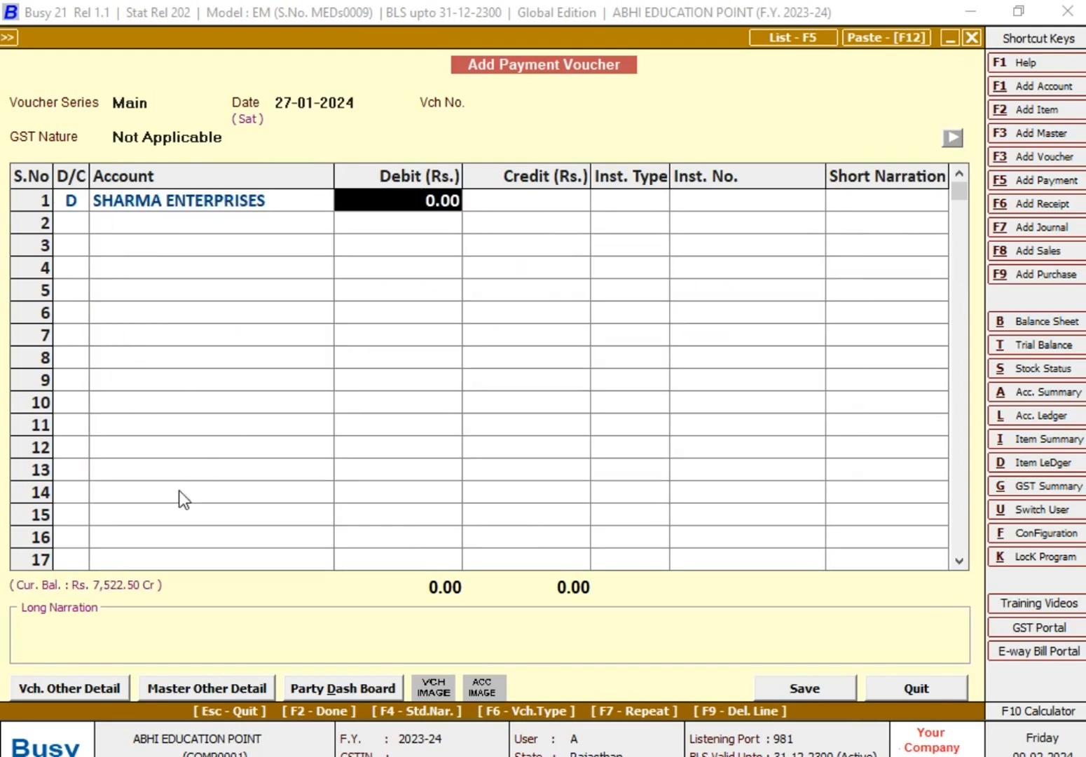
pyautogui.write('7522.50')
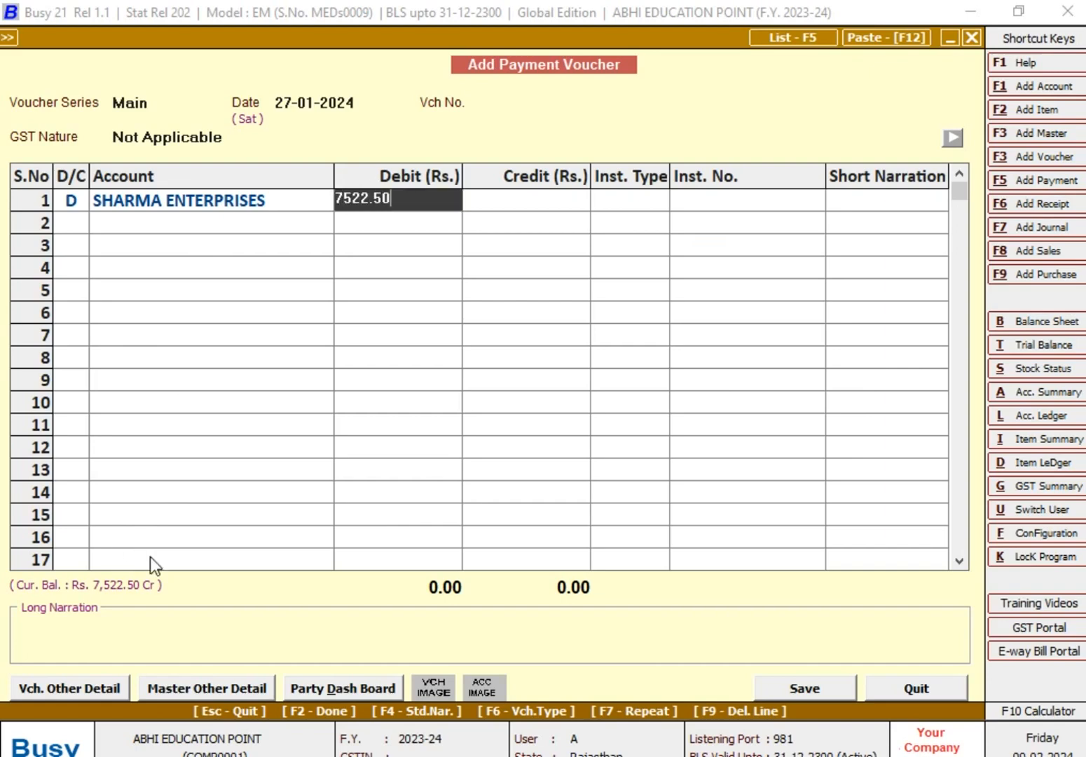
pyautogui.press('Return')
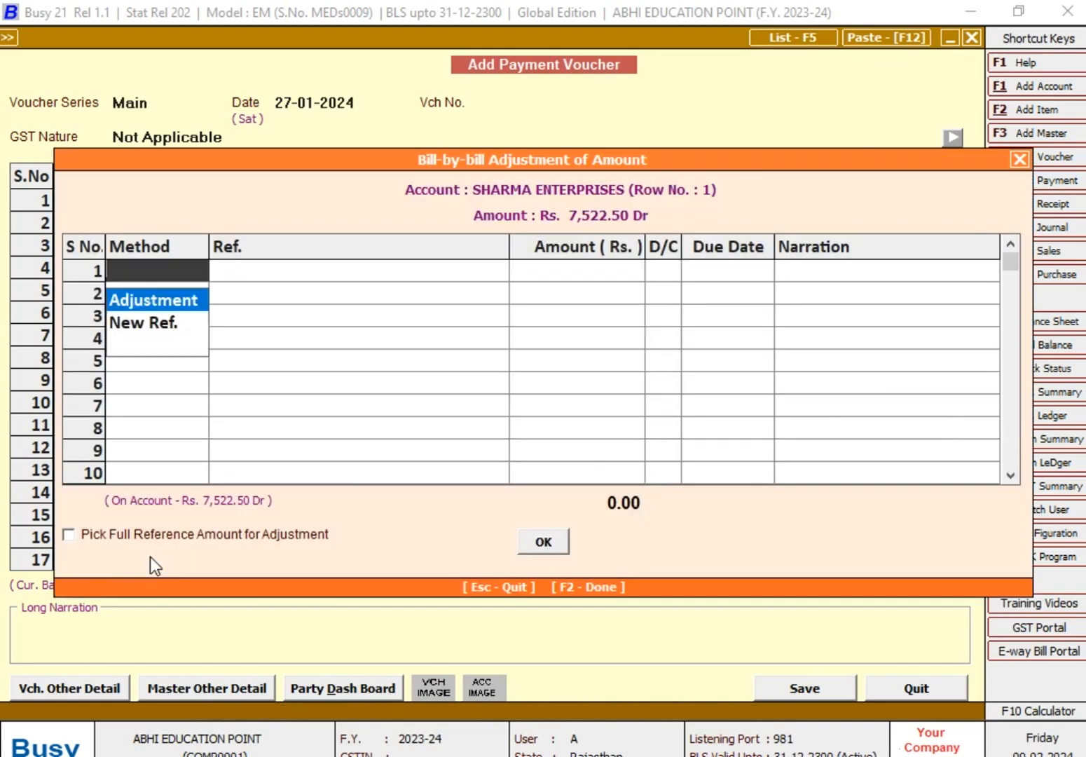
# Adjust the full payment against bill reference 80, leaving the instrument type as N.A.
pyautogui.press('Return')
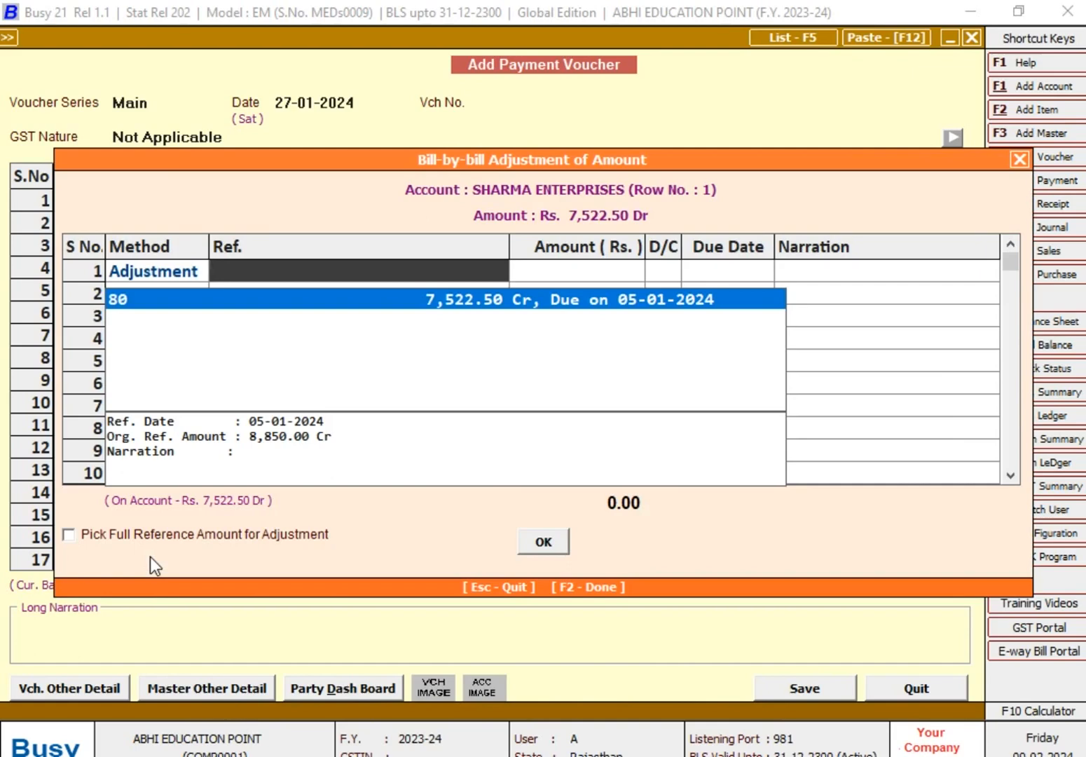
pyautogui.press('Return')
pyautogui.press('Return')
pyautogui.press('Return')
pyautogui.press('Return')
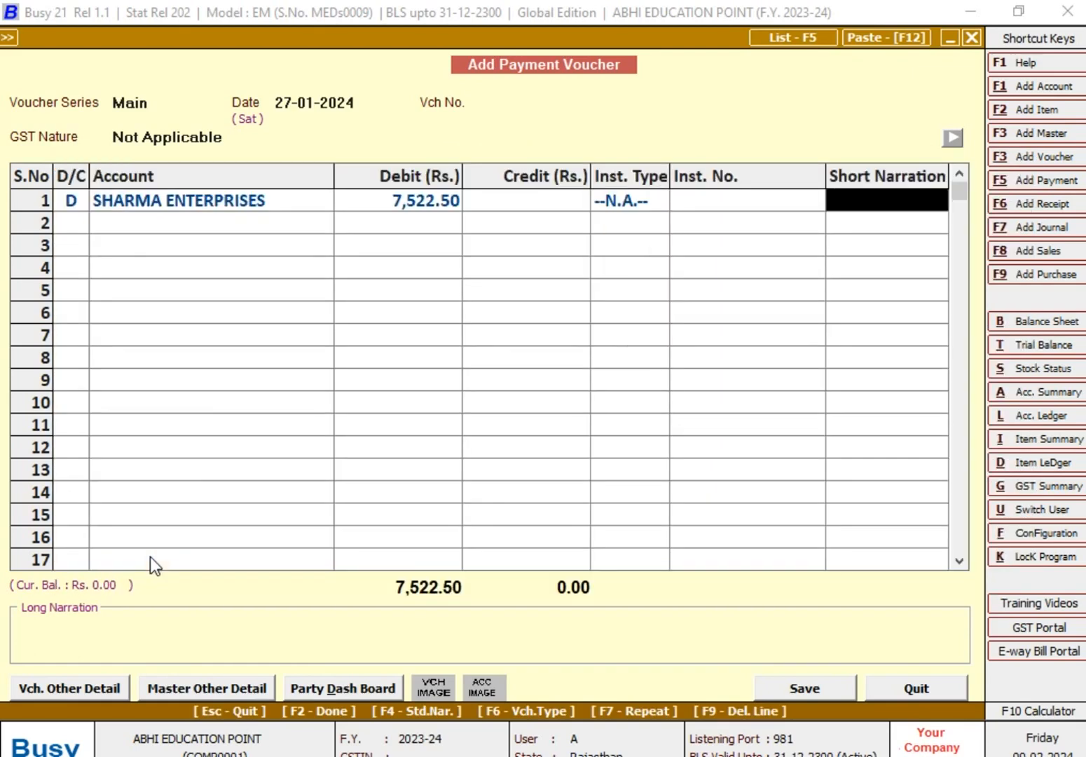
# Leave the short narration blank and credit SBI CURRENT ACCOUNT with 7,522.50 on the second line.
pyautogui.press('Return')
pyautogui.write('sB')
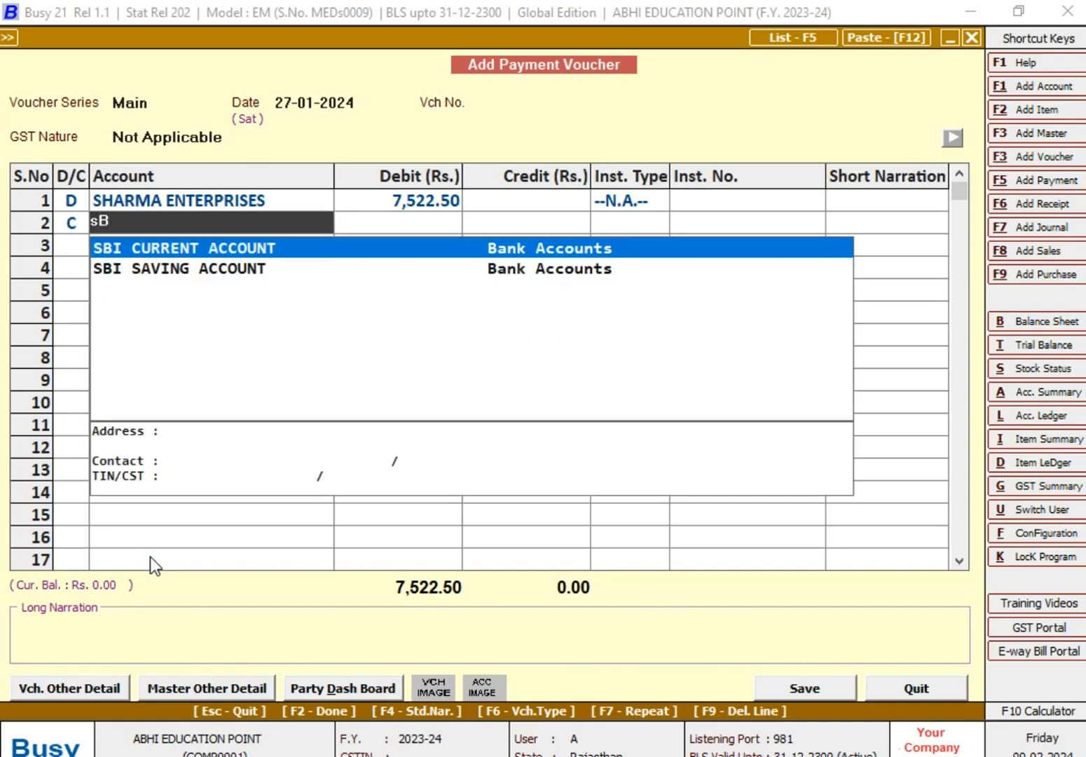
pyautogui.press('Return')
pyautogui.press('Return')
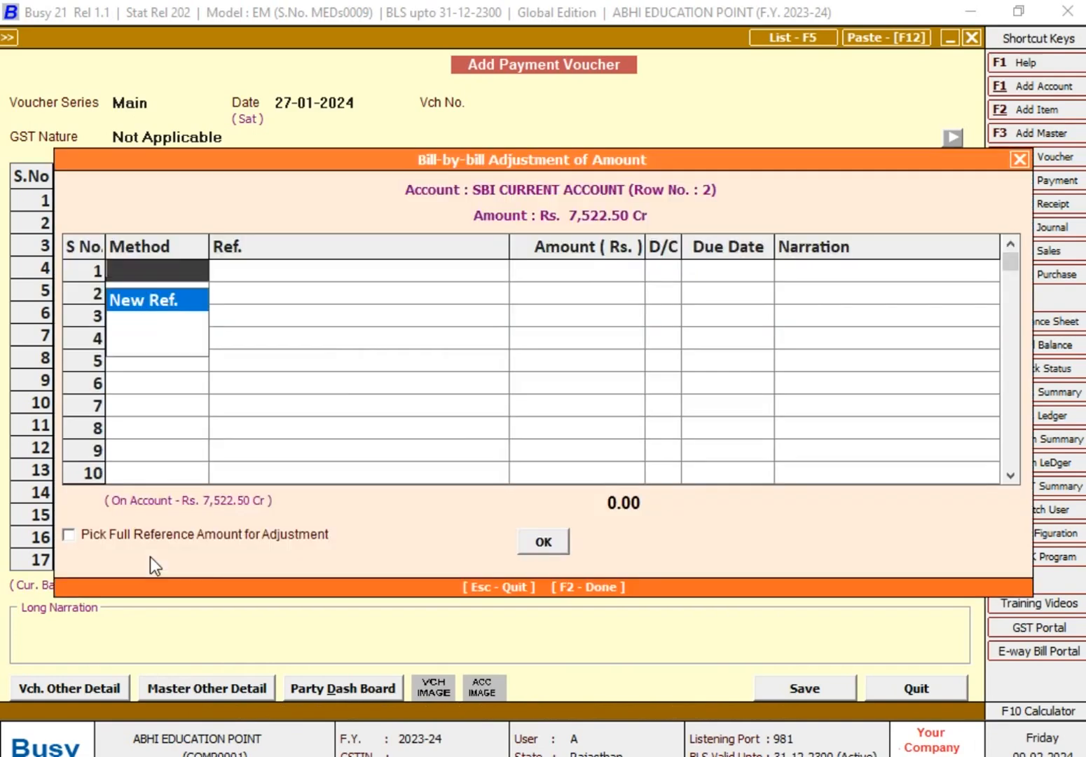
# Book the bank line's amount under a new reference bANK due 27-01-2024, and continue to the long narration.
pyautogui.press('Return')
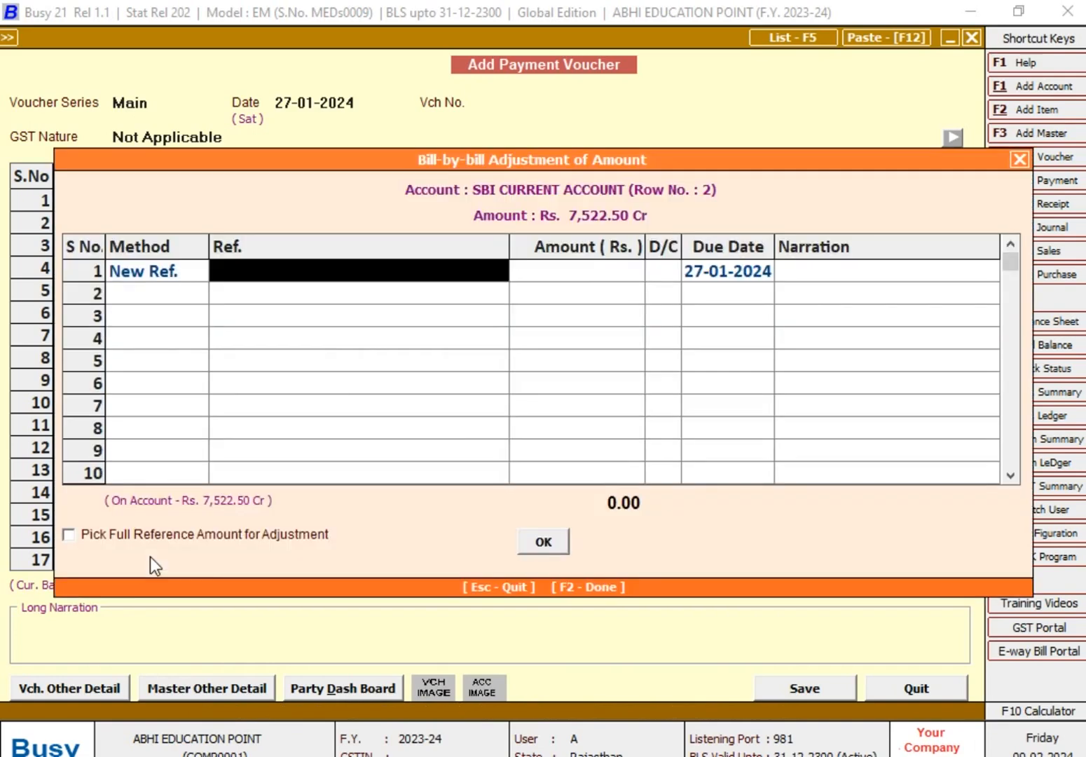
pyautogui.write('BANK')
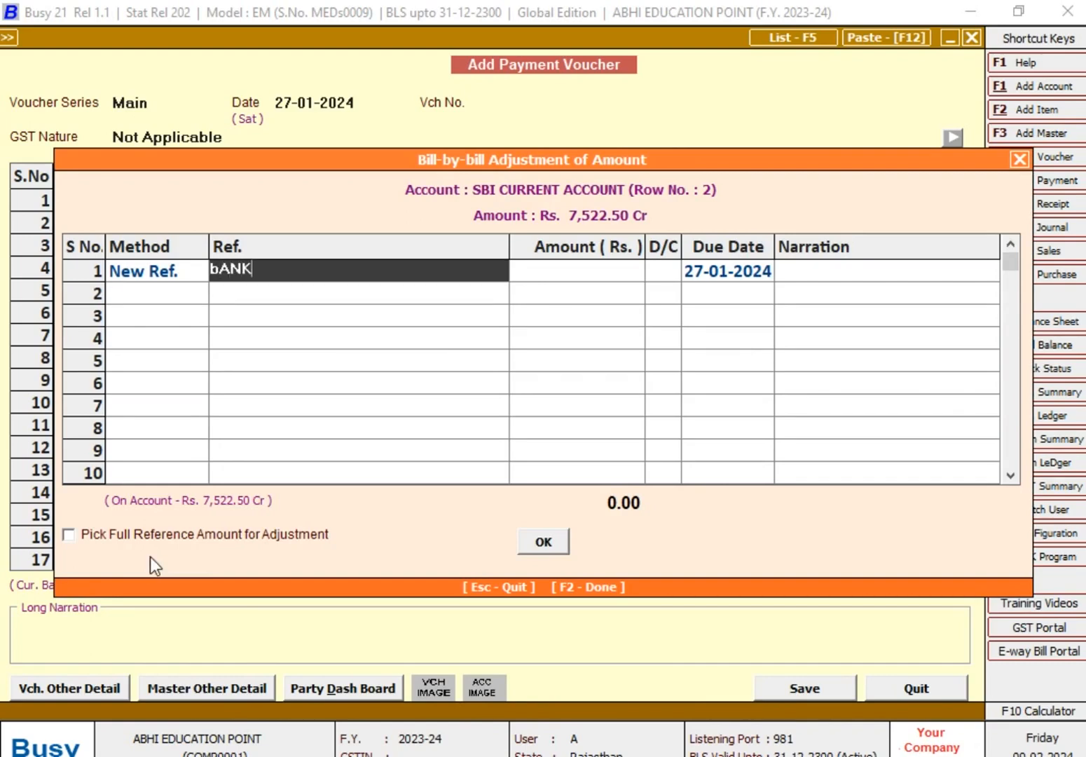
pyautogui.press('Return')
pyautogui.press('Return')
pyautogui.press('Return')
pyautogui.press('Return')
pyautogui.press('Return')
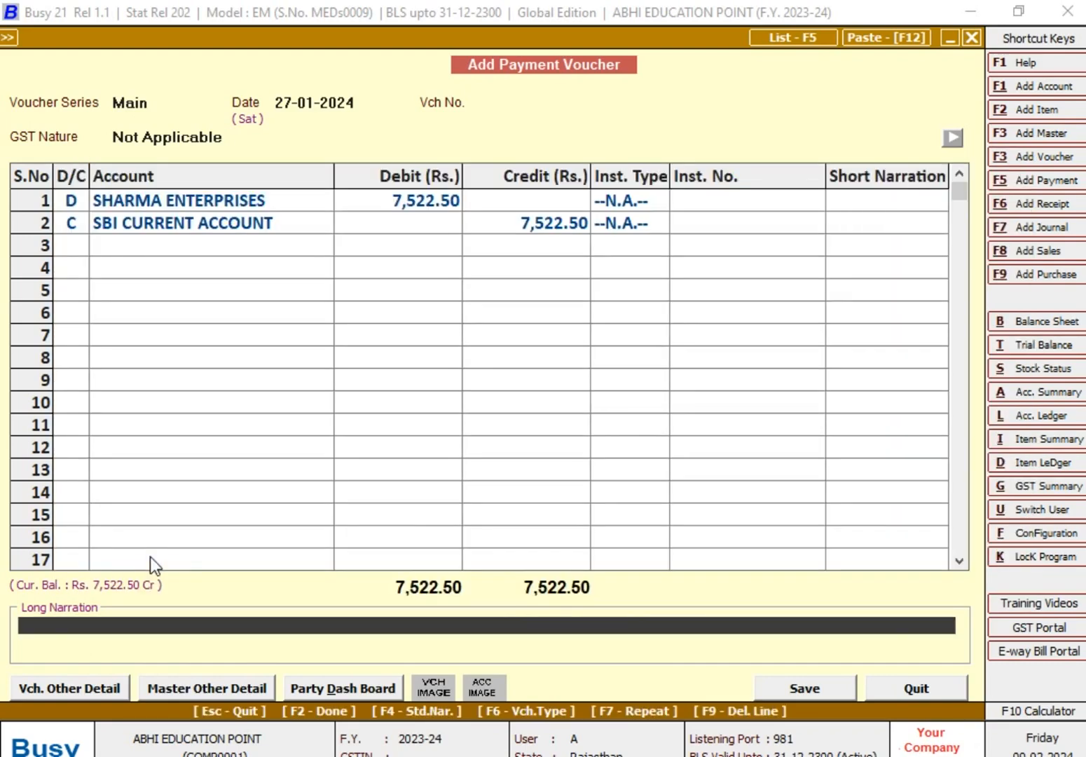
# Return to the SHARMA ENTERPRISES line and set its instrument type to CHQ.
pyautogui.press('Up')
pyautogui.press('Up')
pyautogui.press('Up')
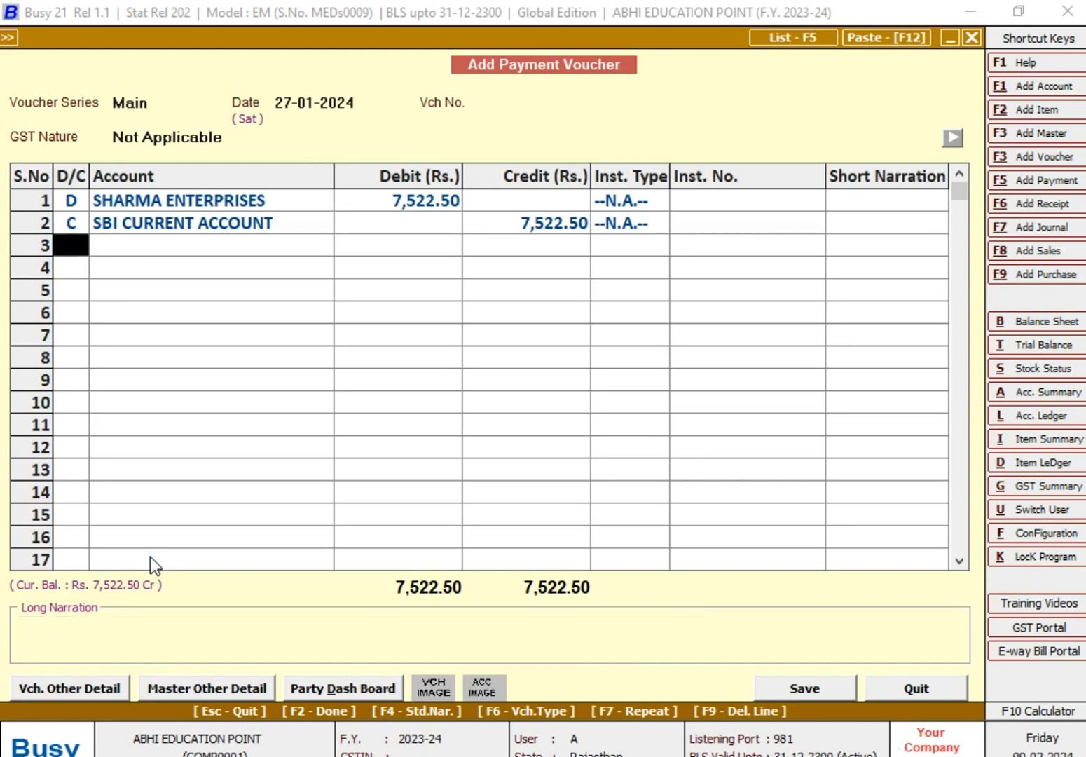
pyautogui.press('Return')
pyautogui.press('Return')
pyautogui.press('Return')
pyautogui.hotkey('shift', 'Tab')
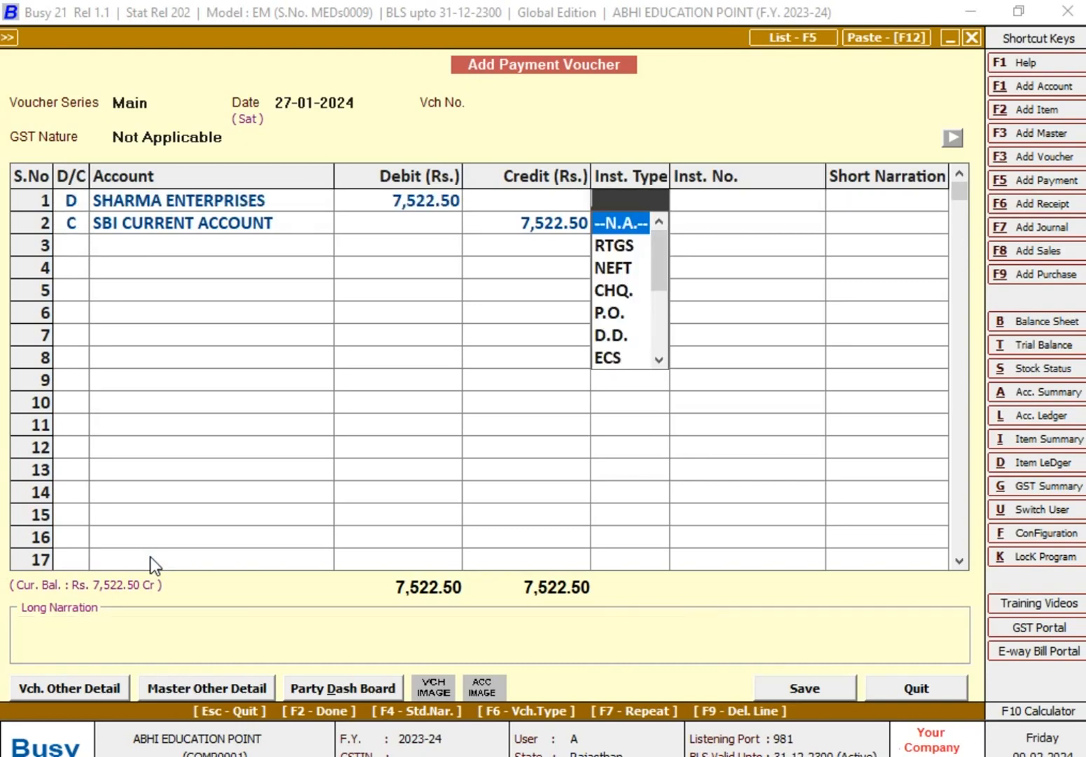
pyautogui.press('Down')
pyautogui.press('Down')
pyautogui.press('Down')
pyautogui.press('Return')
pyautogui.hotkey('shift', 'Tab')
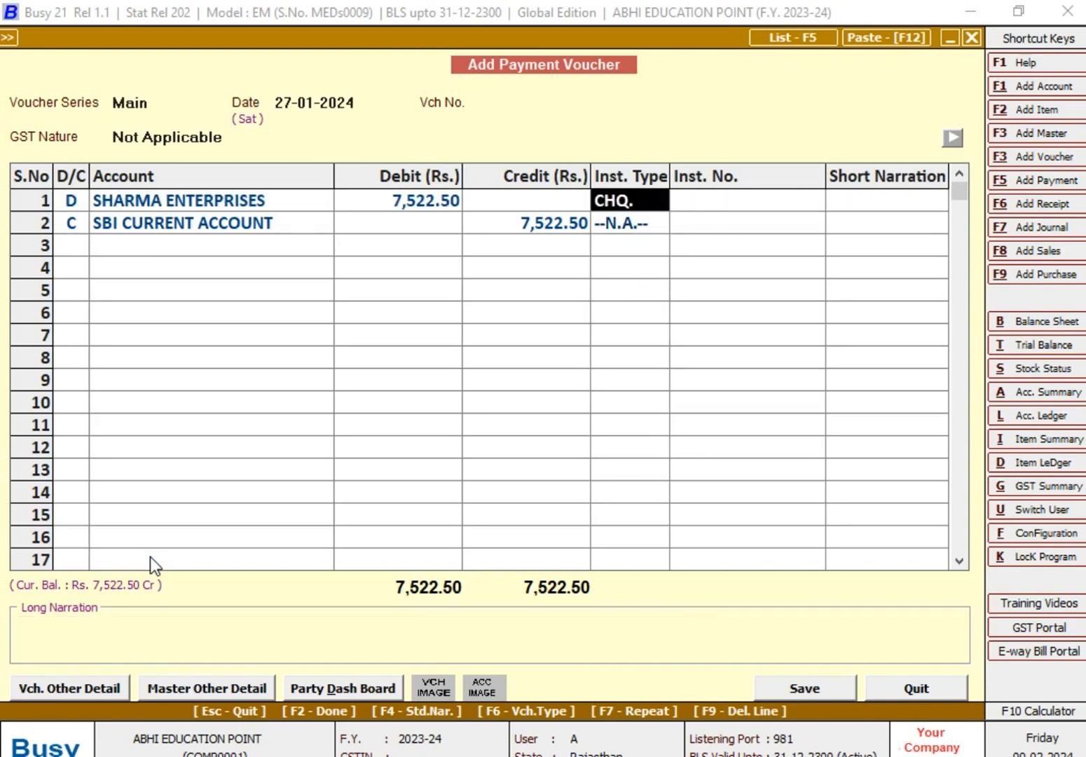
# Look through the remaining instrument types for the SHARMA ENTERPRISES line and set it back to --N.A.--.
pyautogui.press('Down')
pyautogui.press('Down')
pyautogui.press('Down')
pyautogui.press('Down')
pyautogui.press('Down')
pyautogui.press('Down')
pyautogui.press('Down')
pyautogui.press('Down')
pyautogui.press('Down')
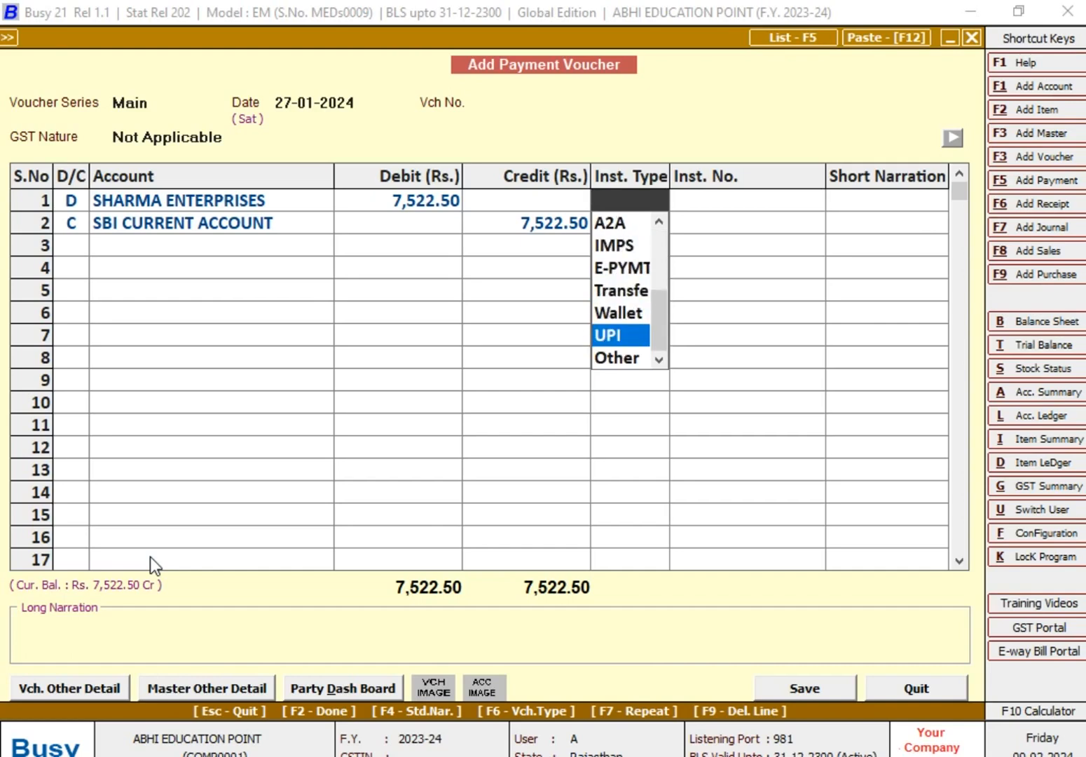
pyautogui.press('Up')
pyautogui.press('Home')
pyautogui.press('Return')
pyautogui.press('Return')
pyautogui.press('Return')
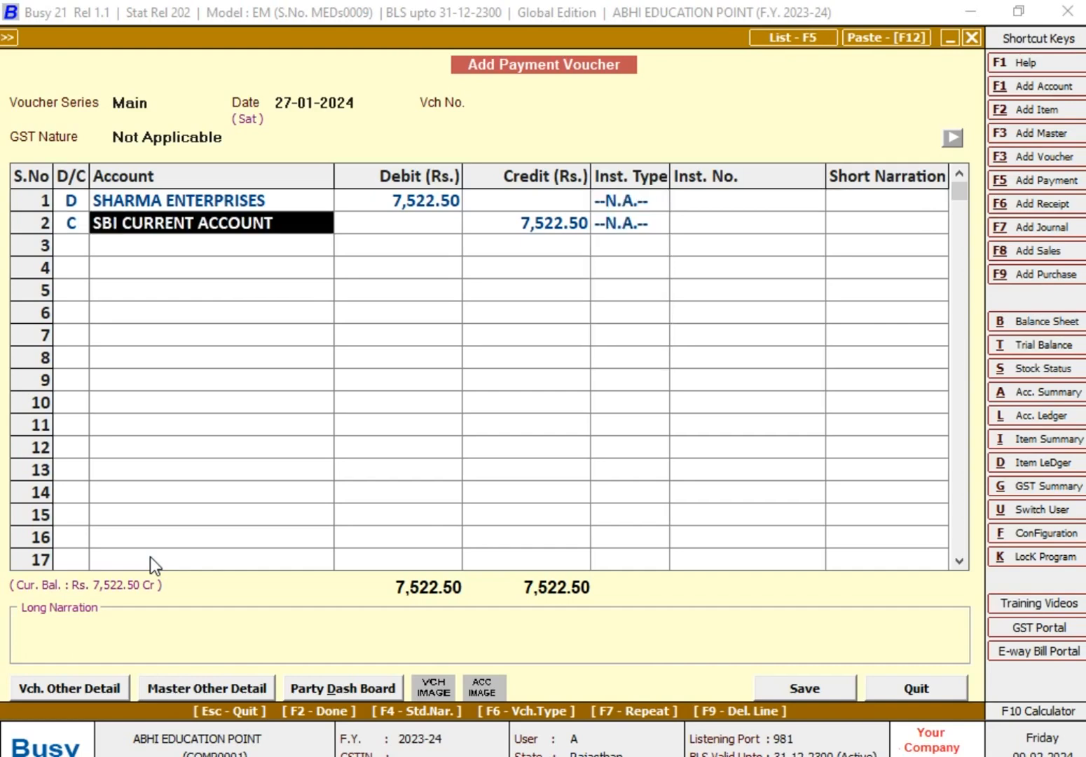
# Accept the SBI CURRENT ACCOUNT line and a blank long narration, save the payment voucher, and leave voucher entry.
pyautogui.press('Return')
pyautogui.press('Return')
pyautogui.press('Return')
pyautogui.press('Return')
pyautogui.press('Return')
pyautogui.press('Return')
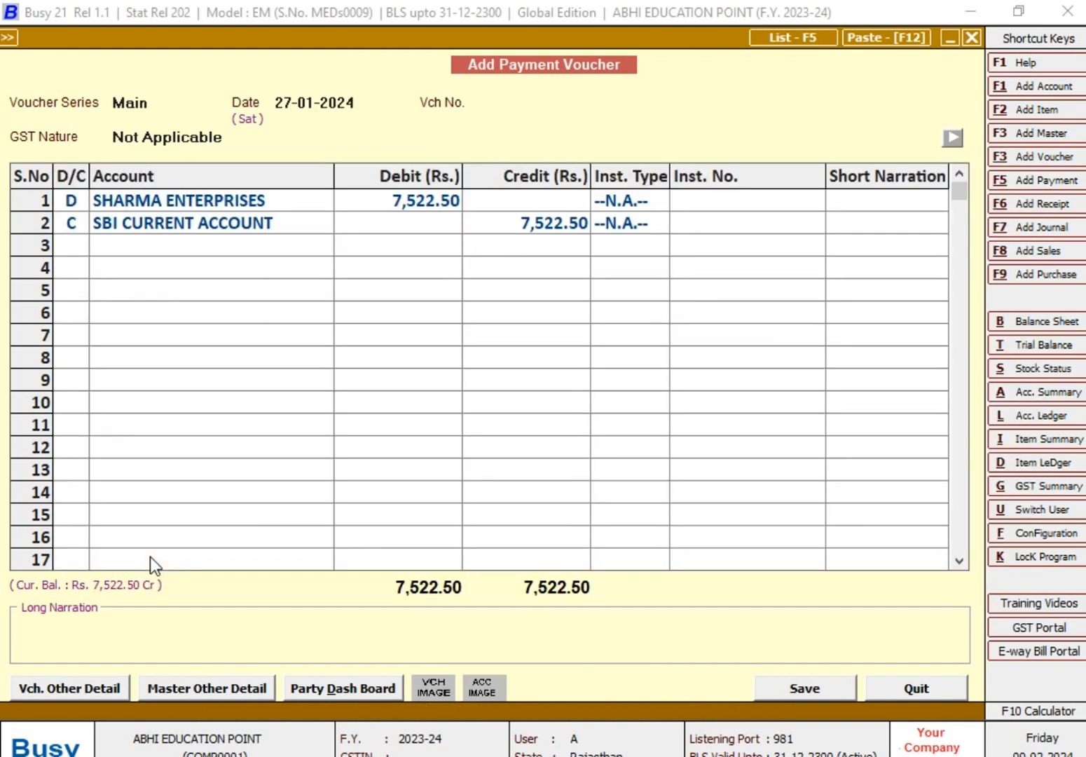
pyautogui.press('Return')
pyautogui.press('Return')
pyautogui.press('Return')
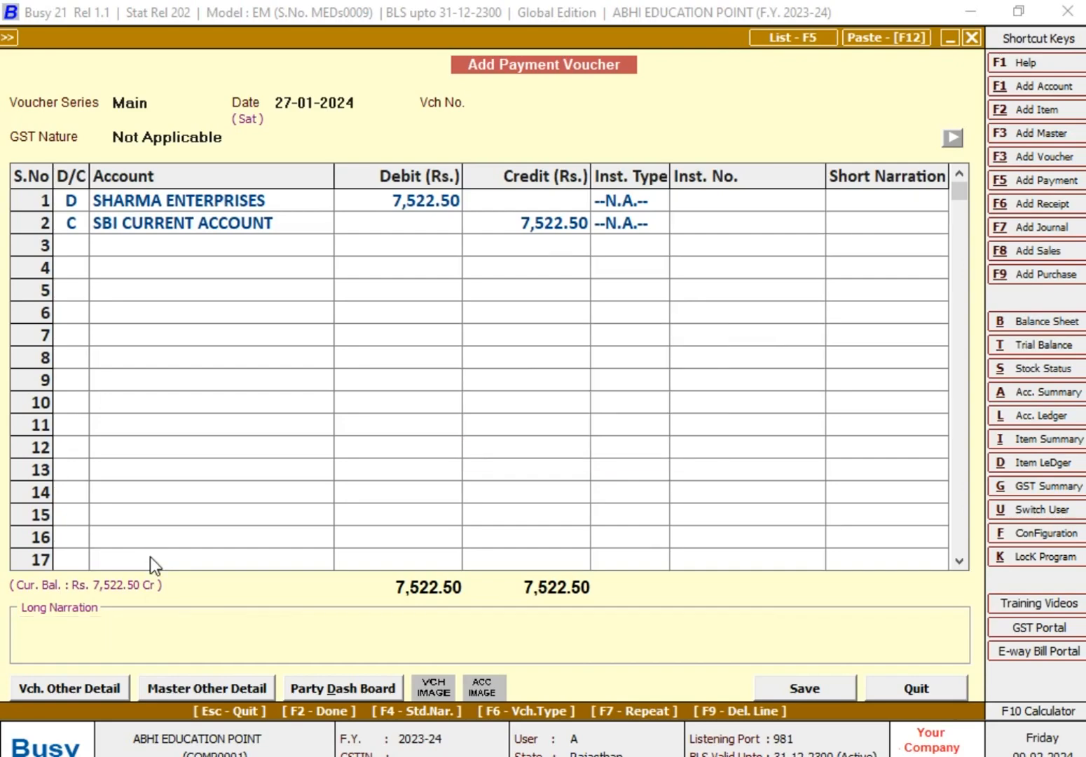
pyautogui.press('Escape')
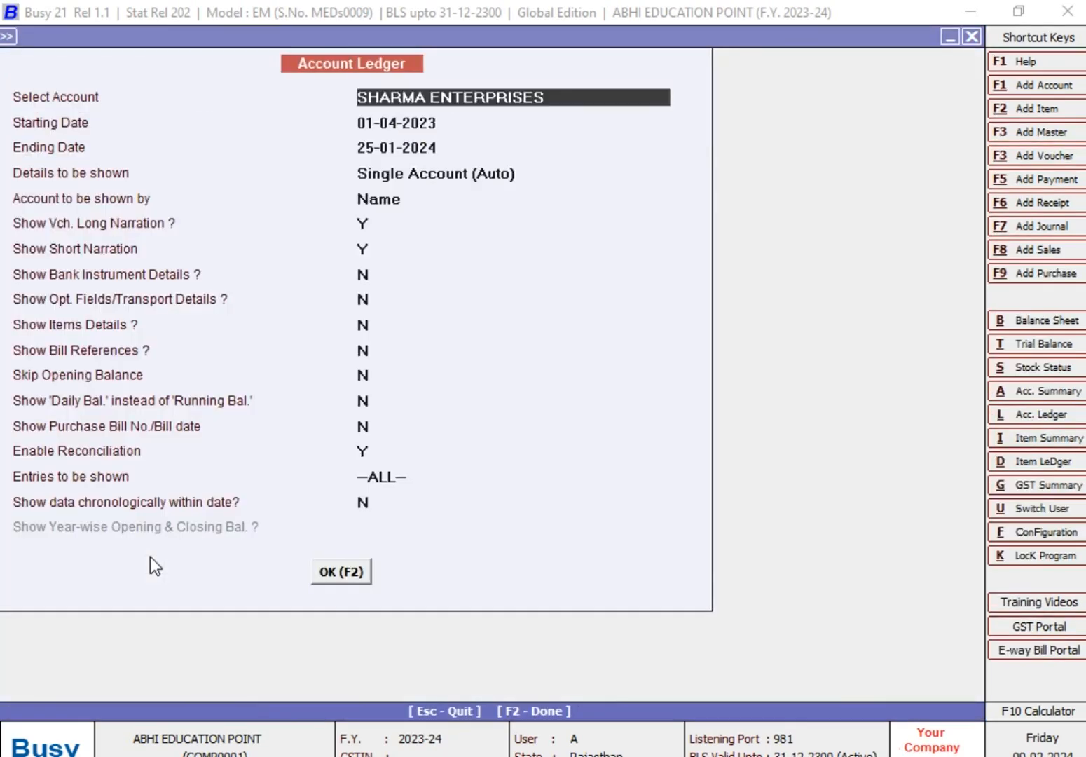
# Set the SHARMA ENTERPRISES account ledger period from 01-04-2023 to 31-03-2024.
pyautogui.press('Return')
pyautogui.write('3')
pyautogui.press('BackSpace')
pyautogui.write('1-4')
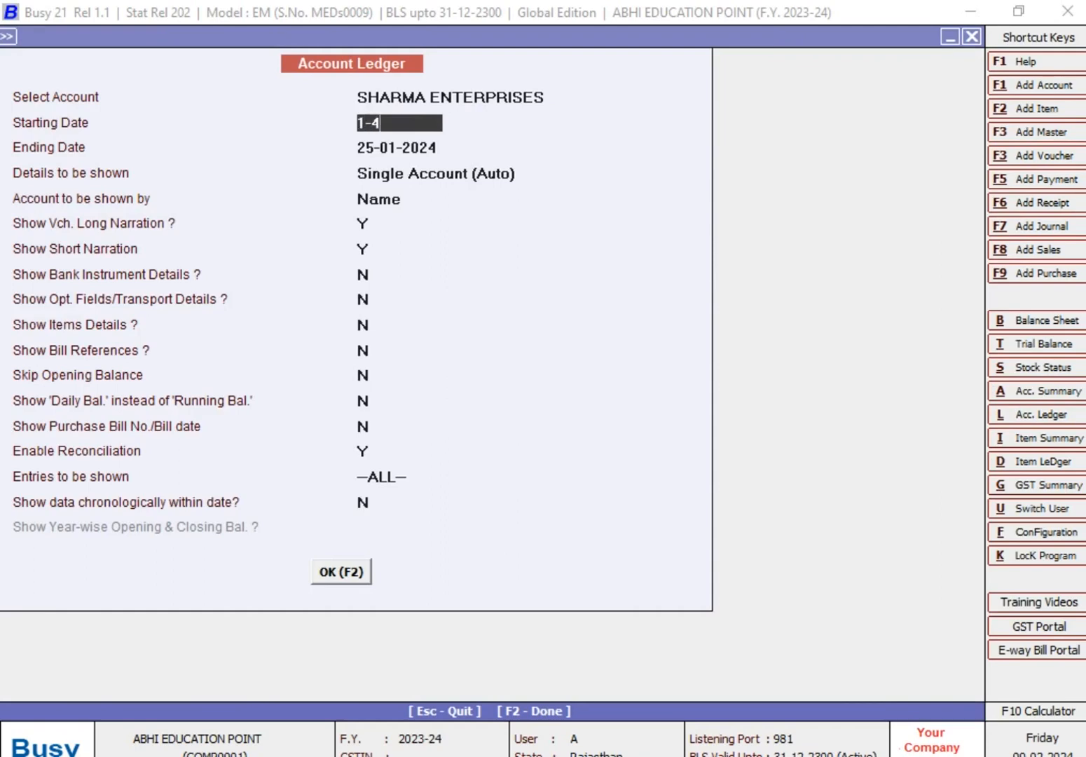
pyautogui.press('Return')
pyautogui.write('31-3')
pyautogui.press('Return')
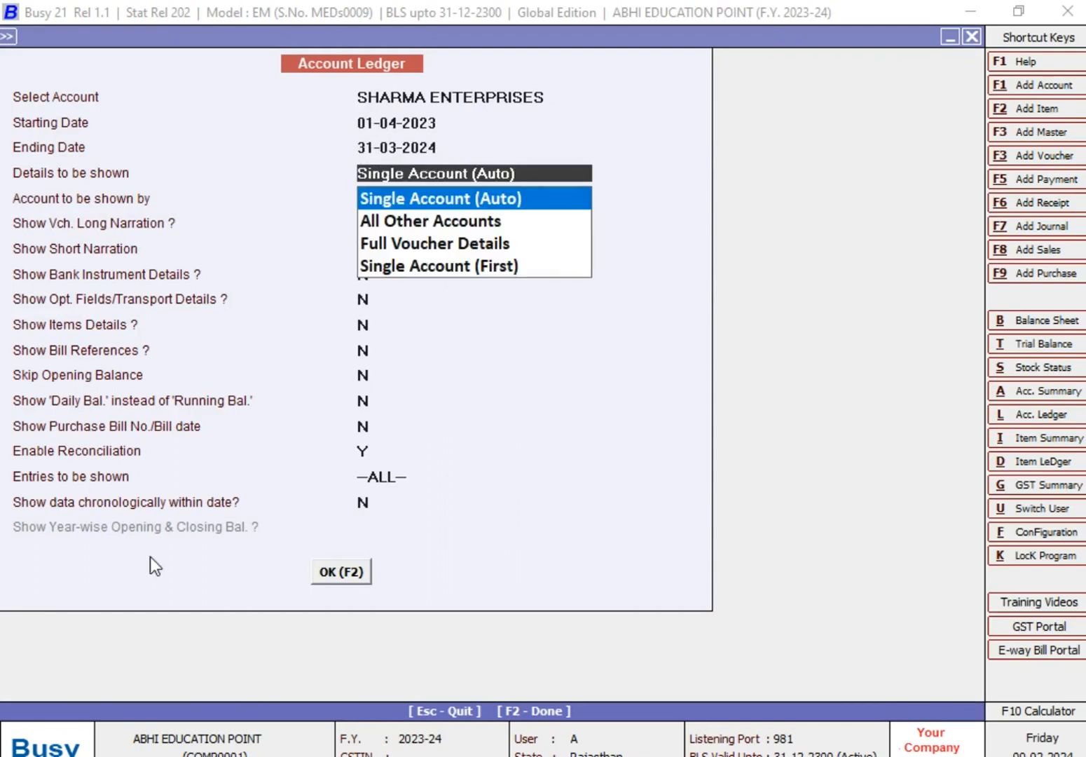
# Generate the account ledger with single-account details and check its purchase, purchase return and payment entries.
pyautogui.press('F2')
pyautogui.press('Down')
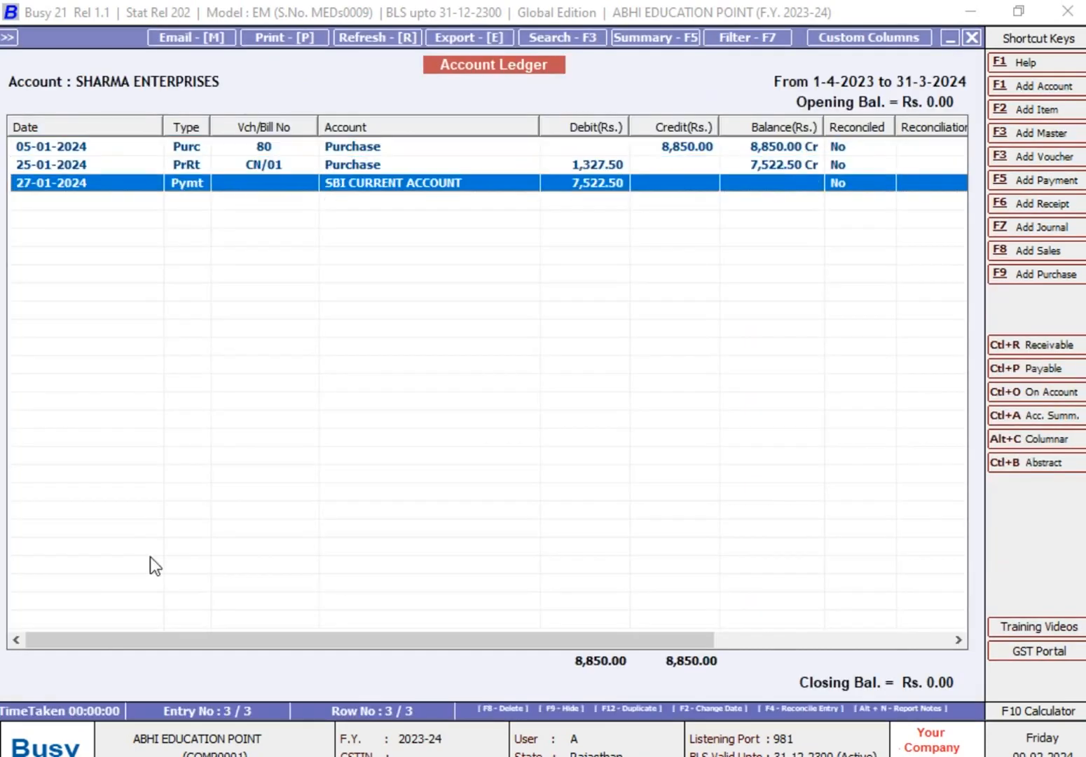
pyautogui.press('Up')
pyautogui.press('Up')
pyautogui.press('Down')
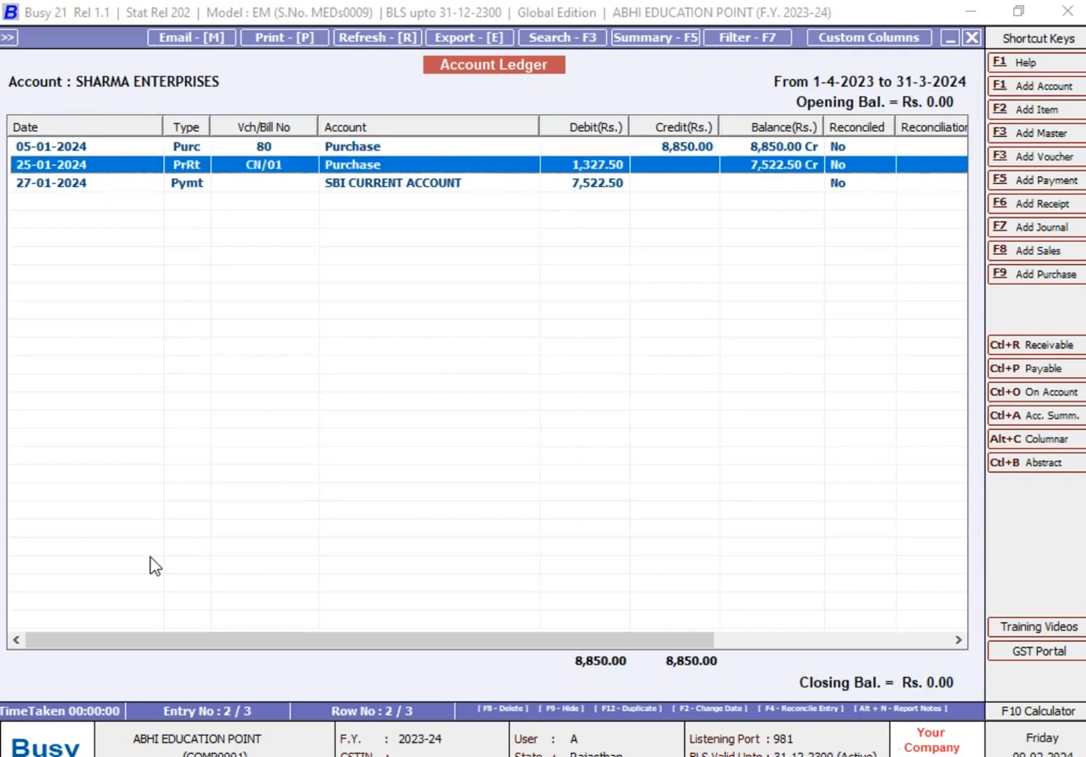
pyautogui.press('Down')
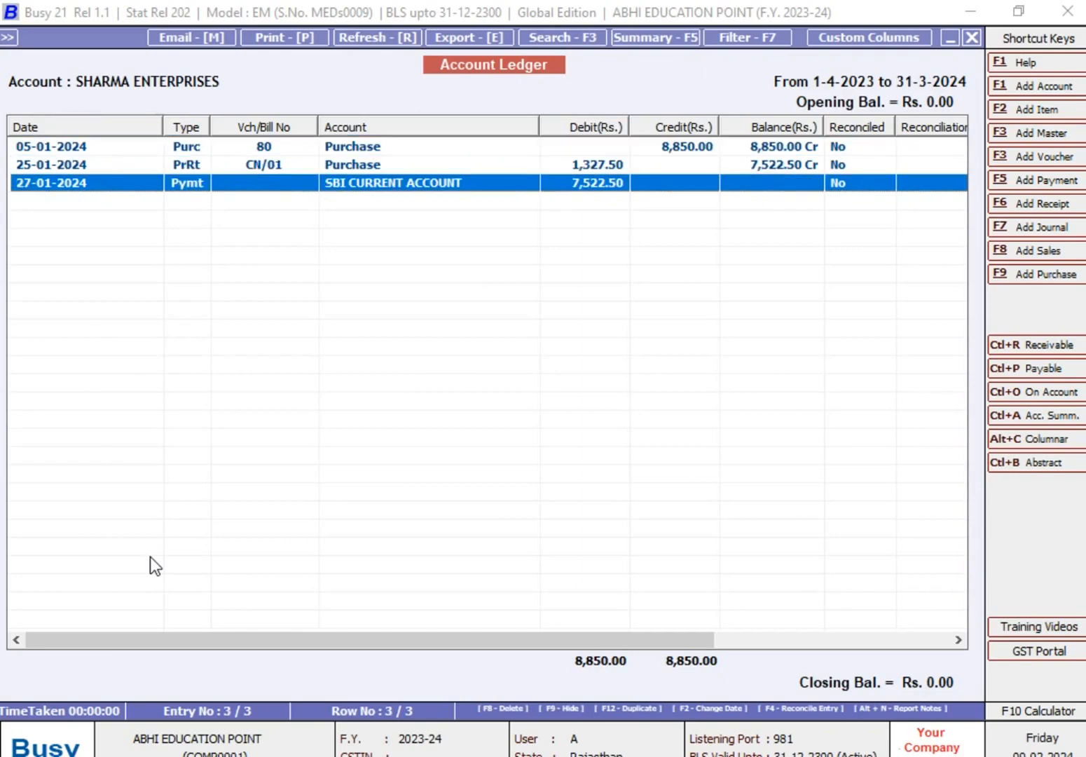